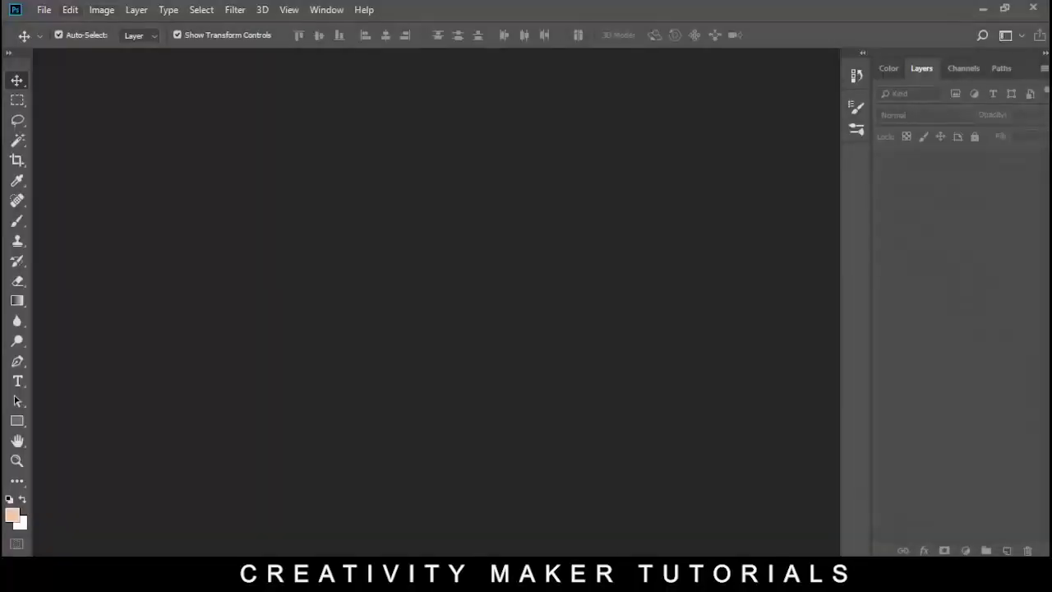
# Step: Bring up the File menu with the New command highlighted
pyautogui.hotkey('alt', 'f')
pyautogui.press('Up')
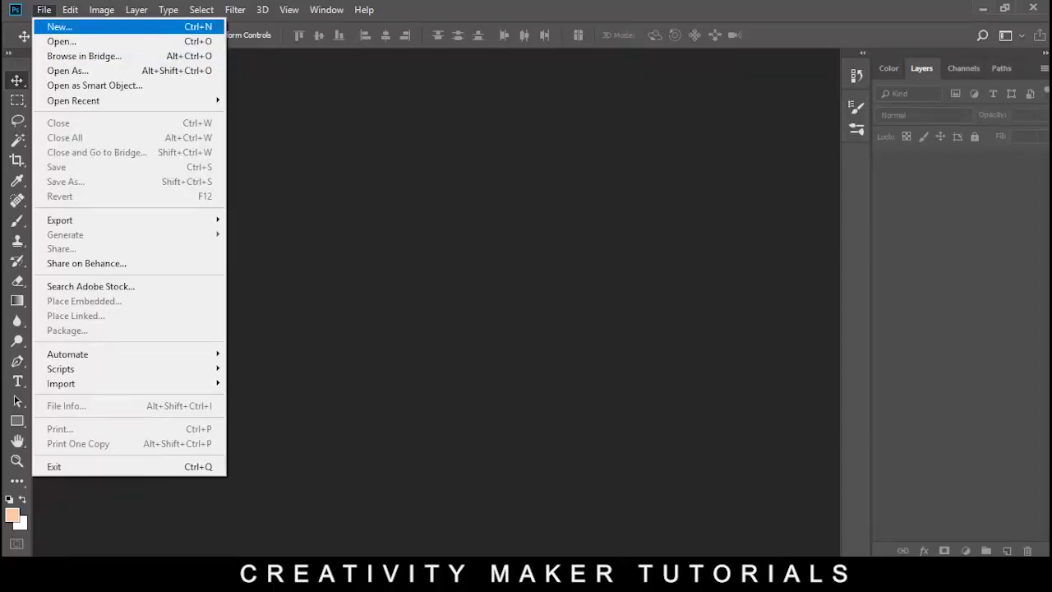
# Step: Create a 12×18 in, 300 ppi document named Cover Page, rotated to landscape
pyautogui.press('Return')
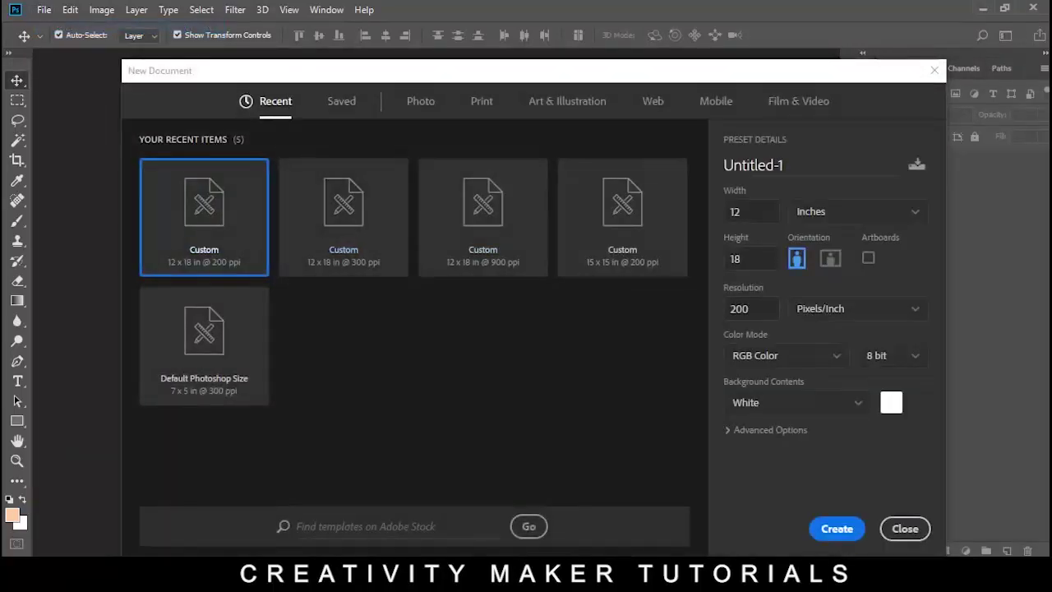
pyautogui.click(739, 308)
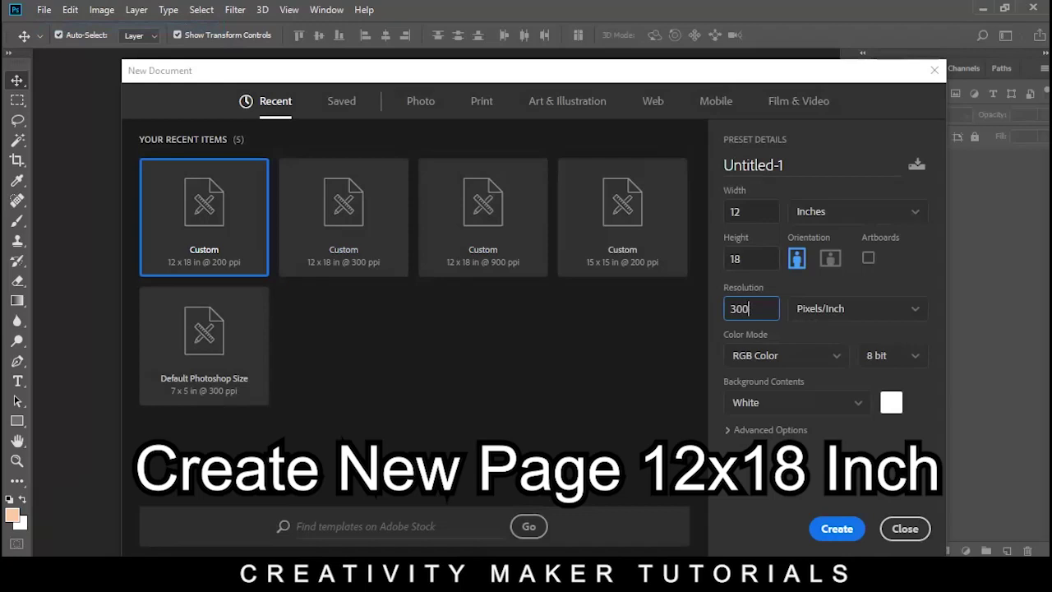
pyautogui.click(753, 165)
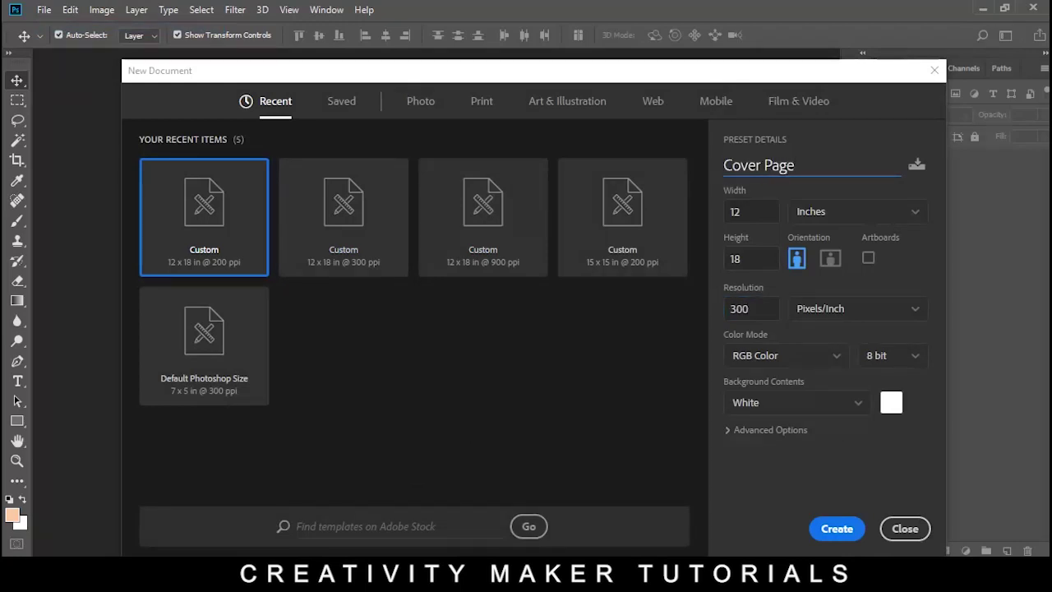
pyautogui.press('Return')
pyautogui.click(102, 9)
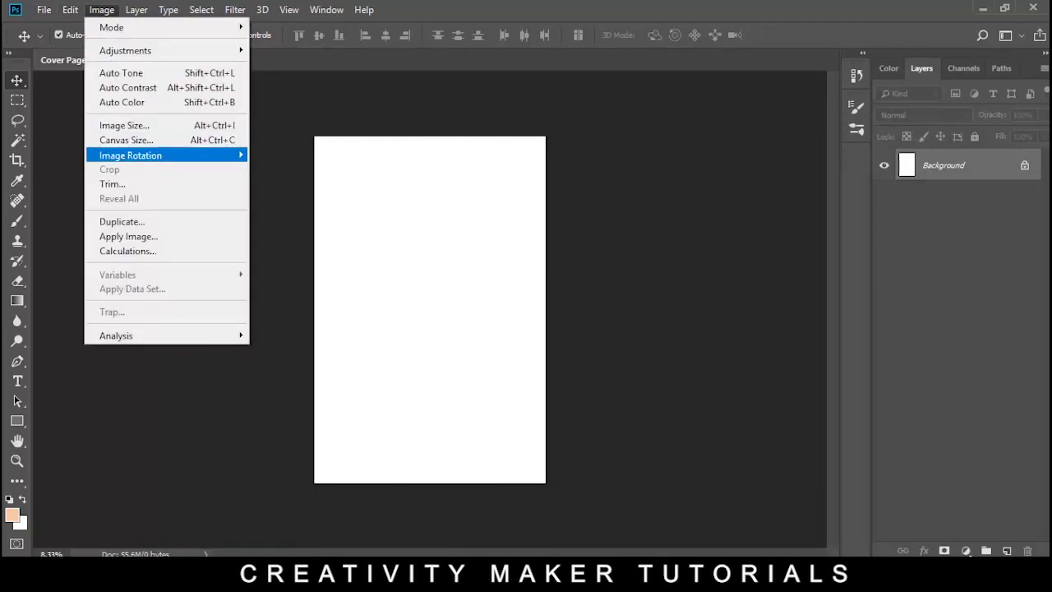
pyautogui.click(288, 168)
# Step: Fill a new Layer 1 with peach #facaa6 and drag in the pink crown-pattern image
pyautogui.click(12, 515)
pyautogui.click(994, 223)
pyautogui.press('v')
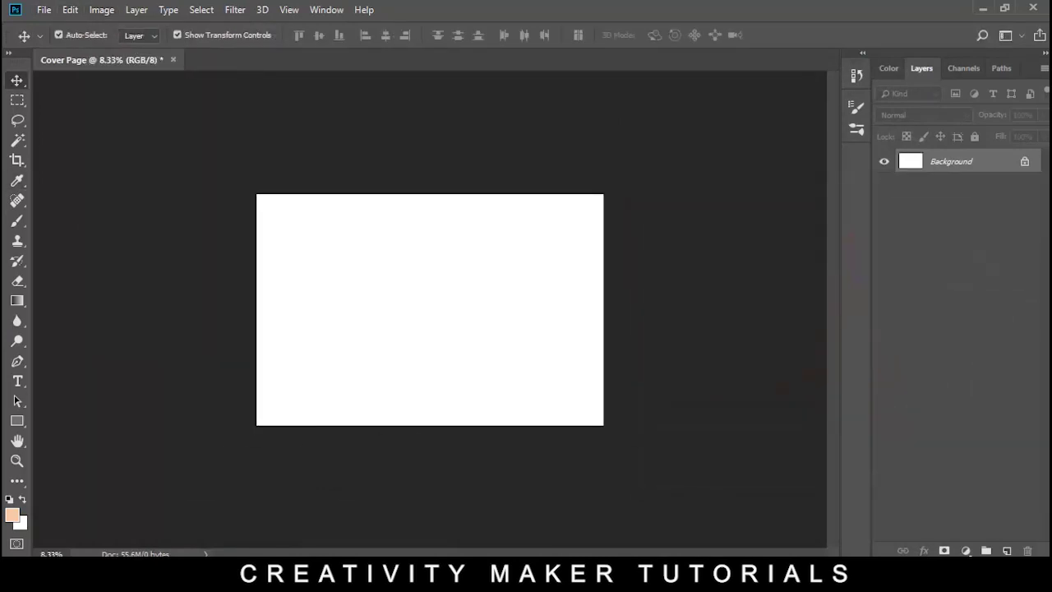
pyautogui.click(1006, 550)
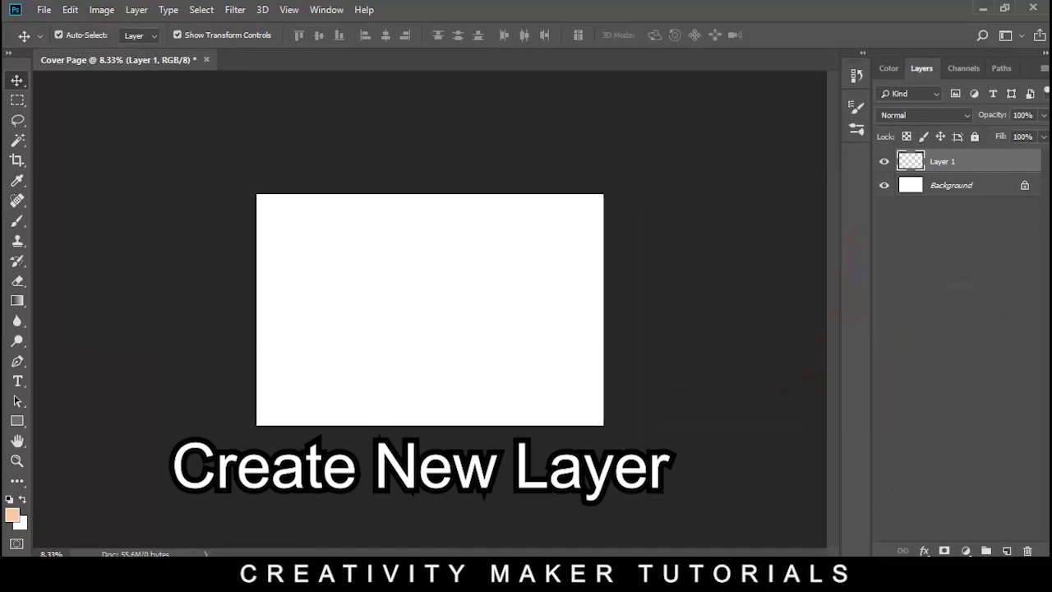
pyautogui.click(22, 499)
pyautogui.hotkey('ctrl', 'BackSpace')
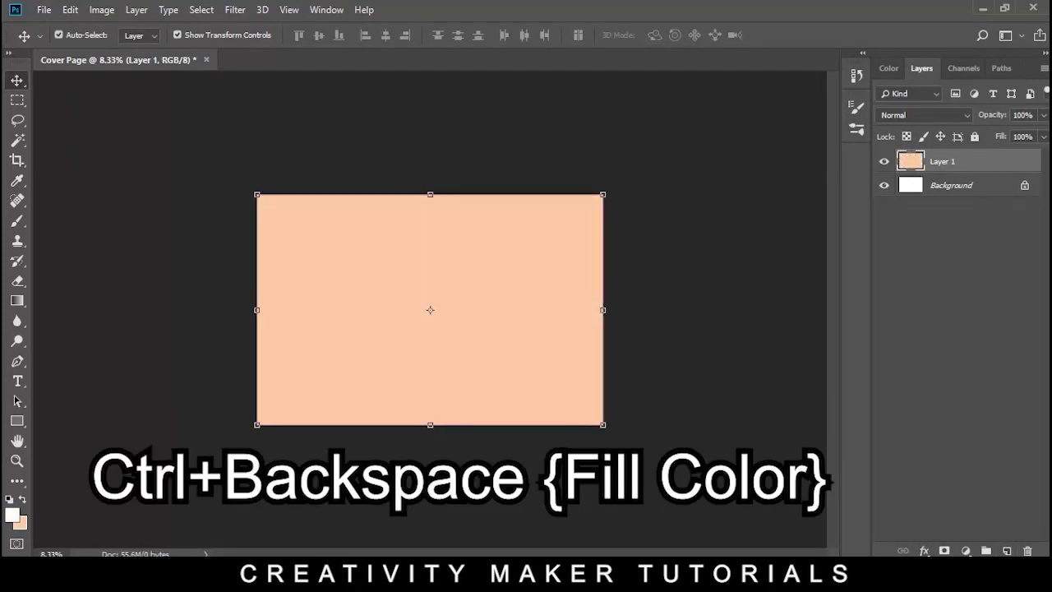
pyautogui.hotkey('ctrl', '0')
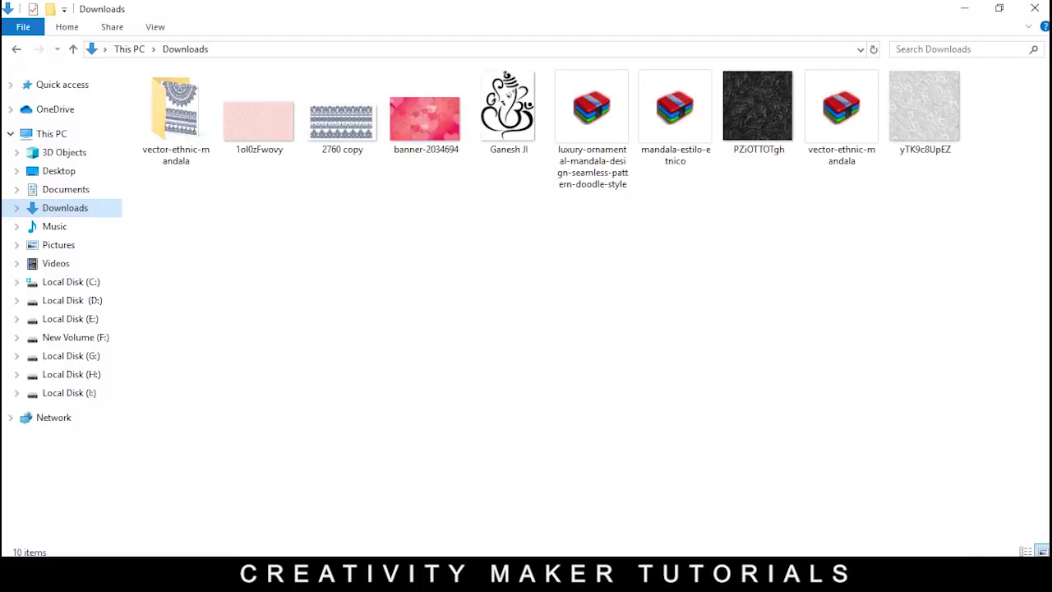
pyautogui.moveTo(259, 119); pyautogui.dragTo(431, 310)
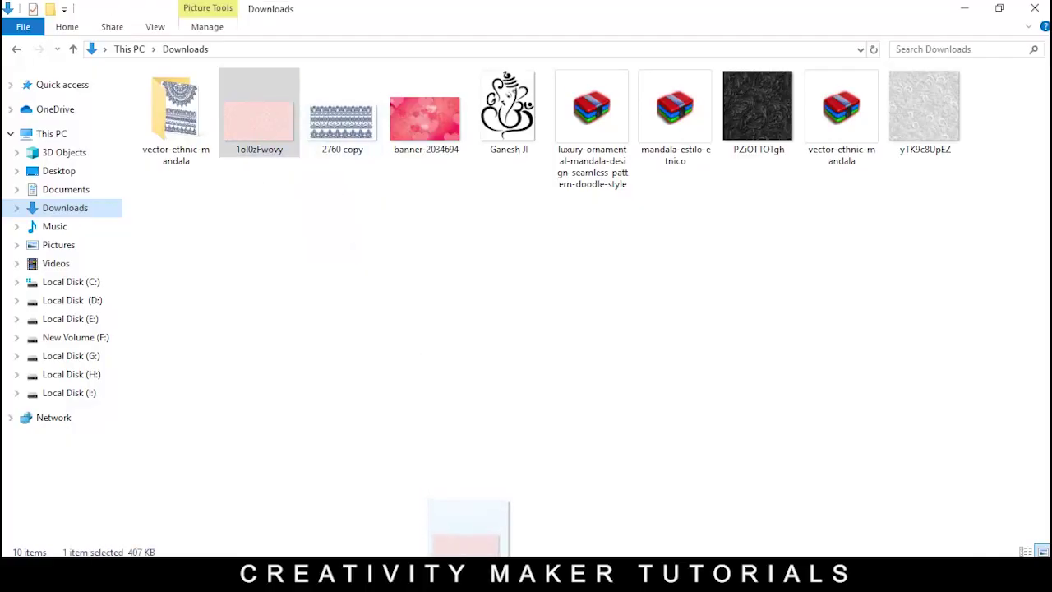
# Step: Stretch the crown pattern over the canvas in Darker Color mode and add the Ganesh Ji artwork
pyautogui.moveTo(625, 417); pyautogui.dragTo(768, 534)
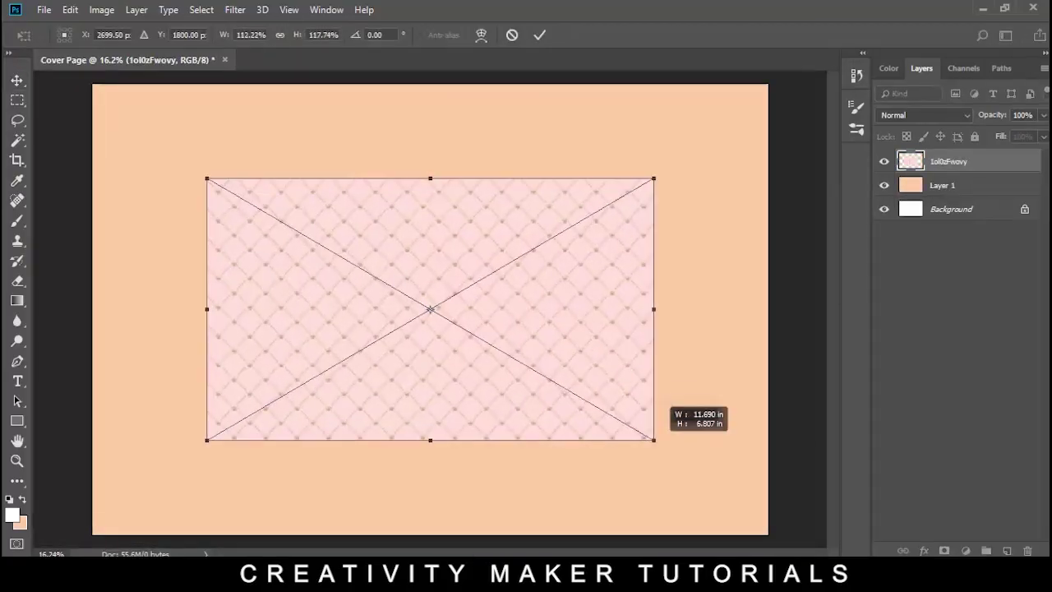
pyautogui.press('Return')
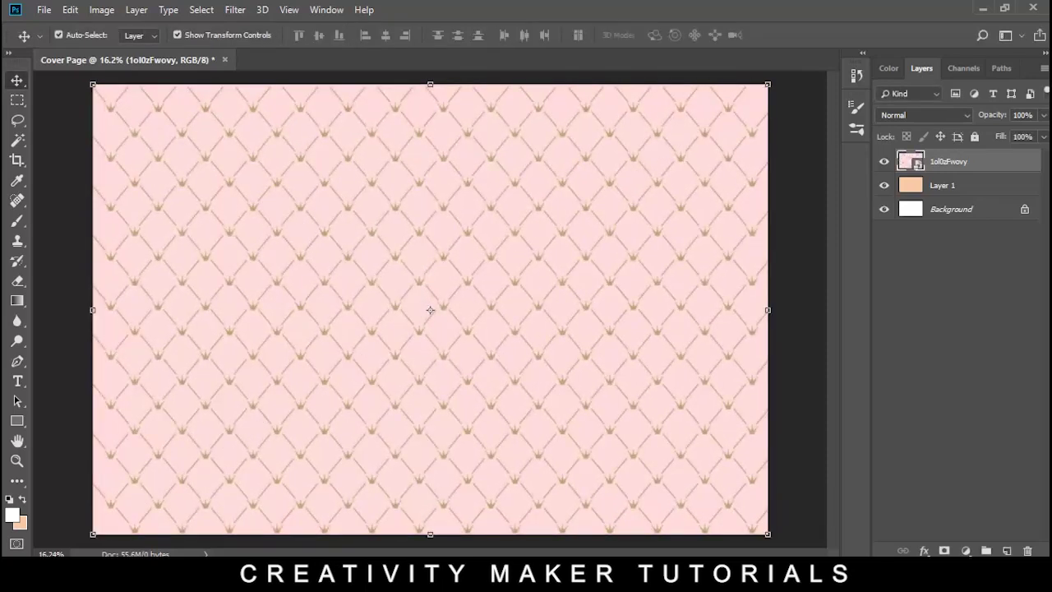
pyautogui.click(925, 115)
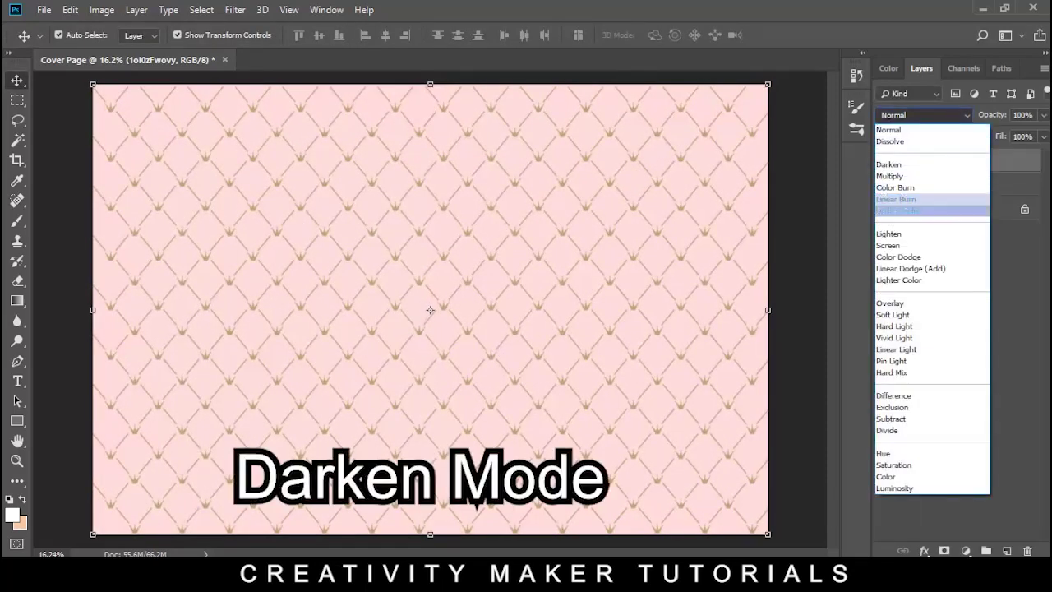
pyautogui.click(904, 208)
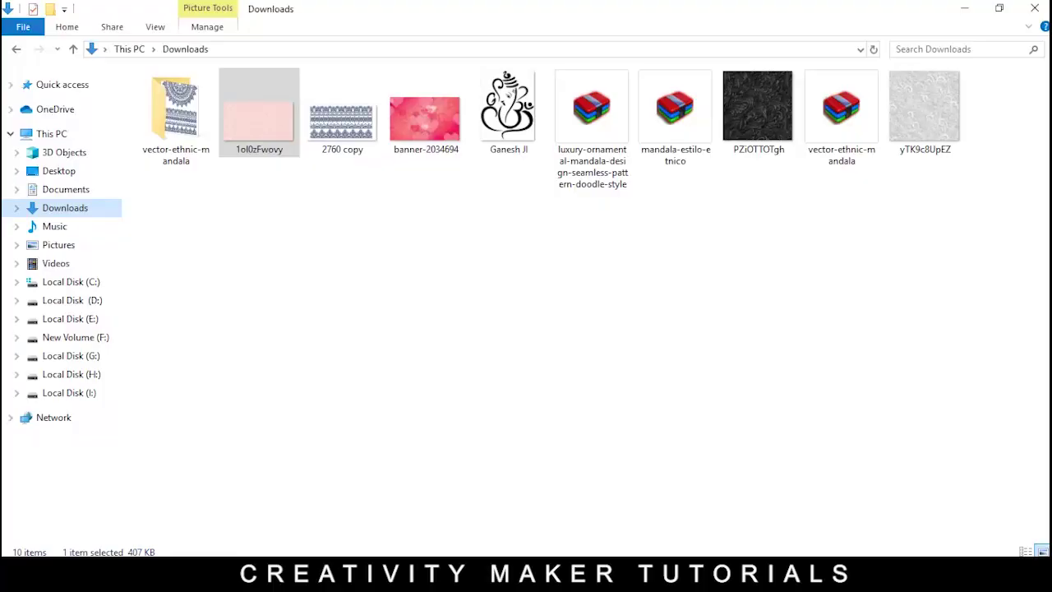
pyautogui.moveTo(508, 107)
pyautogui.mouseDown()
pyautogui.moveTo(482, 545)
pyautogui.moveTo(430, 310)
pyautogui.moveTo(182, 181)
pyautogui.moveTo(220, 181)
pyautogui.mouseUp()
# Step: Position the Ganesh artwork and draw a no-fill rectangle with a 10 px white stroke over it
pyautogui.moveTo(202, 140); pyautogui.dragTo(208, 140)
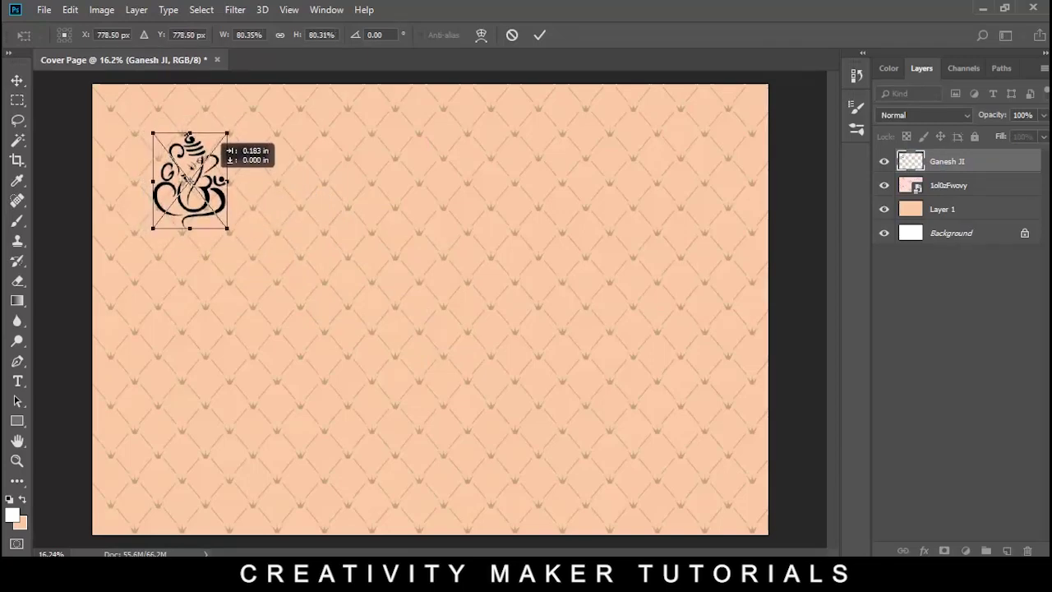
pyautogui.press('Return')
pyautogui.press('u')
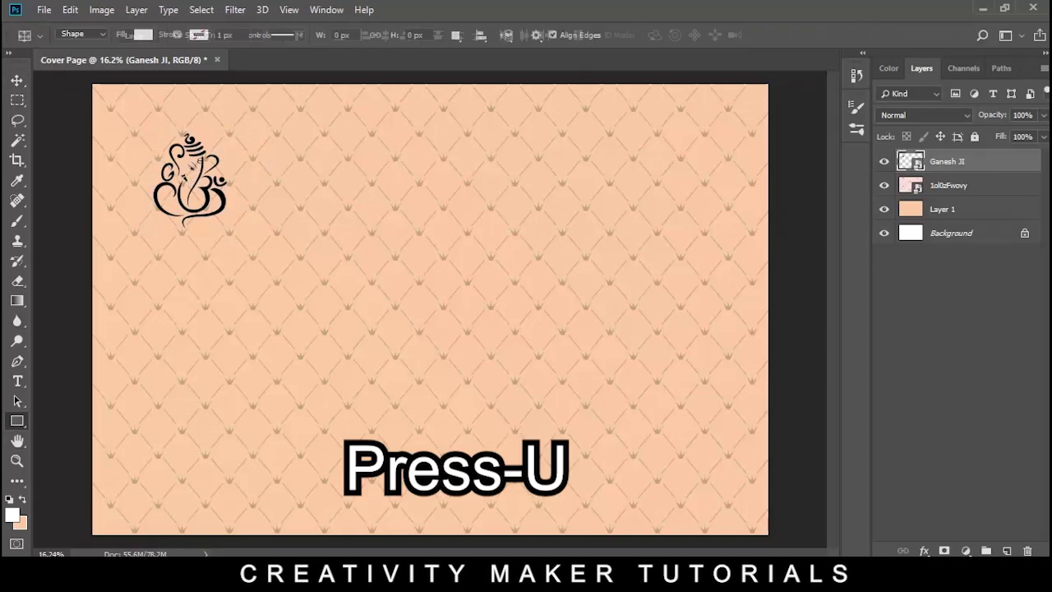
pyautogui.scroll(3, 124, 107)
pyautogui.moveTo(176, 144); pyautogui.dragTo(341, 372)
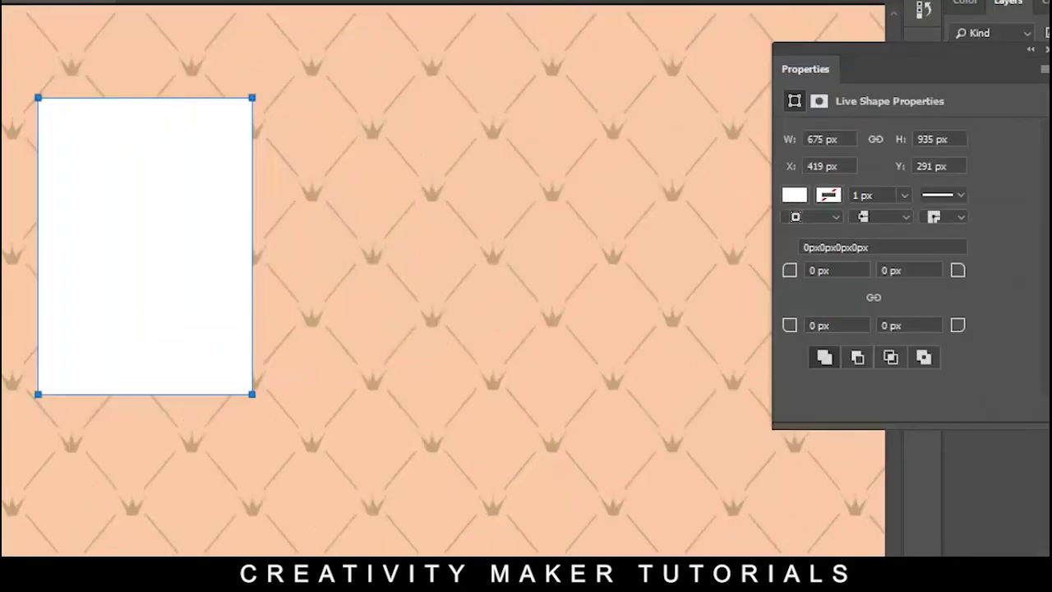
pyautogui.click(794, 195)
pyautogui.click(807, 233)
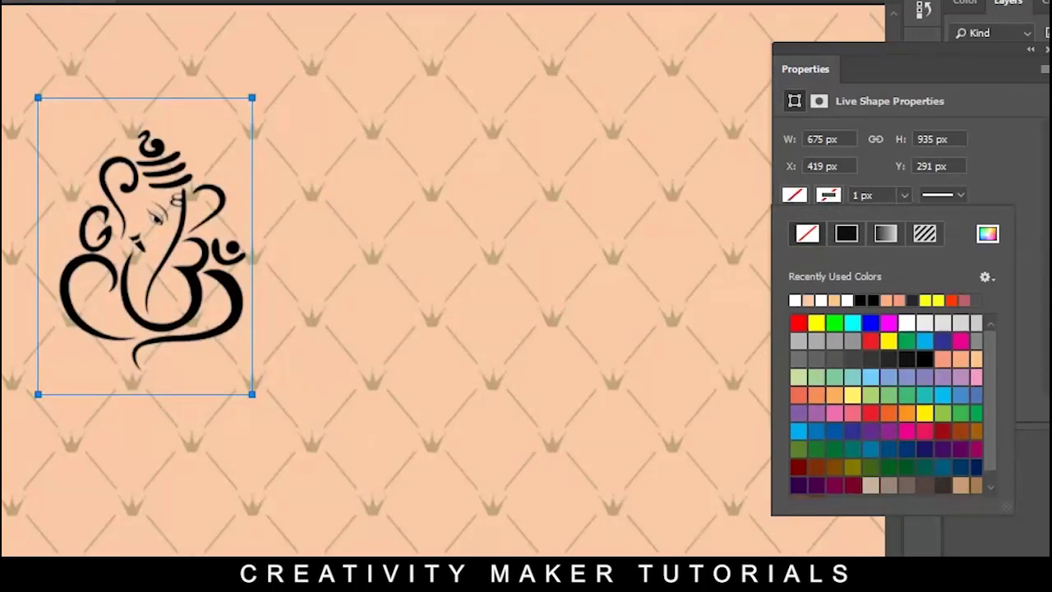
pyautogui.click(864, 195)
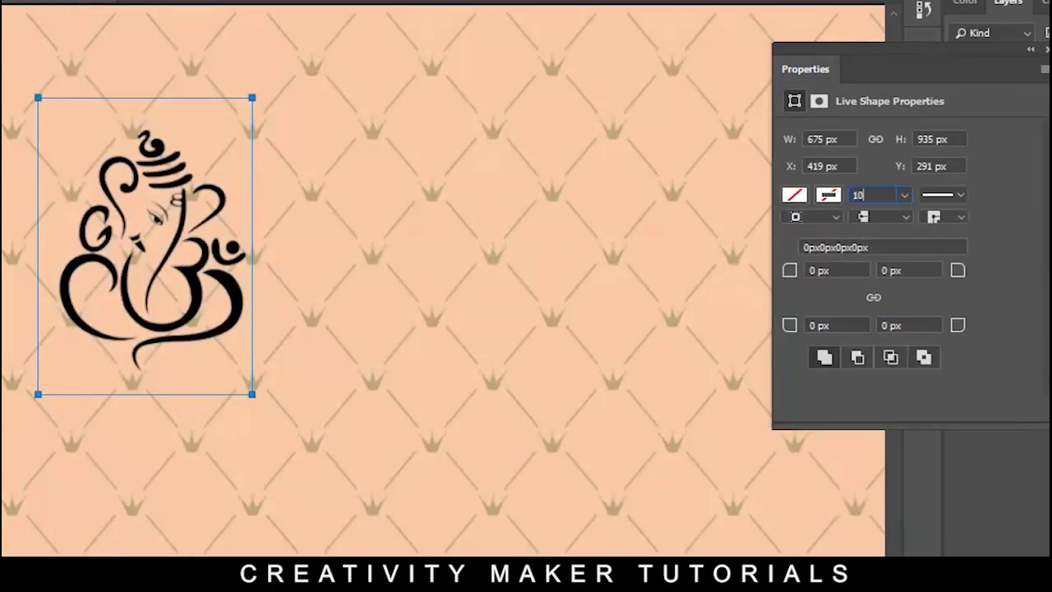
pyautogui.click(829, 195)
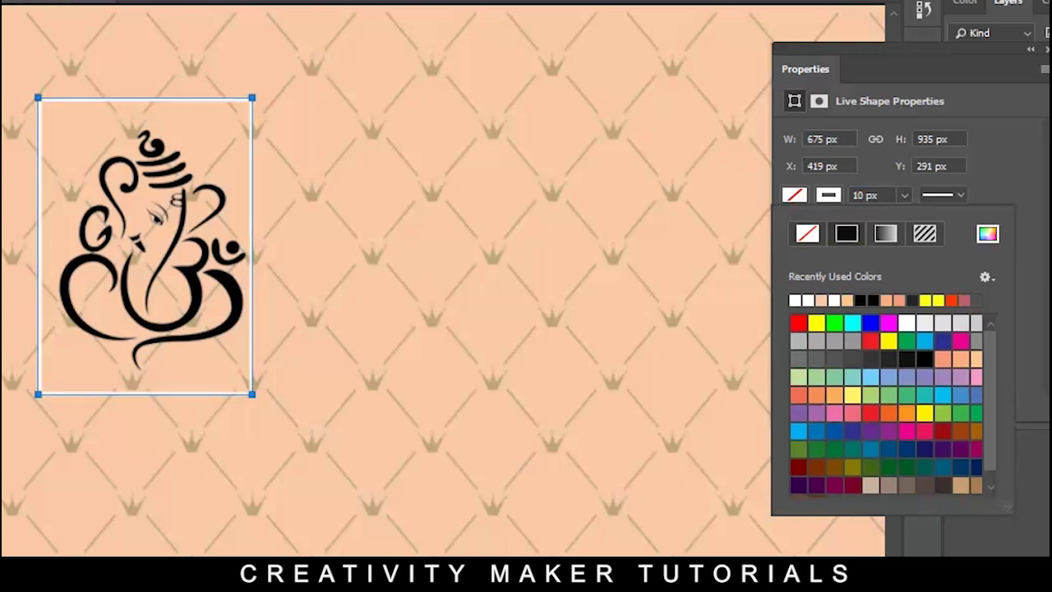
pyautogui.press('Return')
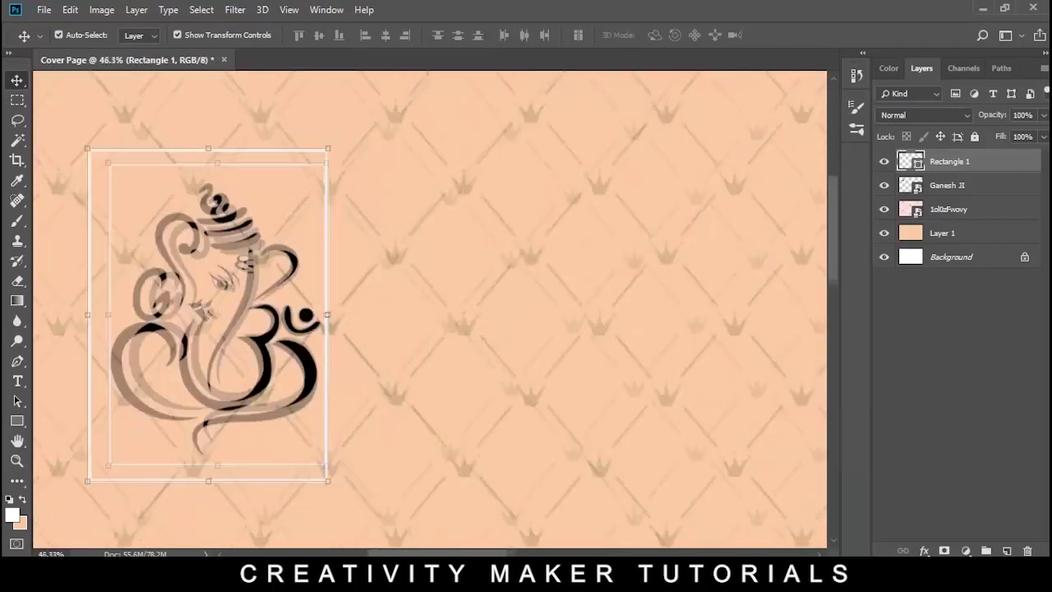
# Step: Shorten the frame rectangle to fit the Ganesh artwork and reselect the Ganesh JI layer
pyautogui.moveTo(226, 162); pyautogui.dragTo(226, 178)
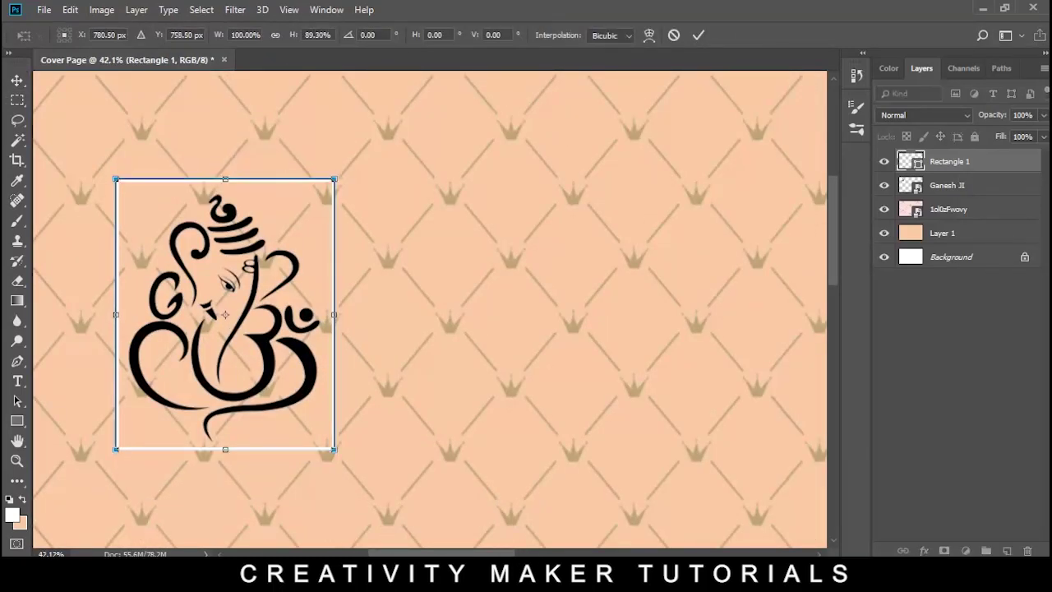
pyautogui.press('Return')
pyautogui.click(947, 185)
pyautogui.press('m')
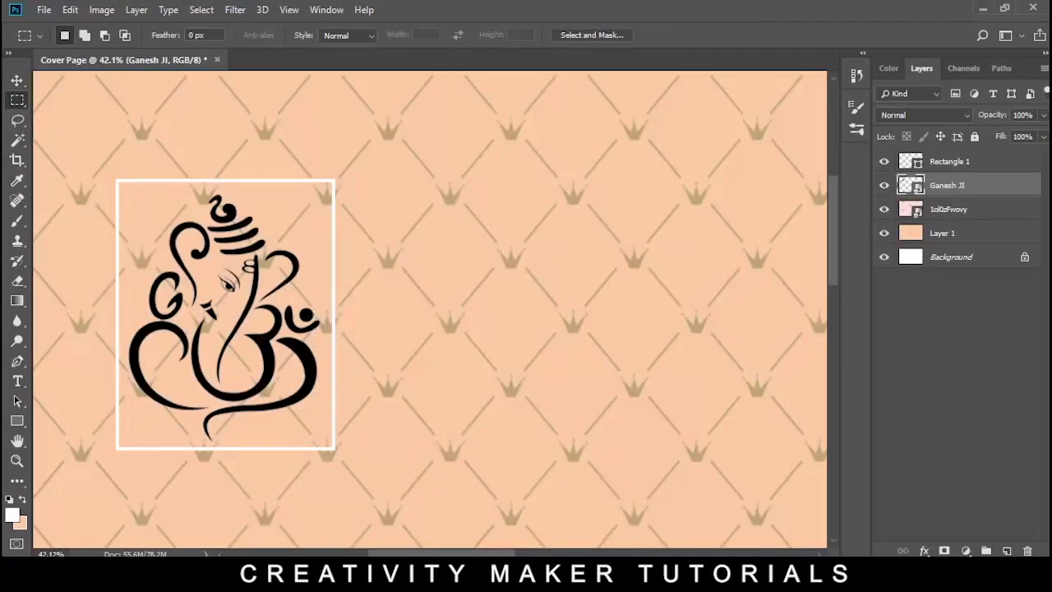
# Step: Fill a new Layer 2 with a purple-to-orange gradient, clipped to the Ganesh JI layer
pyautogui.moveTo(119, 188); pyautogui.dragTo(311, 438)
pyautogui.hotkey('ctrl', 'shift', 'alt', 'n')
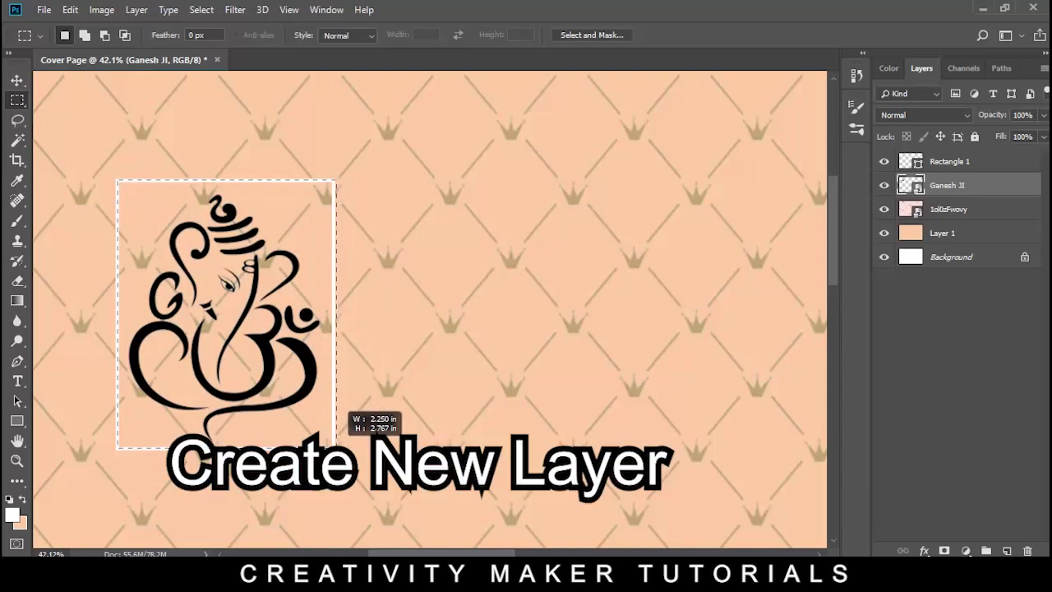
pyautogui.press('g')
pyautogui.click(115, 34)
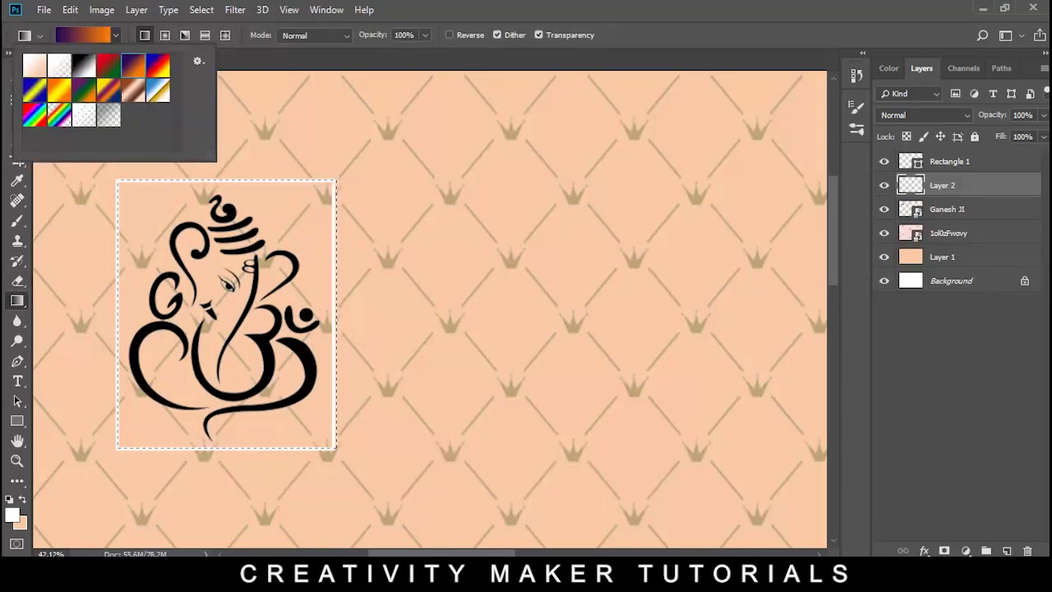
pyautogui.moveTo(139, 176); pyautogui.dragTo(174, 256)
pyautogui.moveTo(274, 440); pyautogui.dragTo(274, 441)
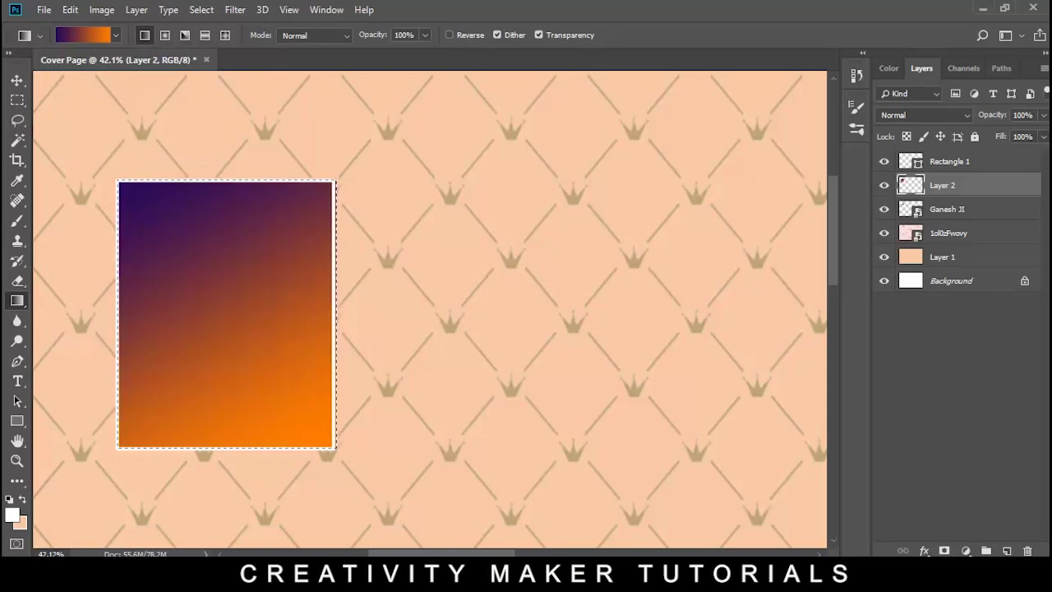
pyautogui.rightClick(1003, 185)
pyautogui.click(855, 269)
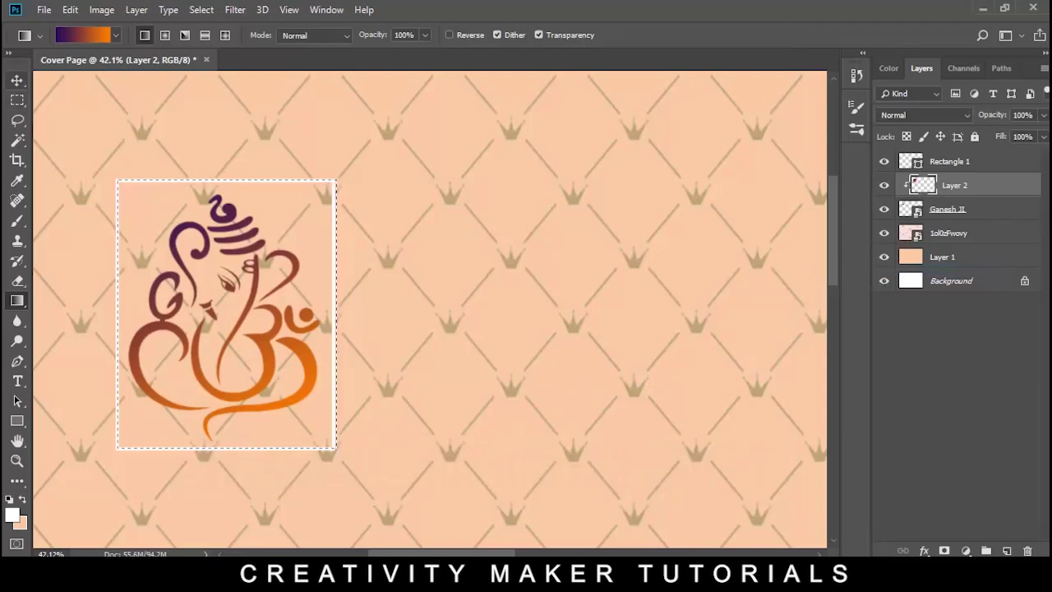
pyautogui.click(16, 80)
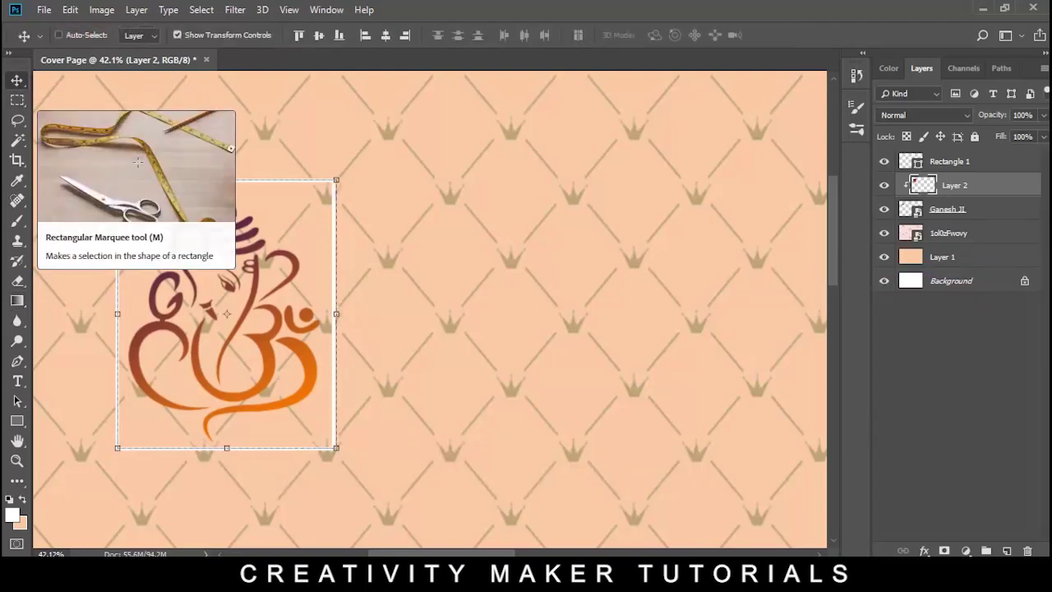
# Step: Bring the 2760 copy.png border into Cover Page, rotated 90° as a strip below the Ganesh frame
pyautogui.scroll(-3, 471, 209)
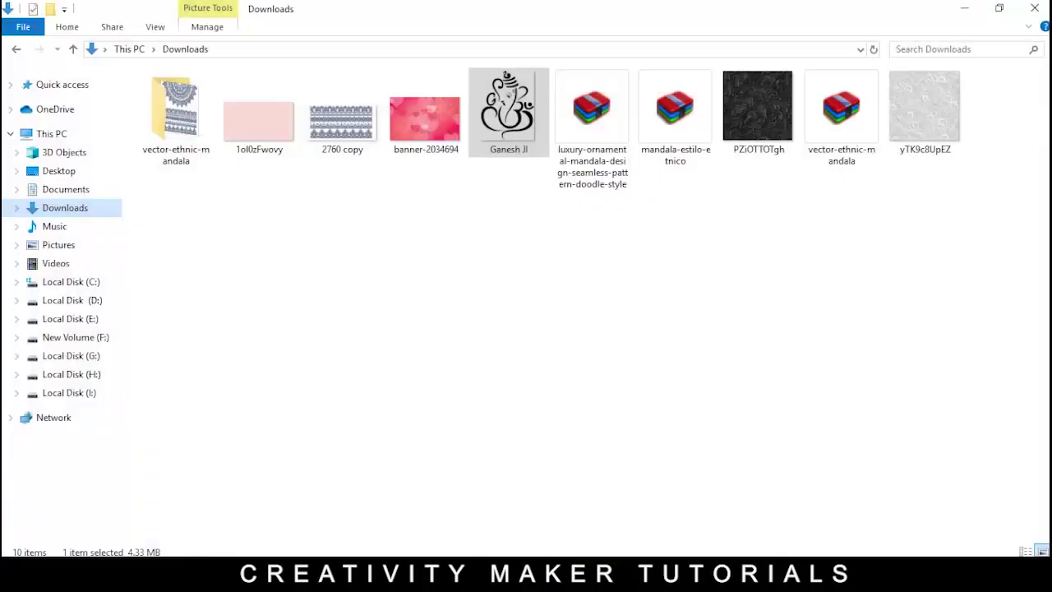
pyautogui.moveTo(343, 117); pyautogui.dragTo(509, 576)
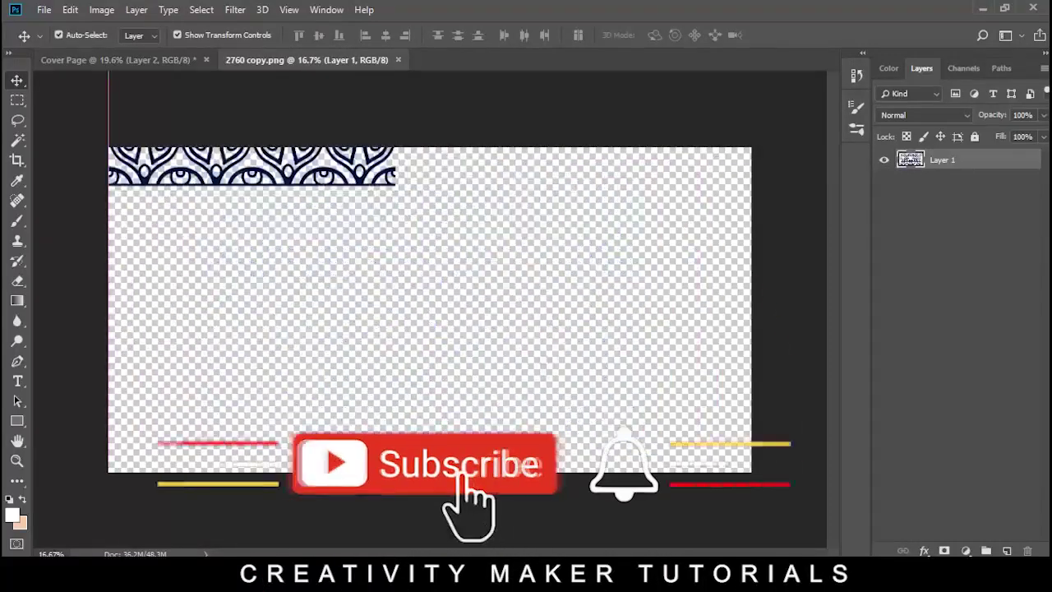
pyautogui.moveTo(430, 328); pyautogui.dragTo(427, 313)
pyautogui.hotkey('ctrl', 't')
pyautogui.moveTo(613, 407); pyautogui.dragTo(526, 461)
pyautogui.moveTo(430, 311)
pyautogui.mouseDown()
pyautogui.moveTo(583, 408)
pyautogui.moveTo(277, 230)
pyautogui.moveTo(311, 273)
pyautogui.mouseUp()
# Step: Resize and reposition the border strip to fit under the Ganesh box
pyautogui.scroll(5, 271, 308)
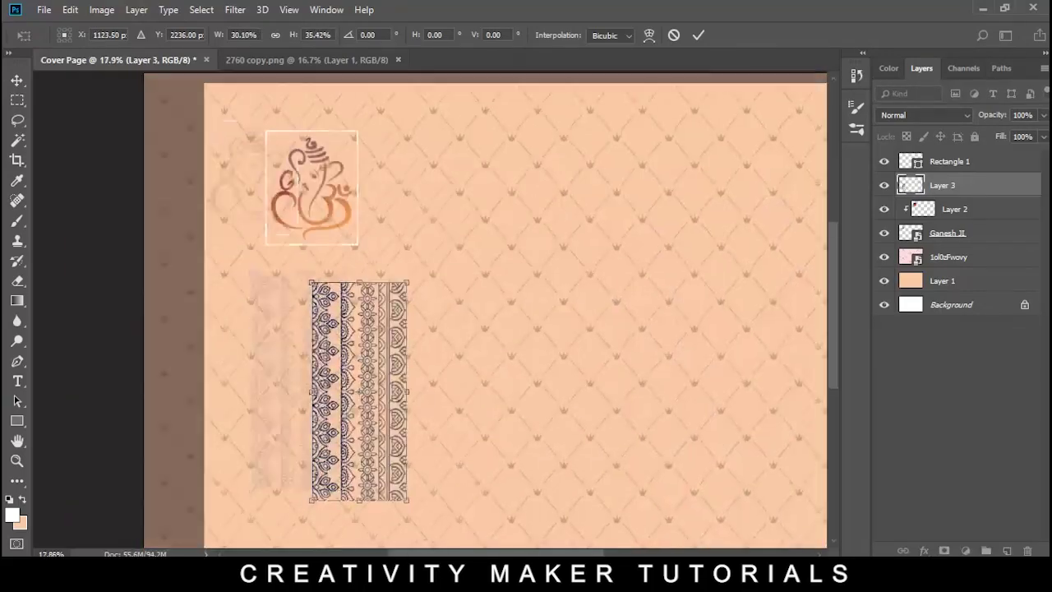
pyautogui.moveTo(329, 261); pyautogui.dragTo(320, 248)
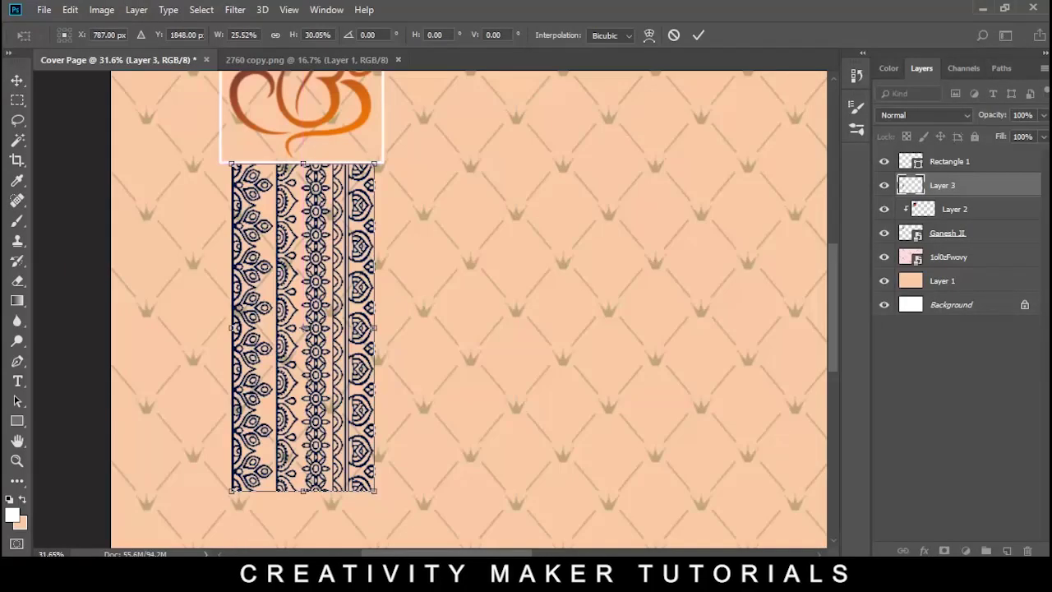
pyautogui.moveTo(375, 163); pyautogui.dragTo(369, 178)
pyautogui.moveTo(304, 477); pyautogui.dragTo(304, 488)
pyautogui.press('Return')
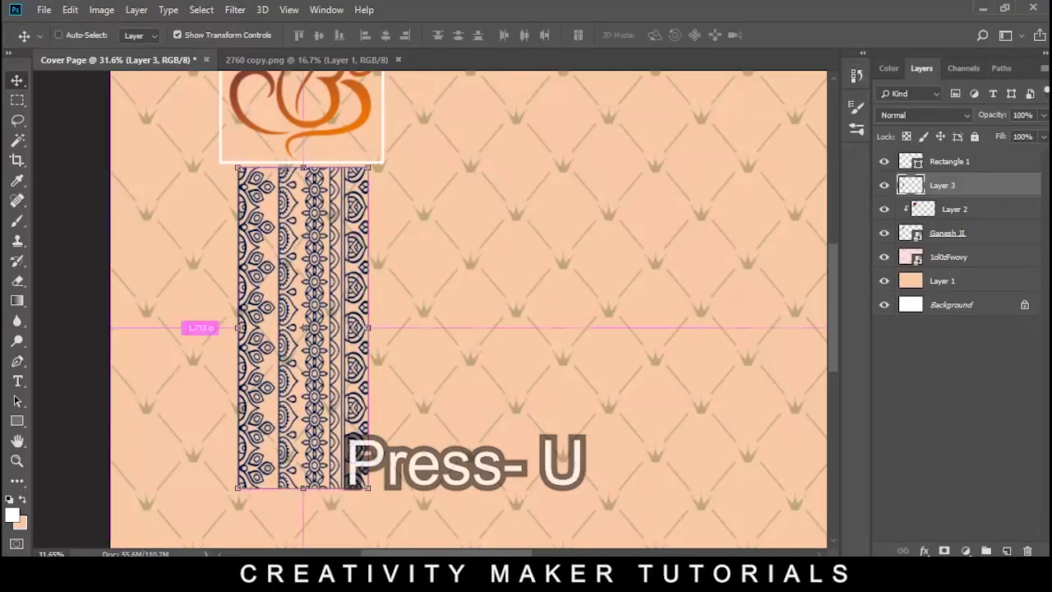
# Step: Darken the strip to black with Lightness -99 and duplicate it as Layer 3 copy
pyautogui.hotkey('ctrl', 'u')
pyautogui.moveTo(724, 312); pyautogui.dragTo(649, 311)
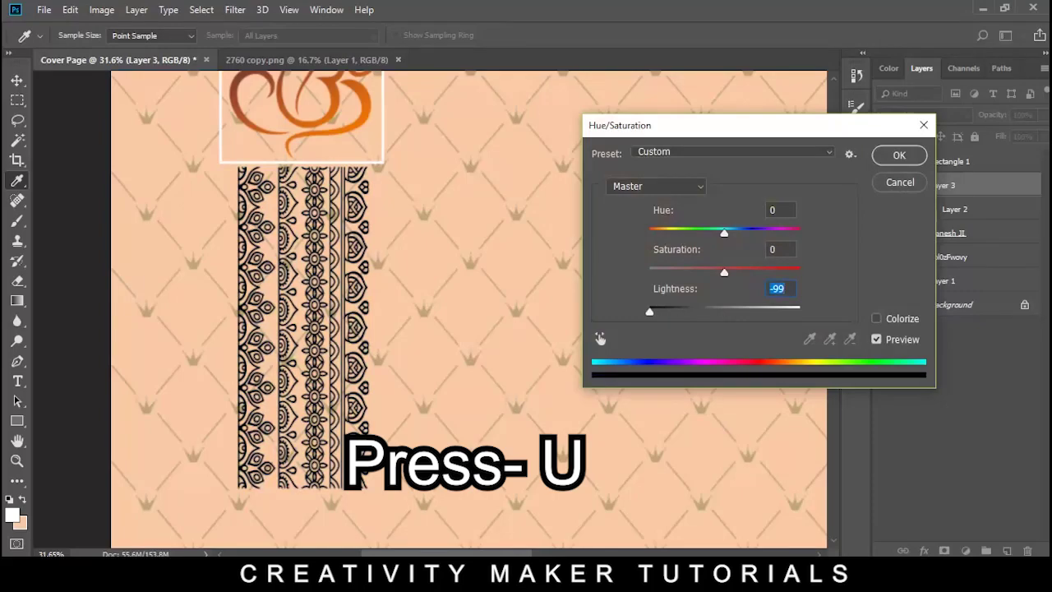
pyautogui.press('Return')
pyautogui.press('v')
pyautogui.scroll(5, 365, 448)
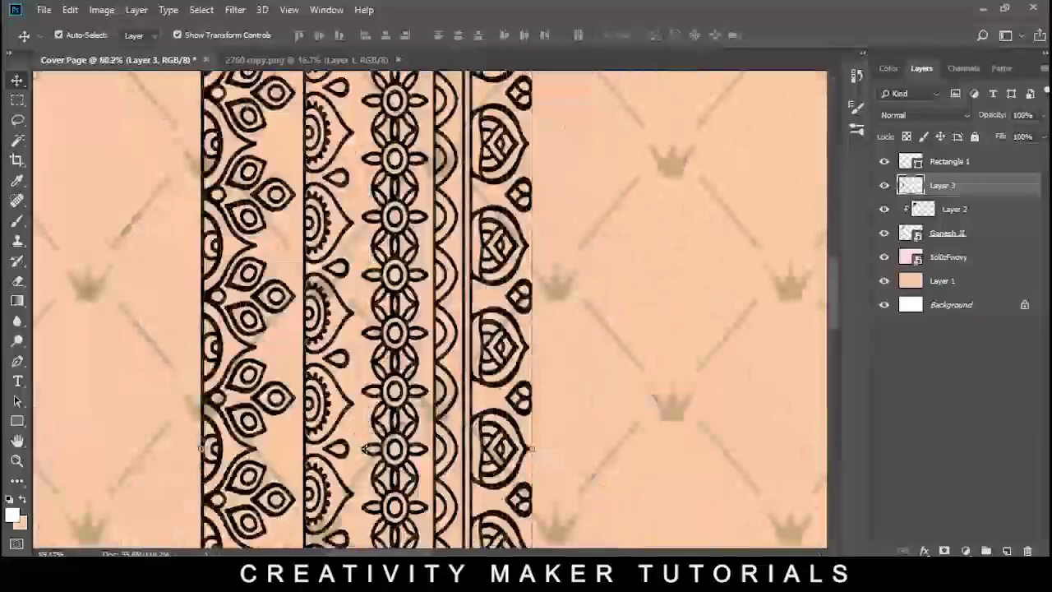
pyautogui.scroll(-4, 366, 448)
pyautogui.scroll(-2, 329, 303)
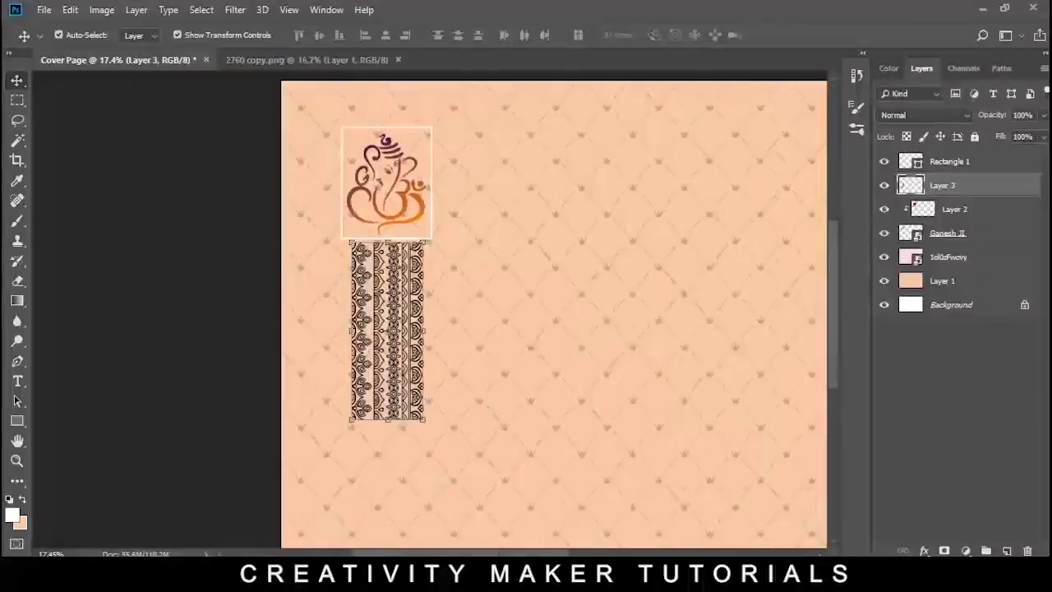
pyautogui.hotkey('ctrl', 'j')
pyautogui.scroll(-3, 298, 403)
# Step: Move Layer 3 copy down to continue the strip below the first one
pyautogui.hotkey('ctrl', 't')
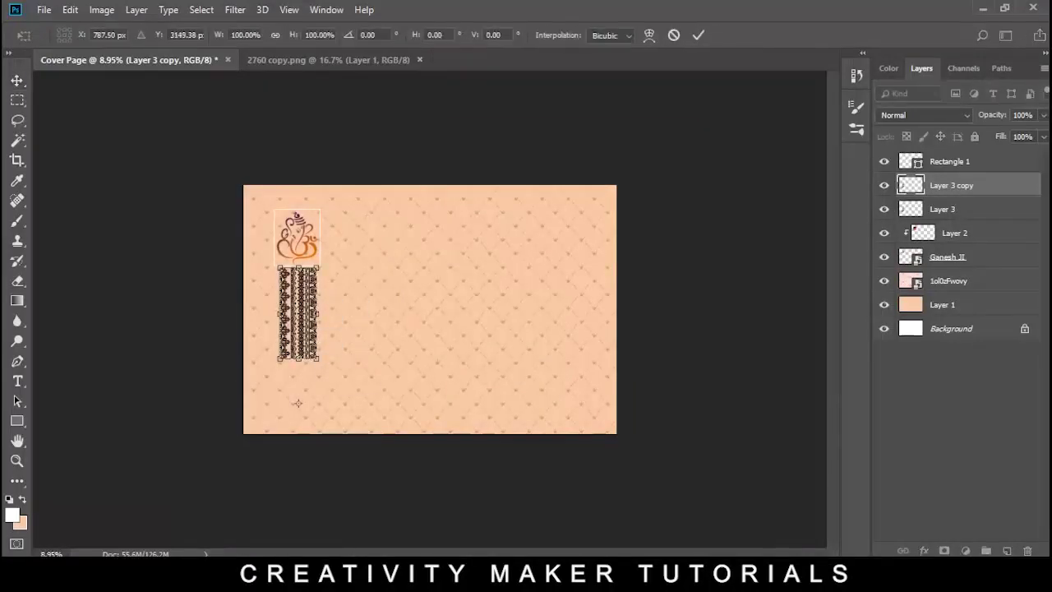
pyautogui.moveTo(316, 273); pyautogui.dragTo(317, 362)
pyautogui.scroll(4, 316, 360)
pyautogui.scroll(4, 317, 360)
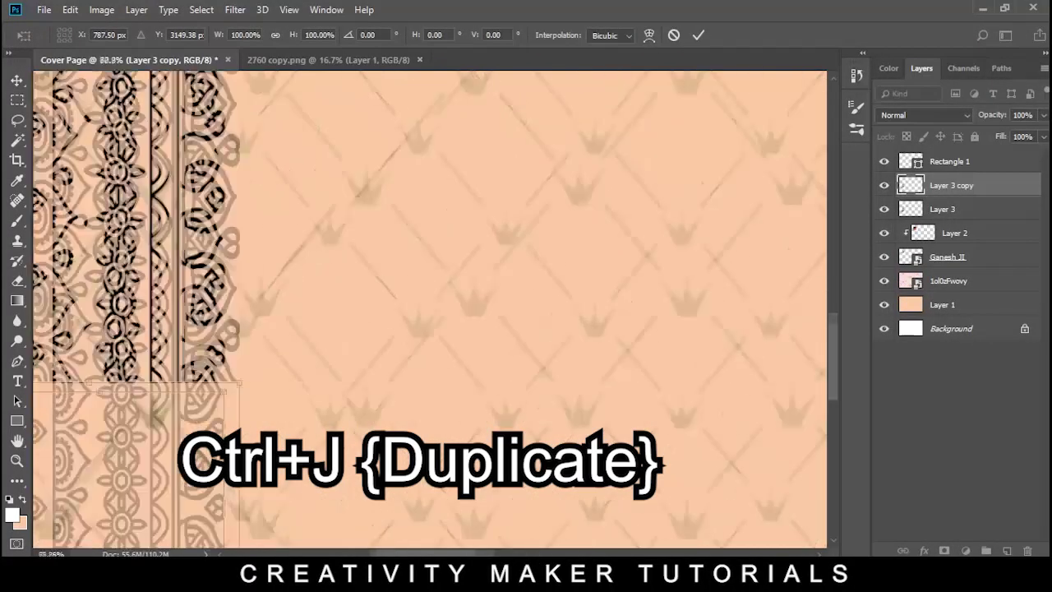
pyautogui.scroll(3, 317, 360)
pyautogui.press('Return')
pyautogui.scroll(-3, 329, 345)
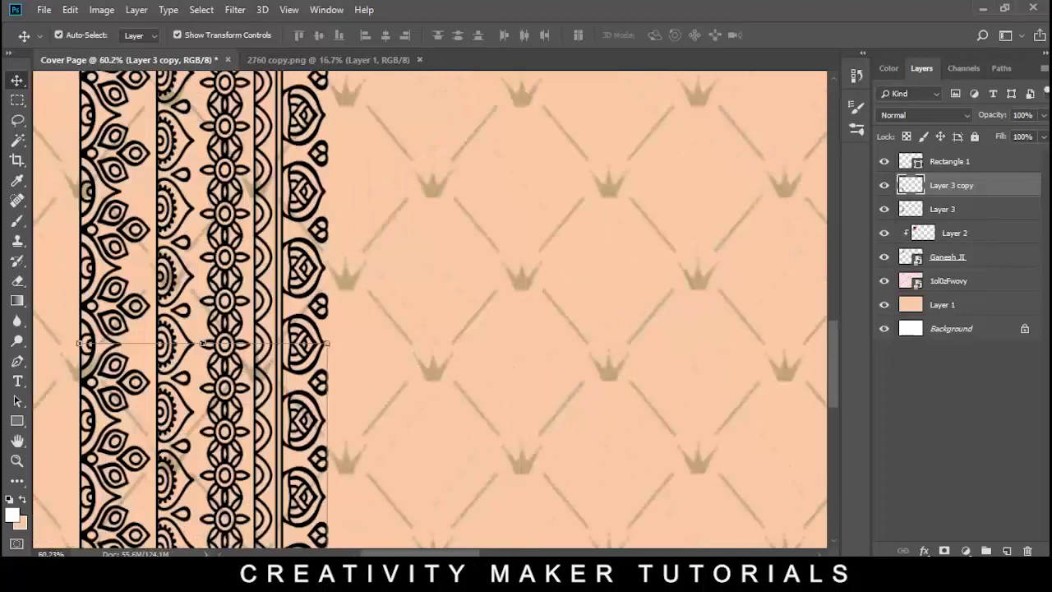
pyautogui.scroll(-5, 329, 345)
# Step: Duplicate Layer 3 again and place the copy flush above the Ganesh box
pyautogui.keyDown('shift'); pyautogui.click(905, 209); pyautogui.keyUp('shift')
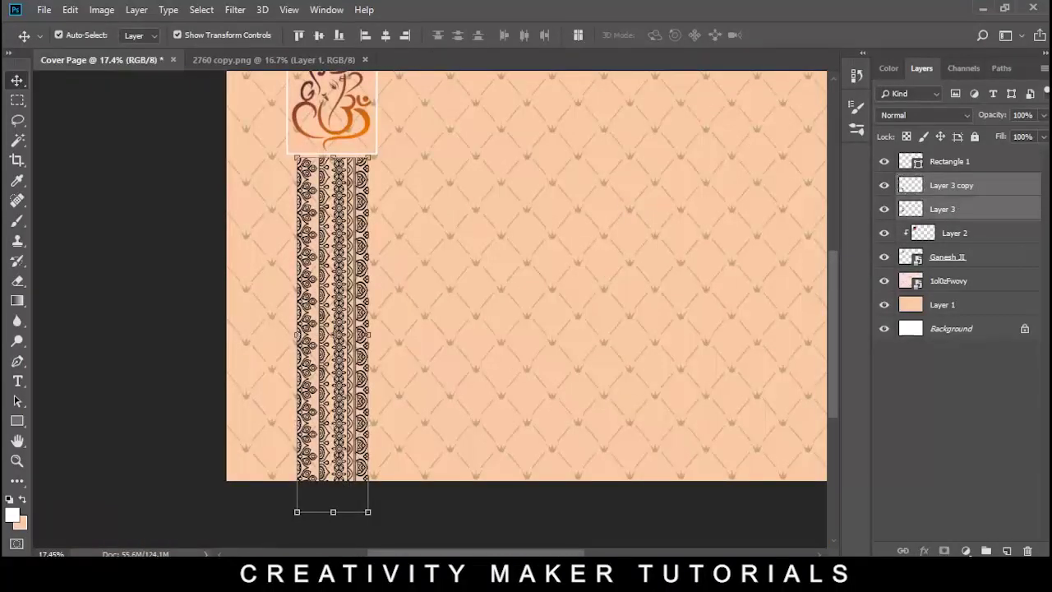
pyautogui.click(905, 209)
pyautogui.hotkey('ctrl', 'j')
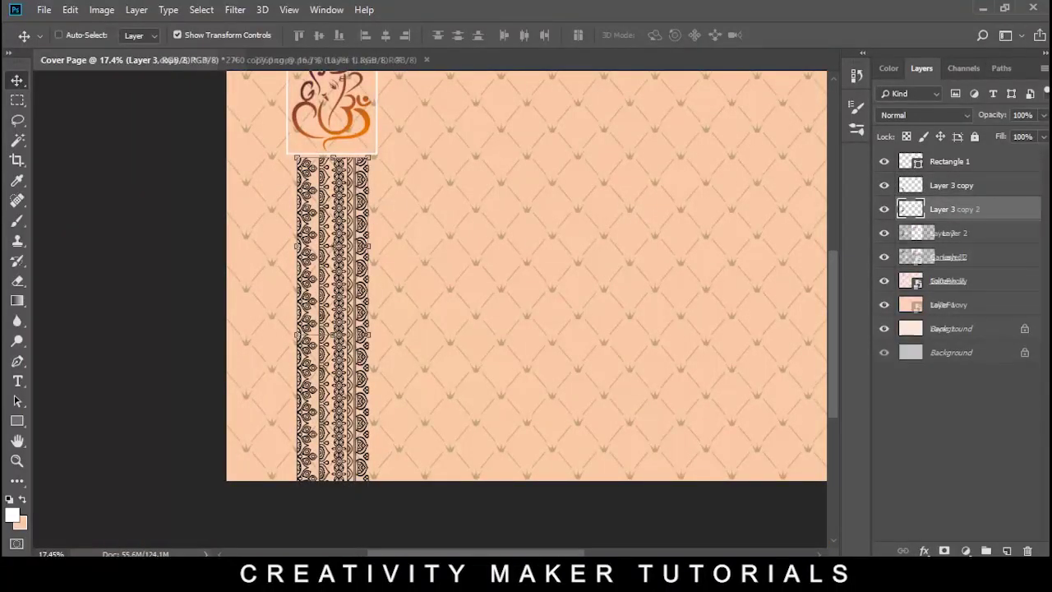
pyautogui.hotkey('ctrl', 't')
pyautogui.scroll(-2, 526, 313)
pyautogui.moveTo(282, 287); pyautogui.dragTo(282, 94)
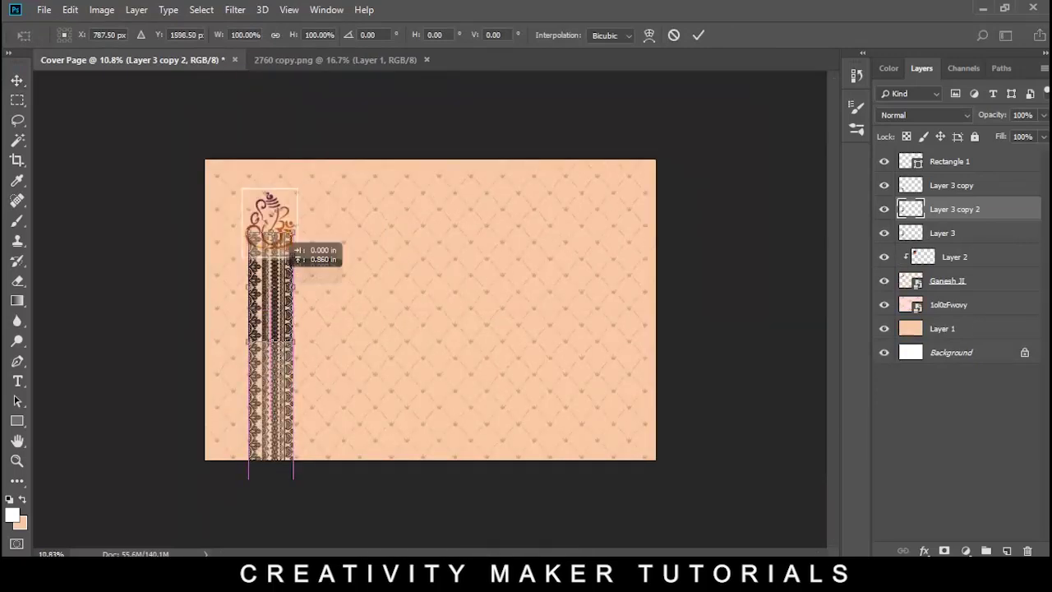
pyautogui.scroll(3, 337, 238)
pyautogui.scroll(2, 366, 230)
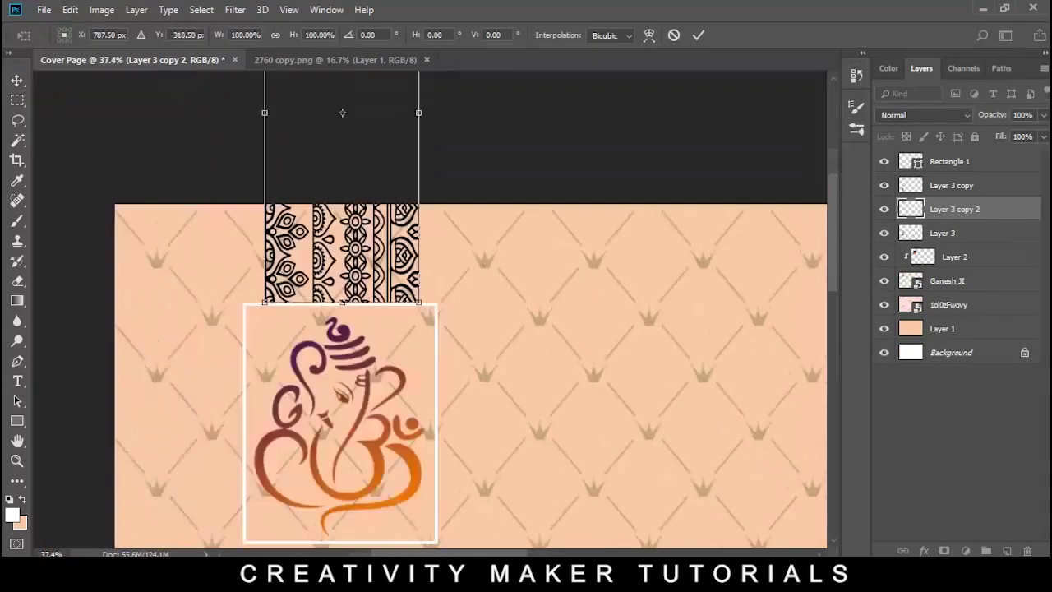
pyautogui.scroll(2, 366, 230)
pyautogui.moveTo(366, 231); pyautogui.dragTo(366, 218)
pyautogui.scroll(-3, 351, 238)
pyautogui.scroll(-2, 343, 114)
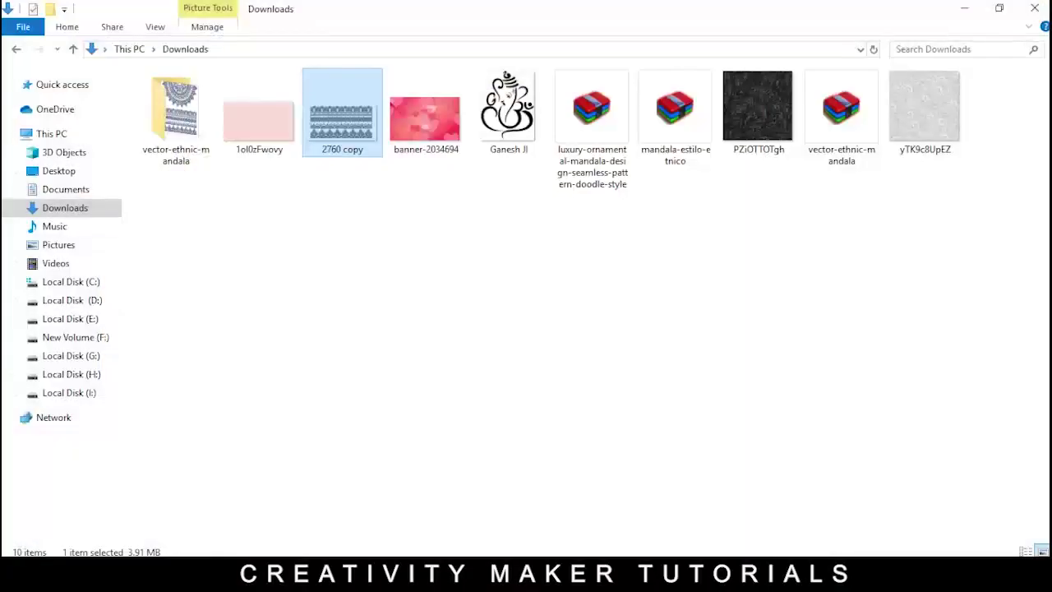
# Step: Go to Local Disk (I:) > Creativity MAker > Wedding Bridle Page > New folder and drag the couple's photo into Photoshop
pyautogui.click(71, 374)
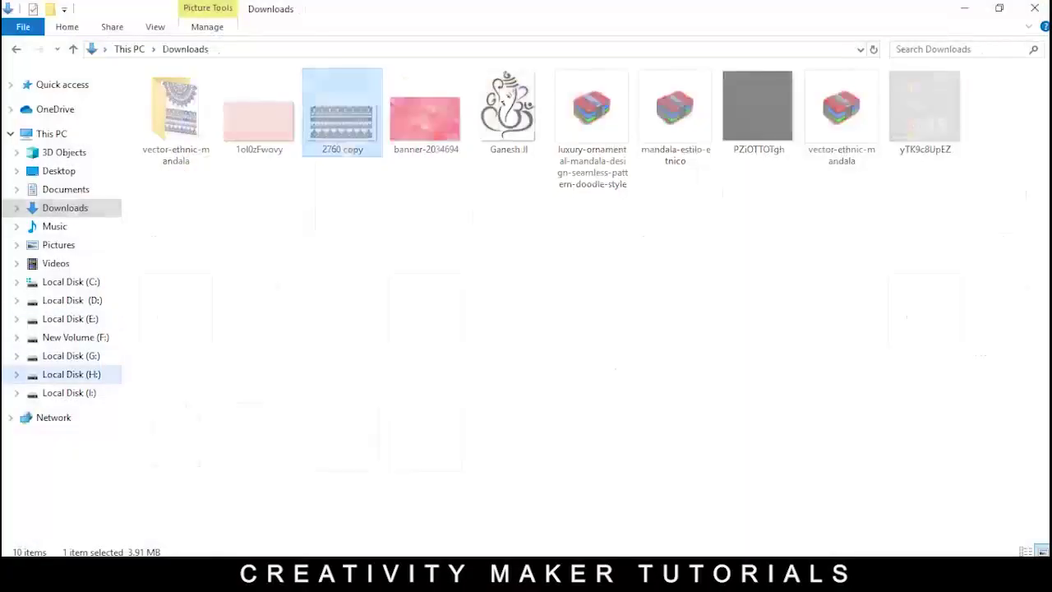
pyautogui.click(69, 392)
pyautogui.doubleClick(503, 115)
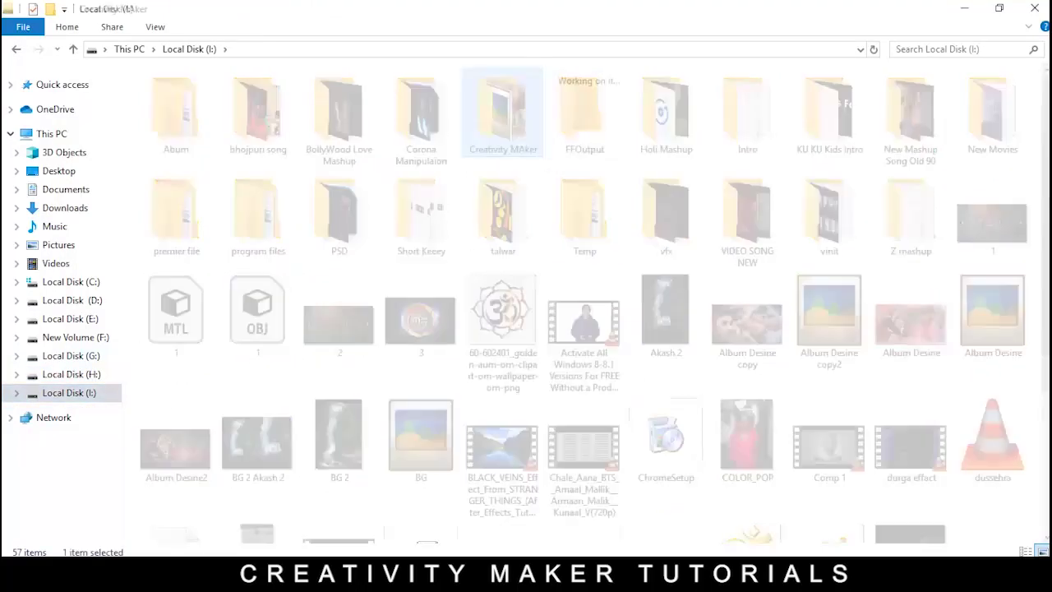
pyautogui.doubleClick(850, 115)
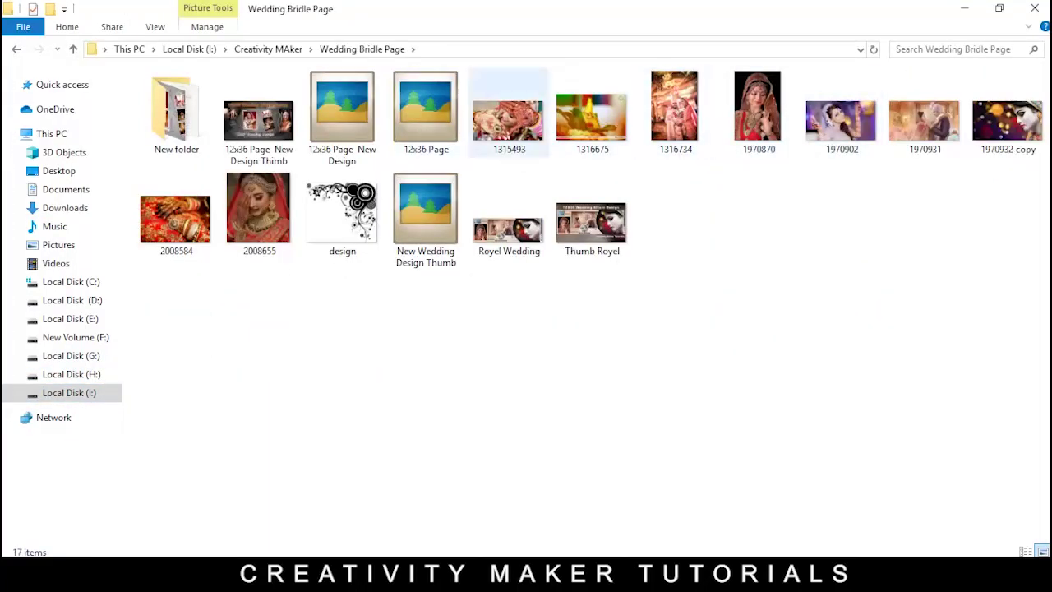
pyautogui.doubleClick(174, 114)
pyautogui.moveTo(1007, 119)
pyautogui.mouseDown()
pyautogui.moveTo(468, 534)
pyautogui.moveTo(460, 461)
pyautogui.mouseUp()
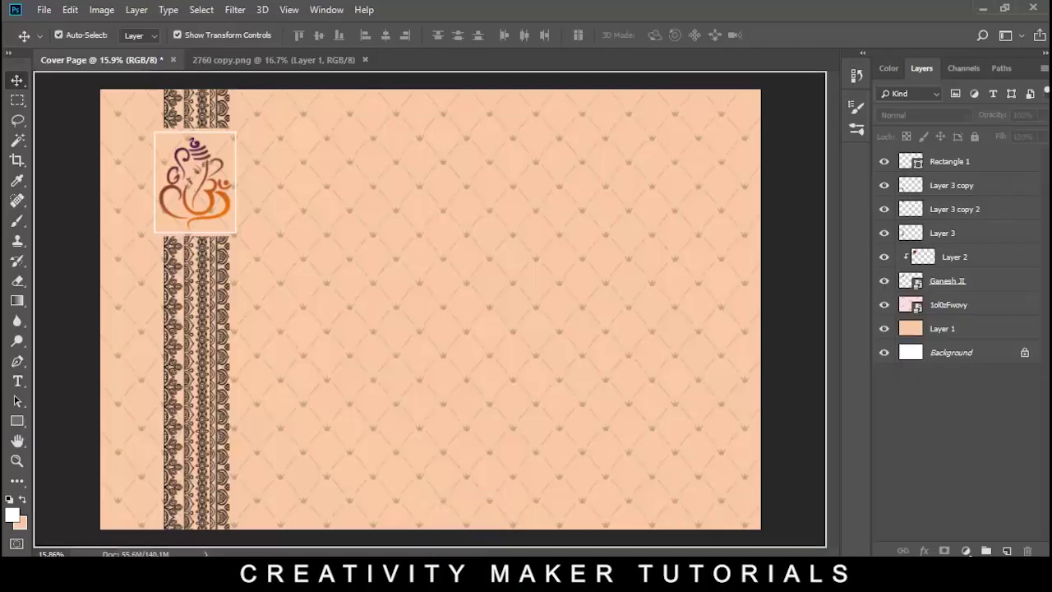
# Step: Enlarge the couple's photo to cover the card right of the margin, layered between the strip copies
pyautogui.moveTo(622, 436); pyautogui.dragTo(763, 529)
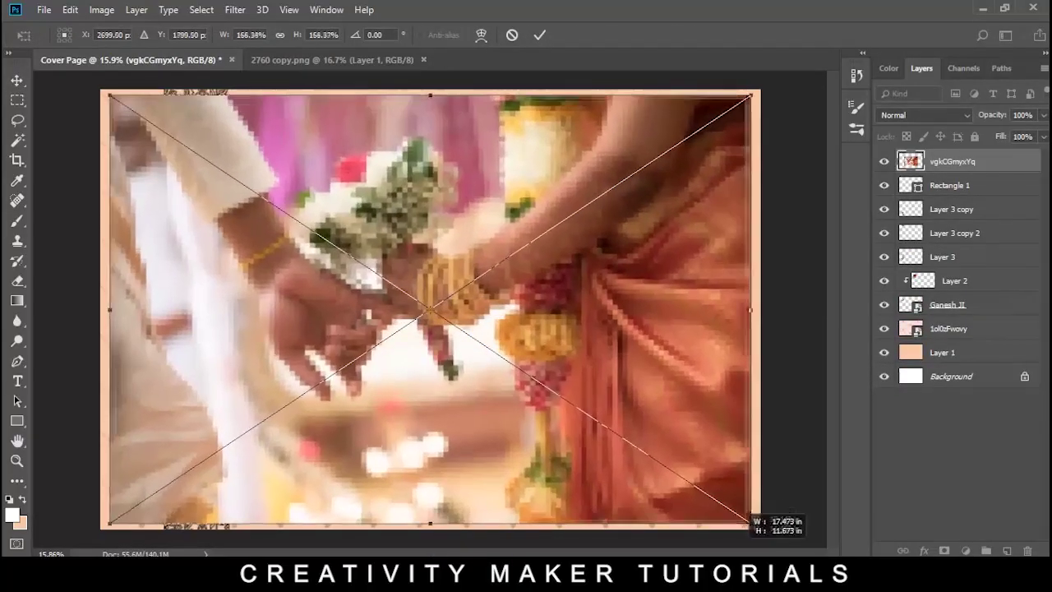
pyautogui.scroll(-3, 430, 310)
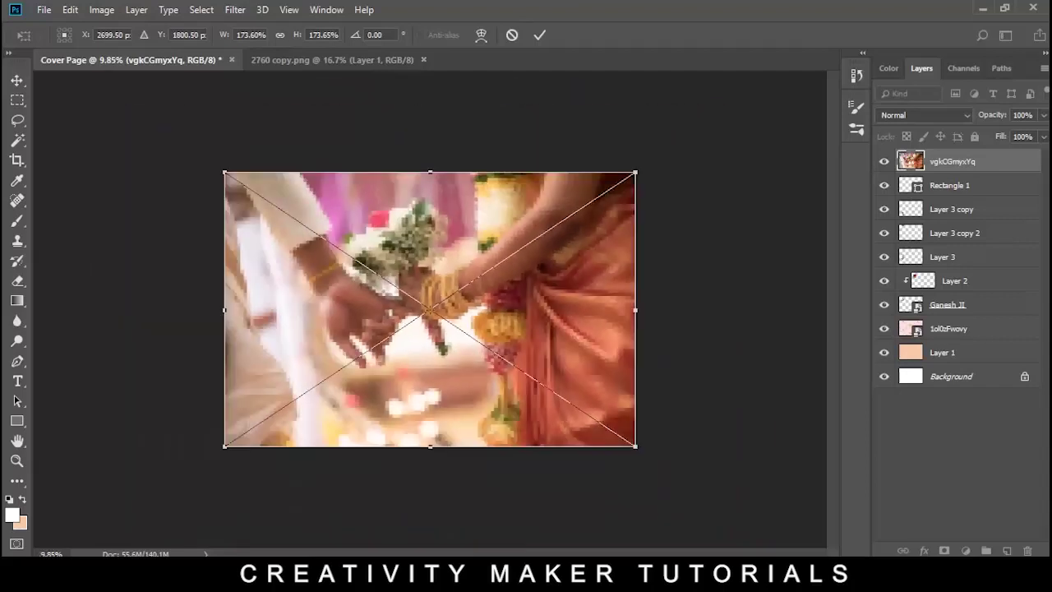
pyautogui.moveTo(542, 343); pyautogui.dragTo(578, 343)
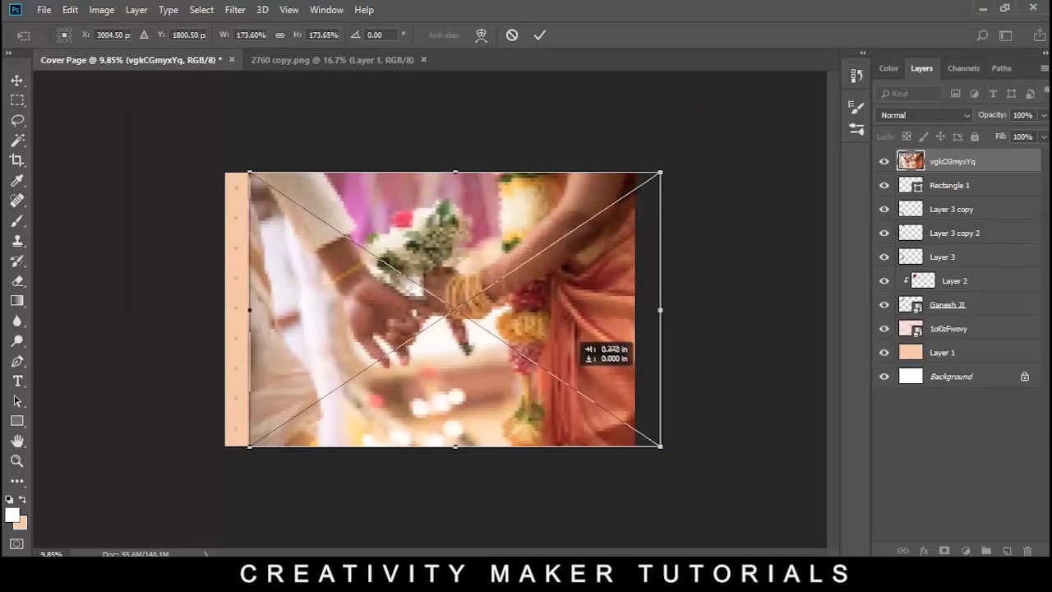
pyautogui.press('Return')
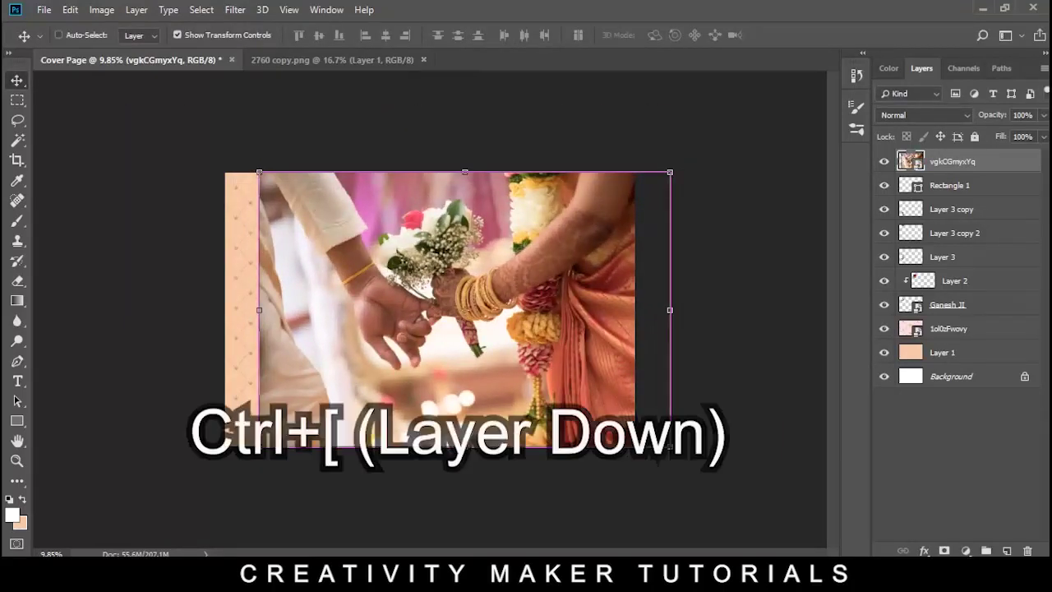
pyautogui.hotkey('ctrl', '[')
pyautogui.hotkey('ctrl', '[')
pyautogui.hotkey('ctrl', '[')
pyautogui.hotkey('ctrl', '[')
pyautogui.hotkey('ctrl', '[')
pyautogui.hotkey('ctrl', ']')
pyautogui.hotkey('ctrl', ']')
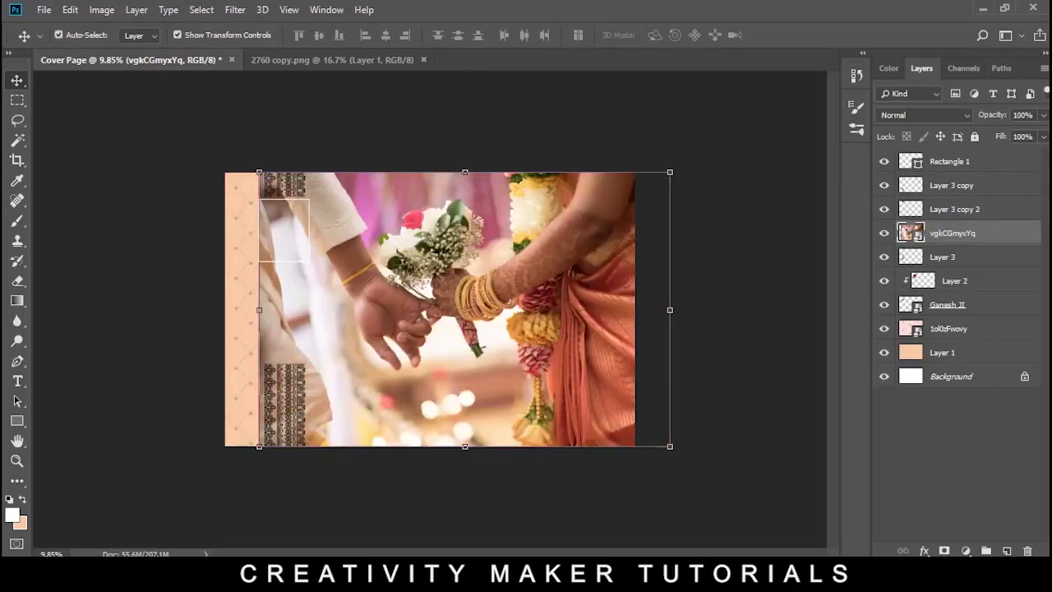
# Step: Soften the photo's edges by rasterizing it and deleting through a feathered rectangular selection
pyautogui.press('m')
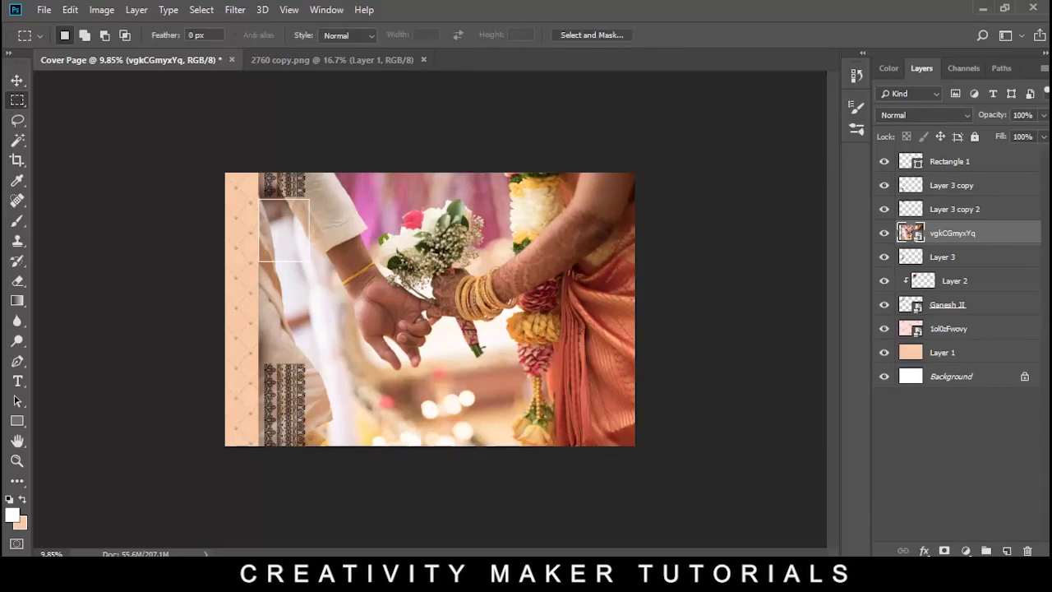
pyautogui.moveTo(301, 184); pyautogui.dragTo(609, 426)
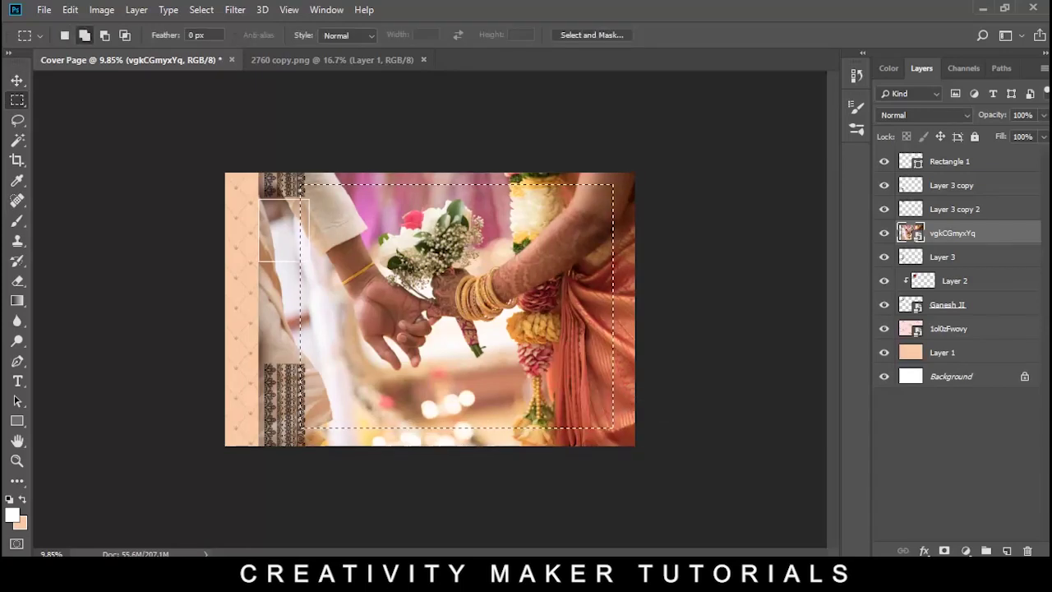
pyautogui.hotkey('shift', 'F6')
pyautogui.press('Return')
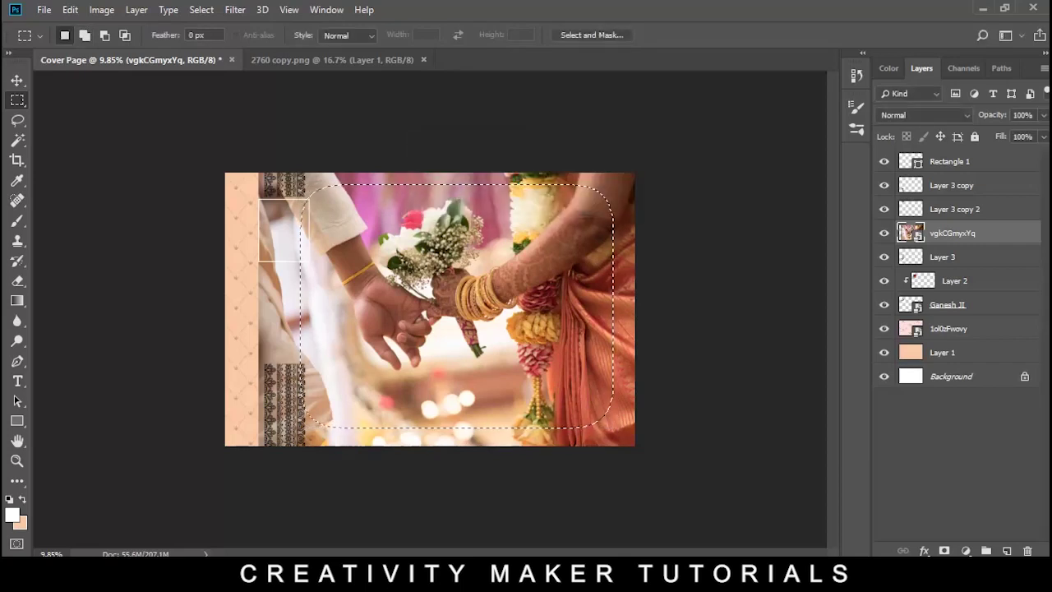
pyautogui.rightClick(953, 233)
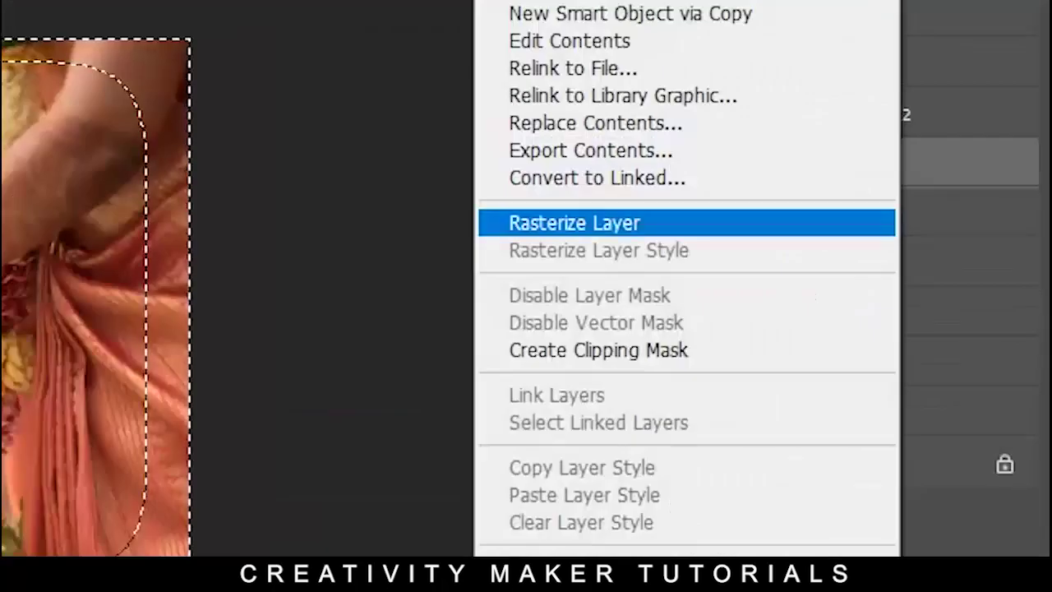
pyautogui.click(814, 260)
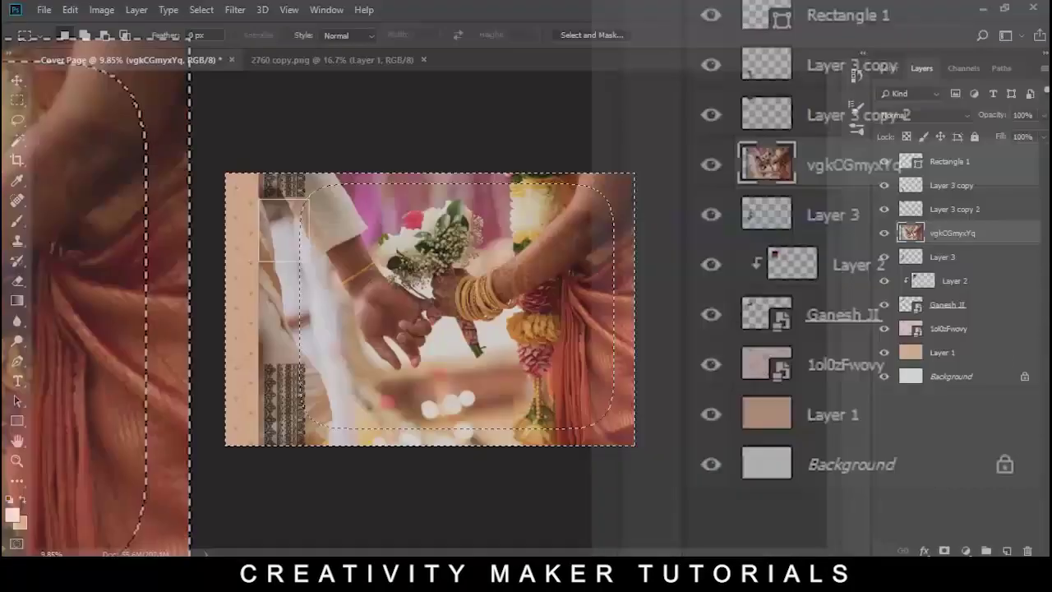
pyautogui.press('Delete')
pyautogui.hotkey('ctrl', 'd')
# Step: Move the photo layer below Ganesh JI and lower its opacity to 77%
pyautogui.press('v')
pyautogui.scroll(3, 384, 286)
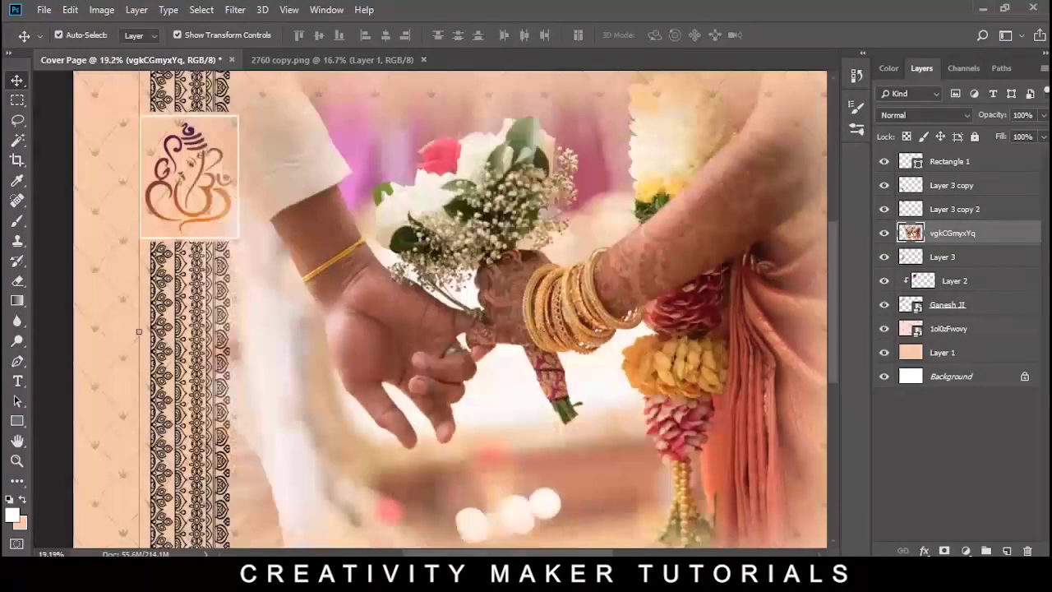
pyautogui.moveTo(905, 240); pyautogui.dragTo(909, 317)
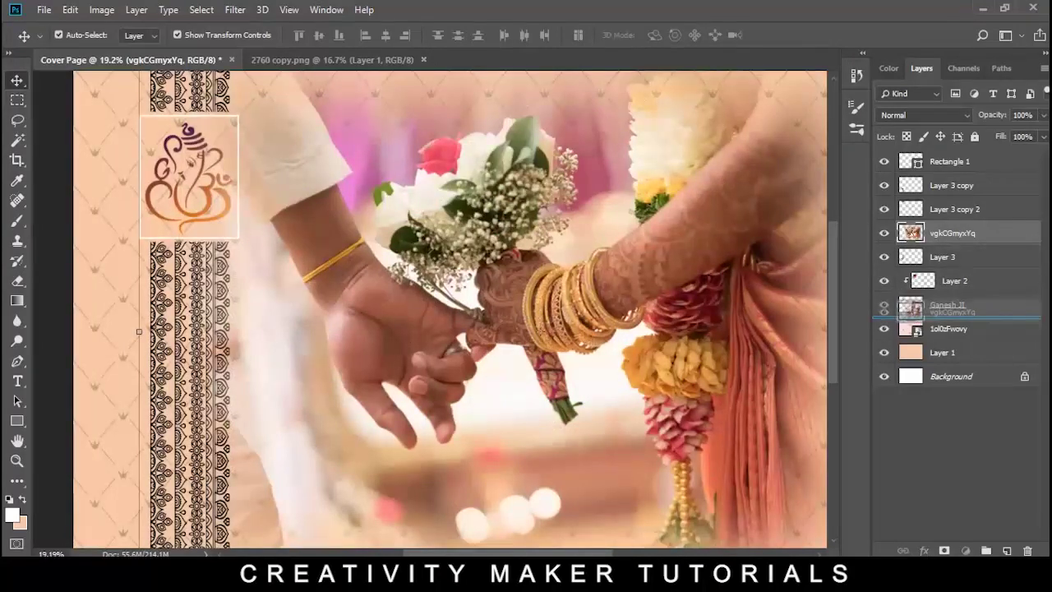
pyautogui.scroll(2, 139, 331)
pyautogui.scroll(2, 138, 332)
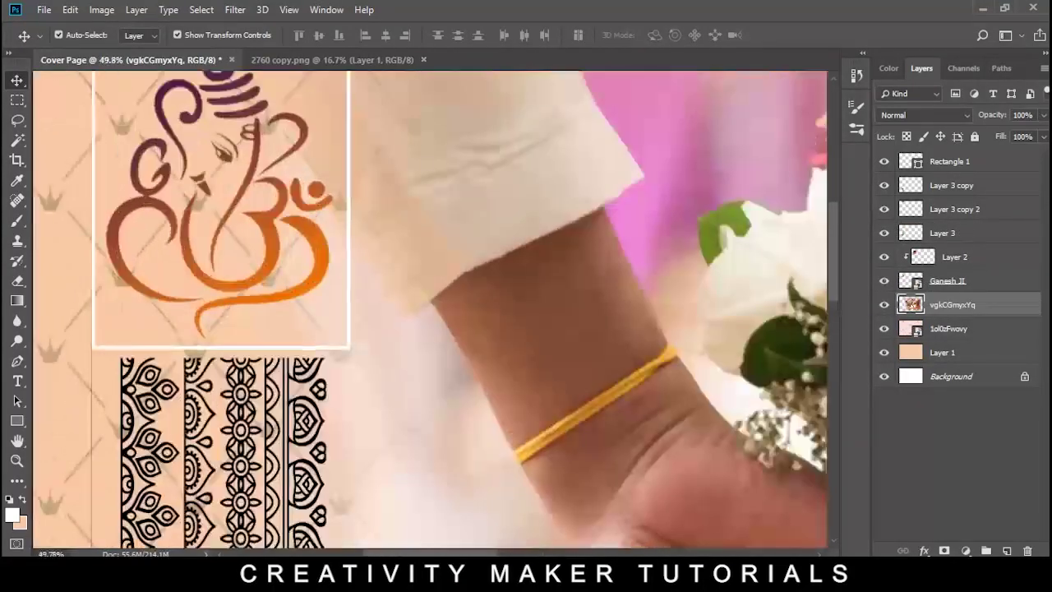
pyautogui.scroll(1, 139, 331)
pyautogui.scroll(1, 138, 331)
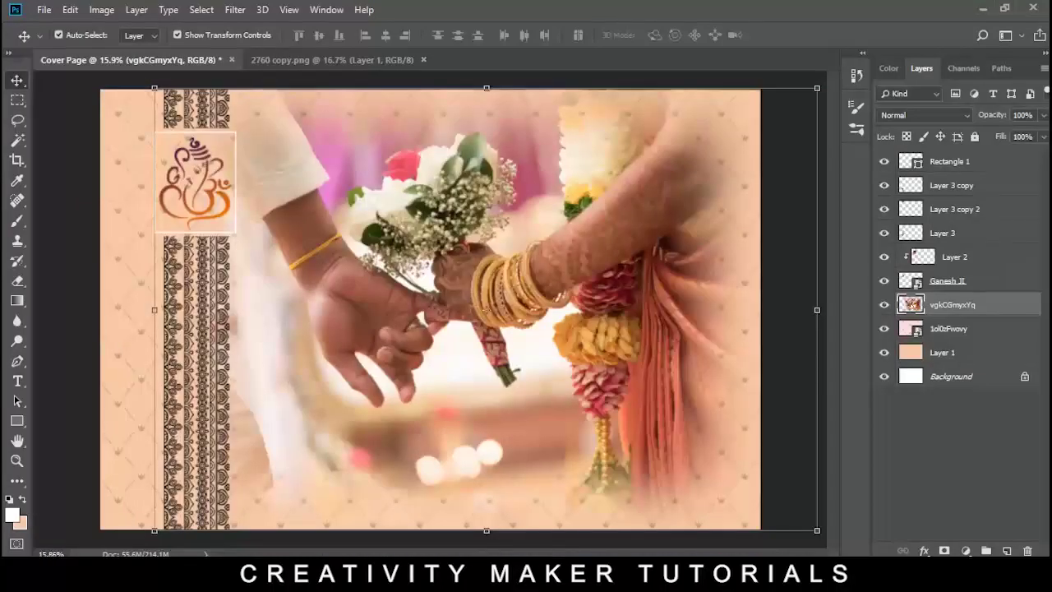
pyautogui.moveTo(991, 115); pyautogui.dragTo(978, 115)
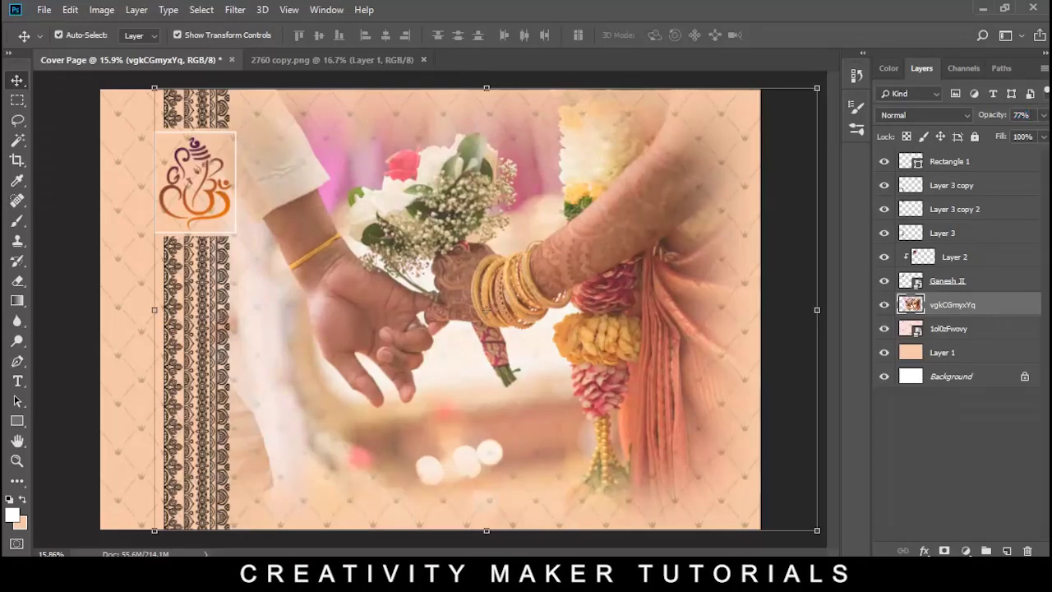
pyautogui.scroll(-3, 429, 309)
# Step: Draw a rectangle and round its left corners with 700 px radii into a semicircle
pyautogui.click(17, 421)
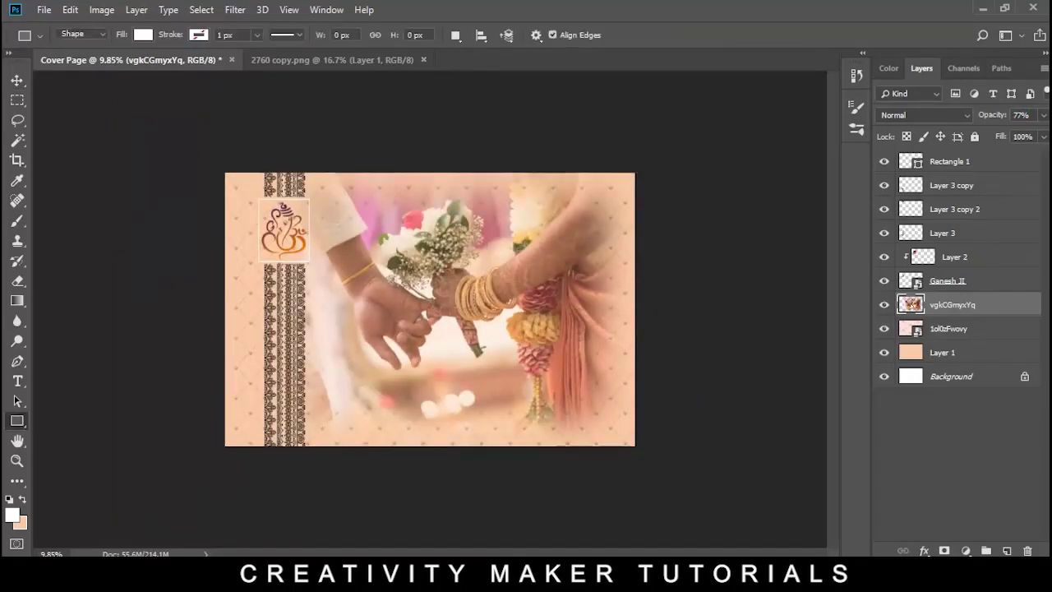
pyautogui.moveTo(497, 329); pyautogui.dragTo(634, 412)
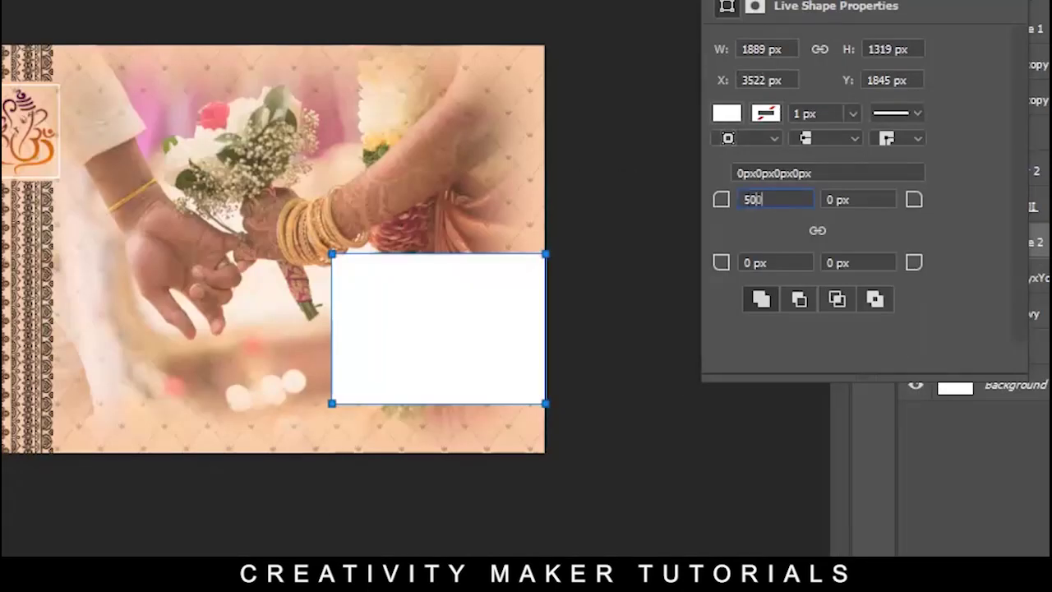
pyautogui.click(777, 262)
pyautogui.write('500')
pyautogui.press('Return')
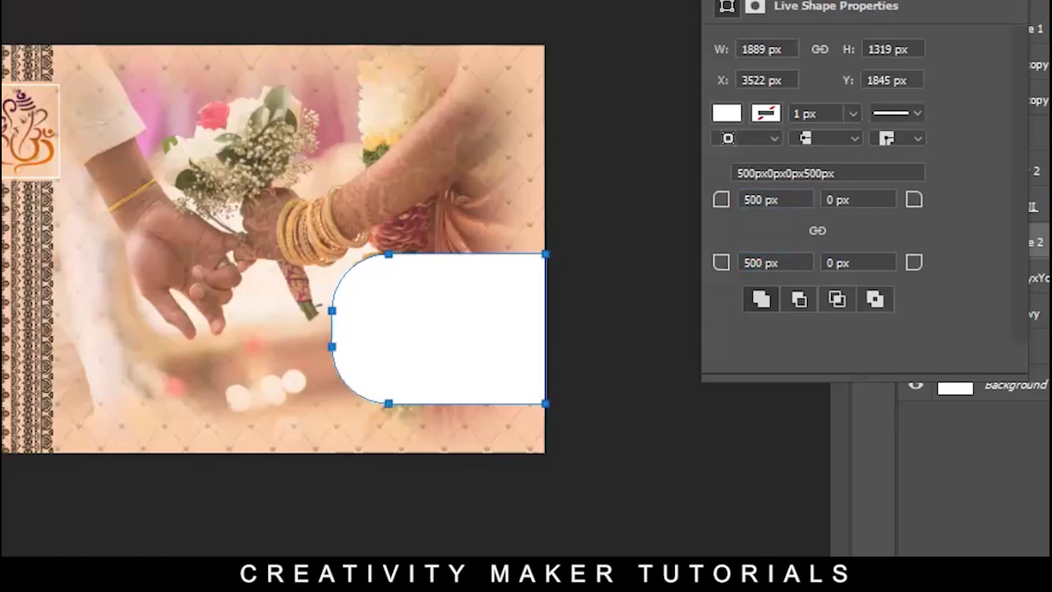
pyautogui.press('Return')
pyautogui.write('700')
pyautogui.press('Return')
pyautogui.click(760, 262)
pyautogui.write('700')
pyautogui.press('Return')
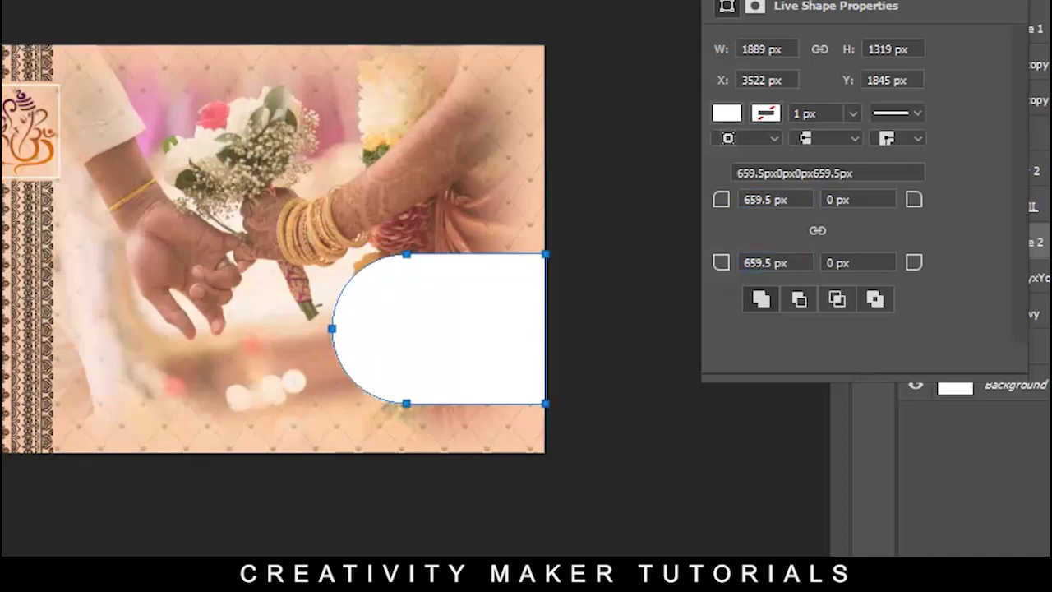
# Step: Fill the rounded shape with light peach and give it a 20 px white outline
pyautogui.hotkey('ctrl', 't')
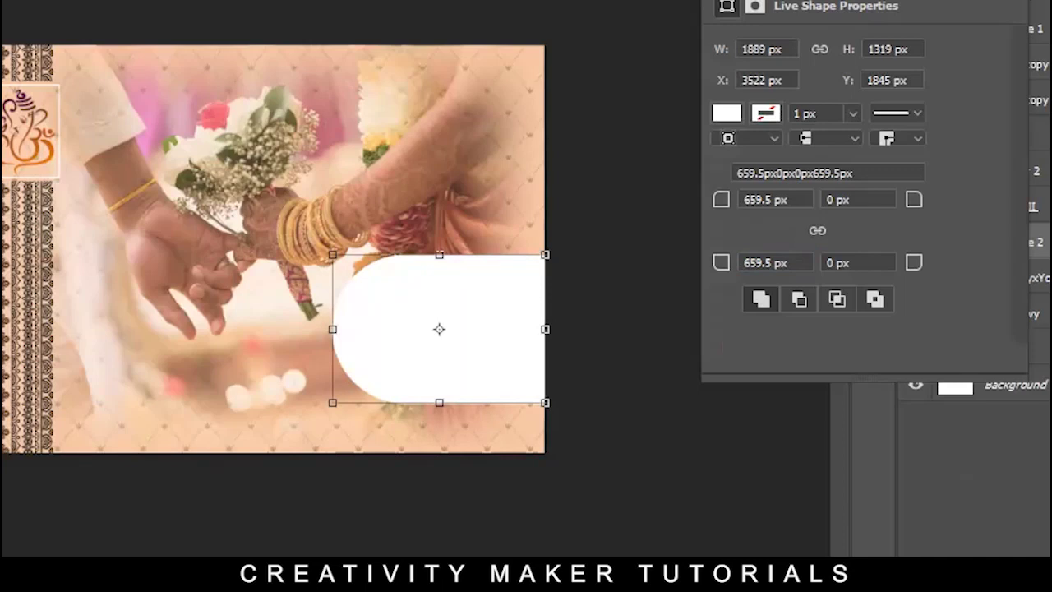
pyautogui.click(727, 114)
pyautogui.click(938, 301)
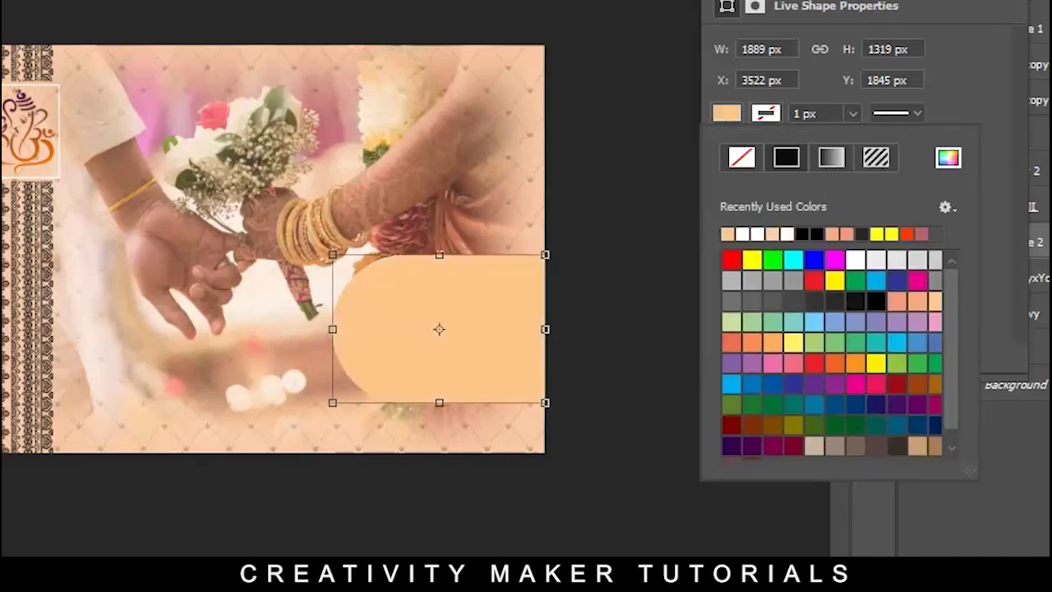
pyautogui.click(917, 301)
pyautogui.click(937, 301)
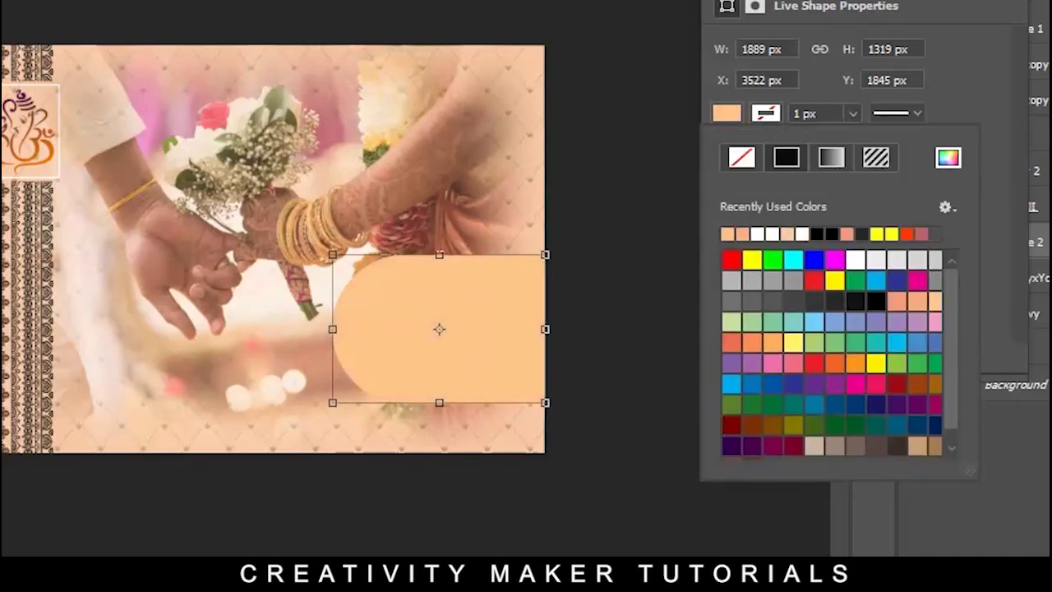
pyautogui.press('Return')
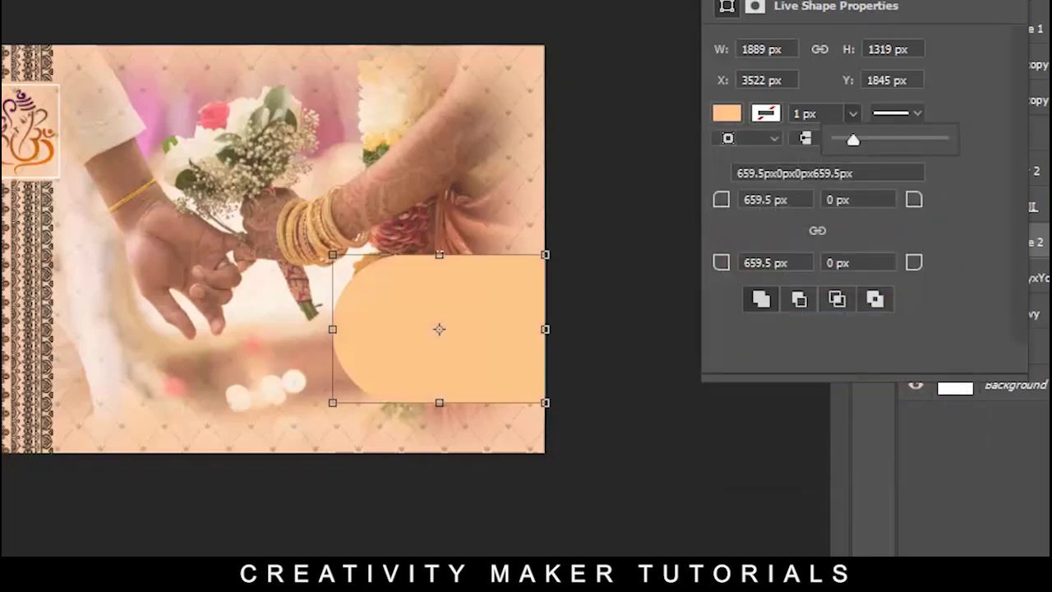
pyautogui.click(806, 113)
pyautogui.write('20')
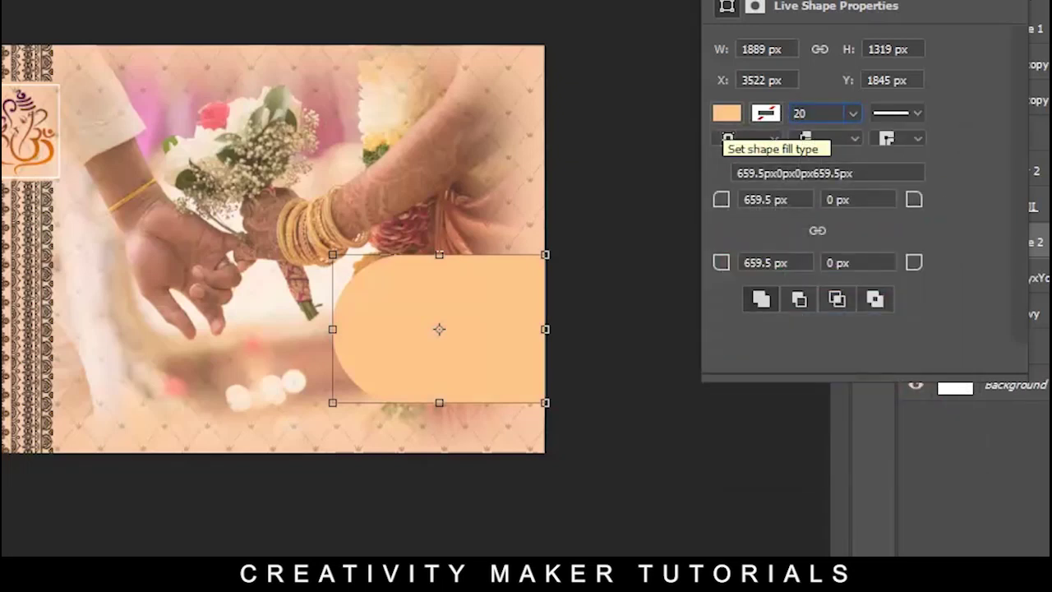
pyautogui.click(726, 113)
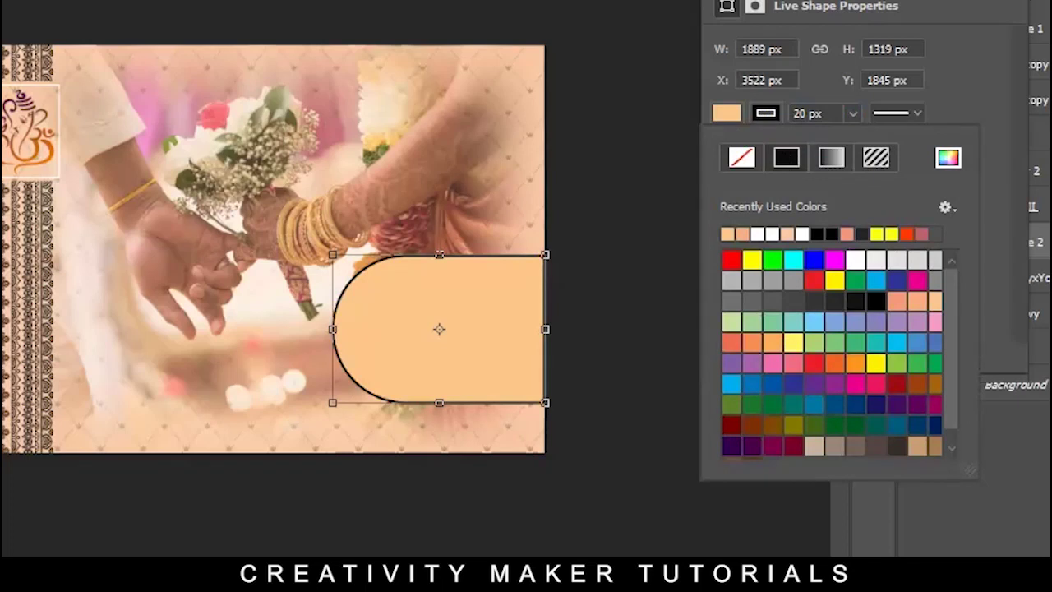
pyautogui.click(855, 260)
pyautogui.press('Return')
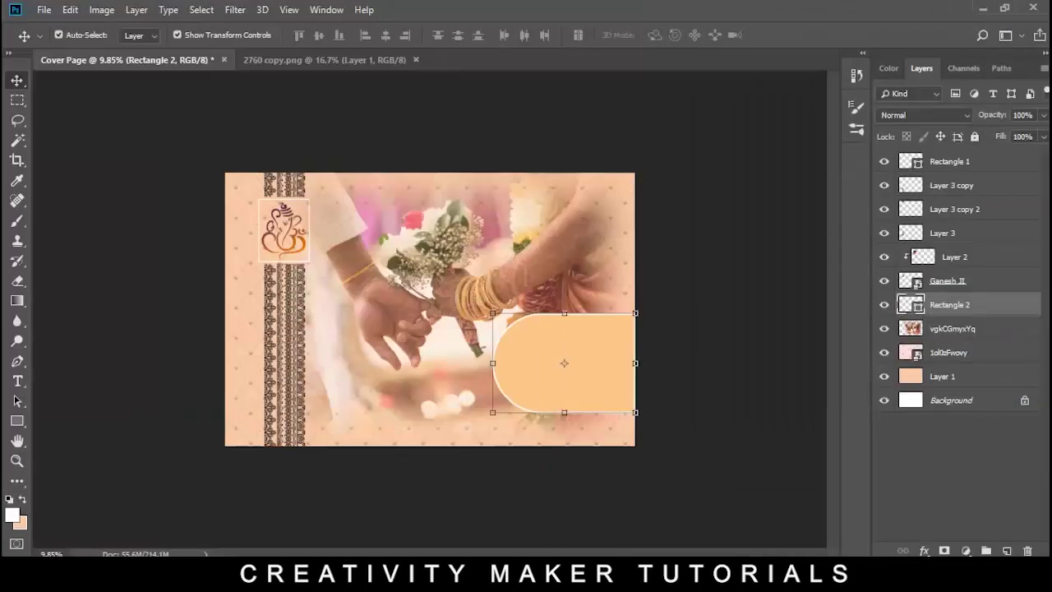
# Step: Thicken the rounded shape's white outline to 30 px
pyautogui.scroll(2, 510, 362)
pyautogui.scroll(2, 510, 362)
pyautogui.scroll(1, 509, 362)
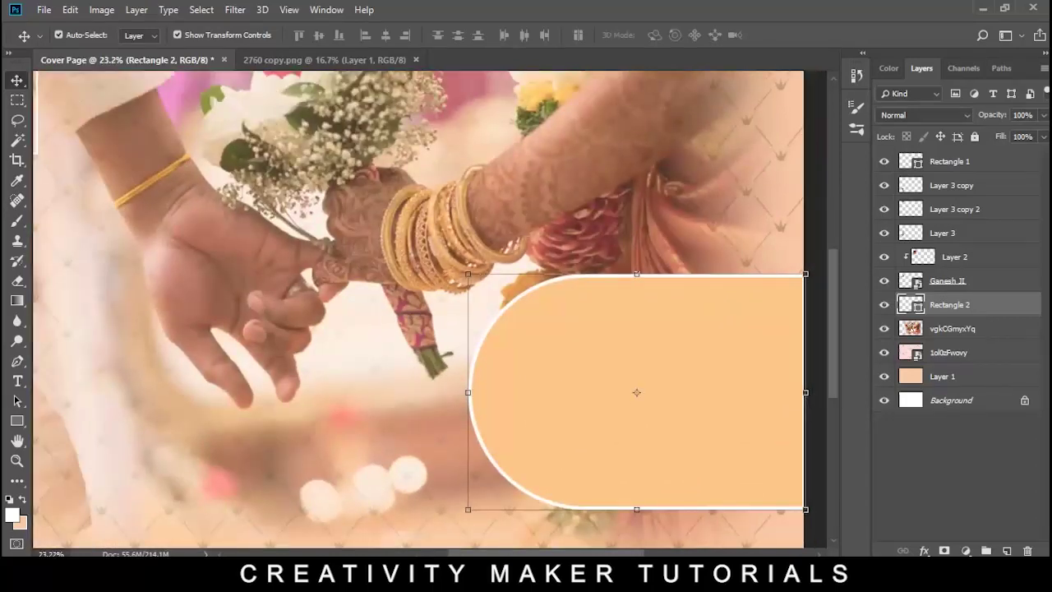
pyautogui.press('u')
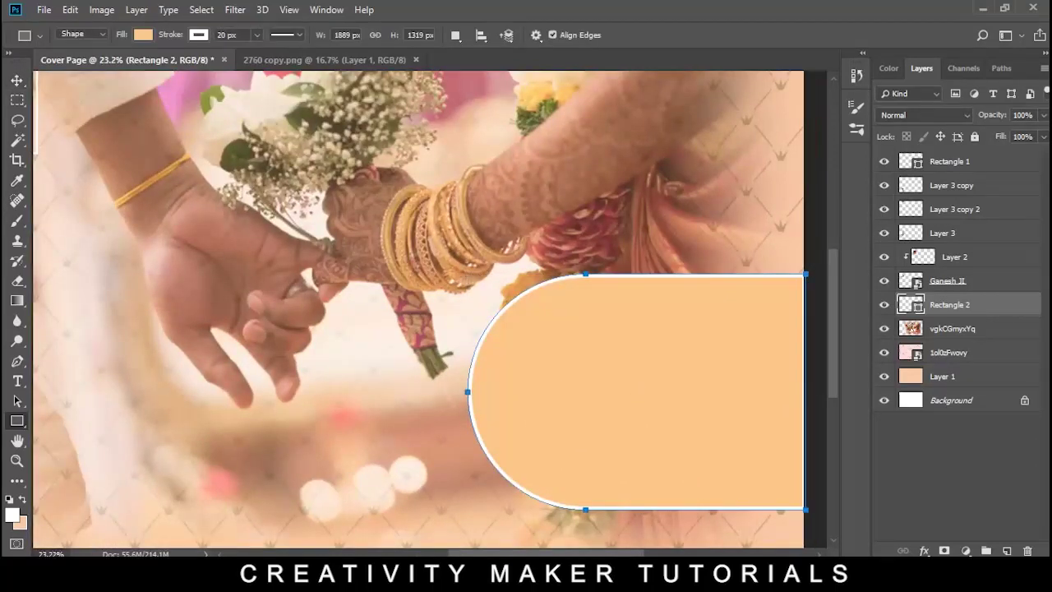
pyautogui.write('3')
pyautogui.press('Return')
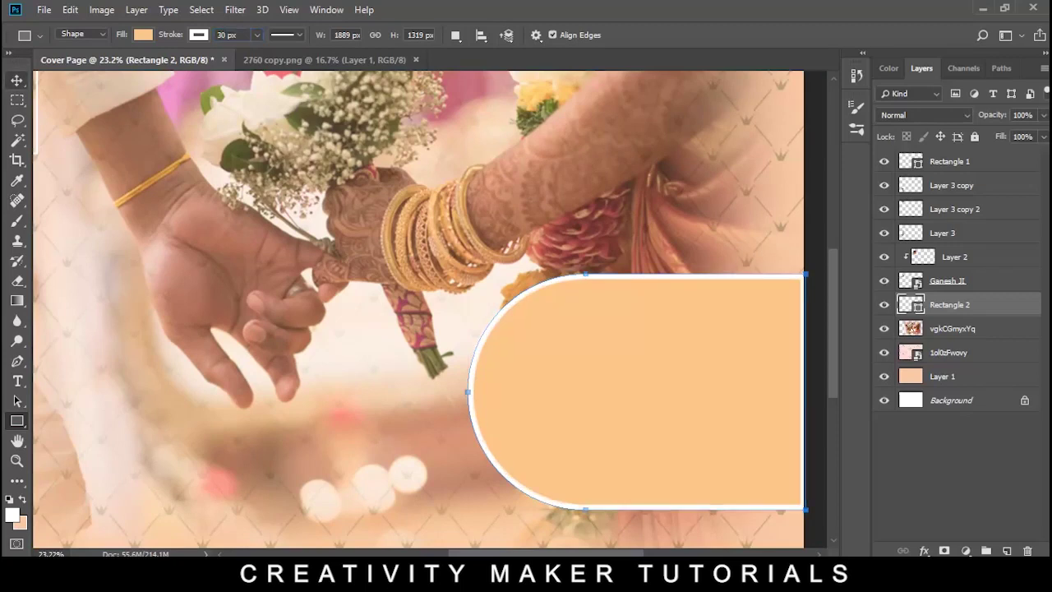
# Step: Shorten the shape, shift it right, then place photo 1970931 onto the cover
pyautogui.press('v')
pyautogui.keyDown('alt'); pyautogui.scroll(-2, 617, 381); pyautogui.keyUp('alt')
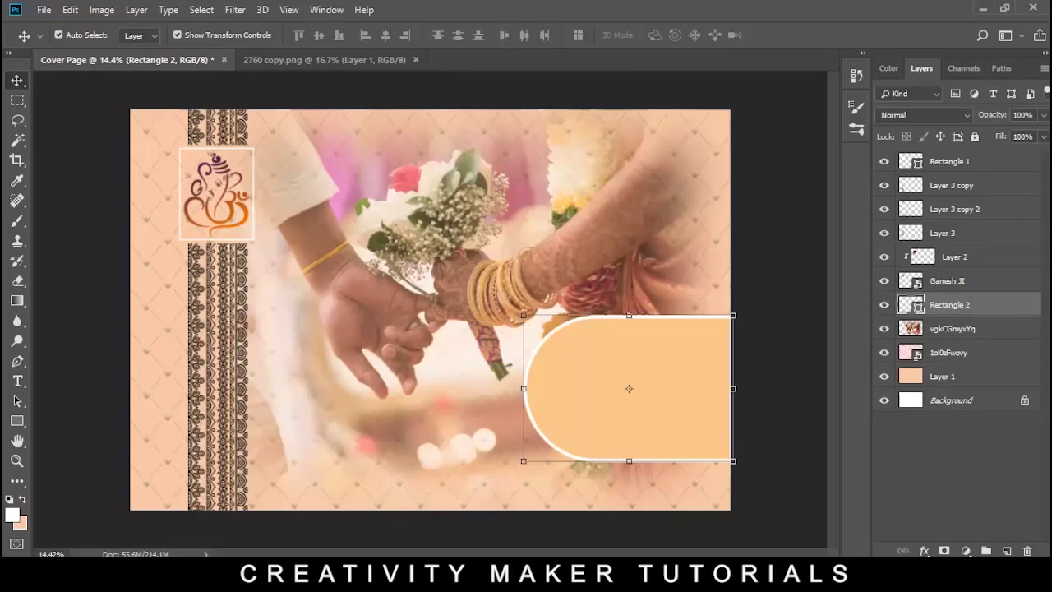
pyautogui.hotkey('shift', 'Right')
pyautogui.hotkey('shift', 'Right')
pyautogui.hotkey('shift', 'Right')
pyautogui.hotkey('shift', 'Right')
pyautogui.hotkey('shift', 'Right')
pyautogui.hotkey('shift', 'Right')
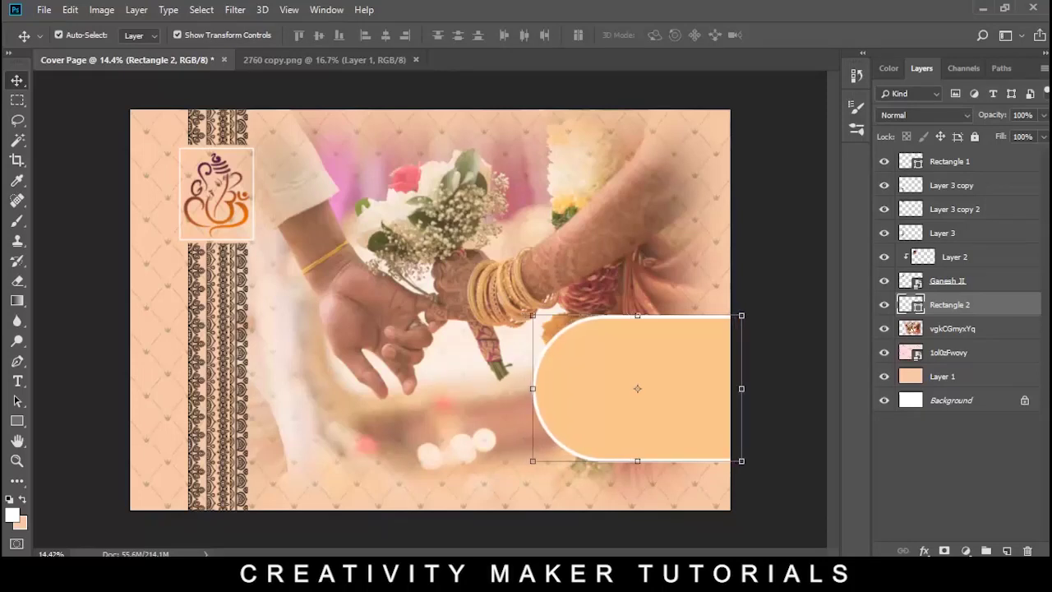
pyautogui.moveTo(637, 461); pyautogui.dragTo(637, 448)
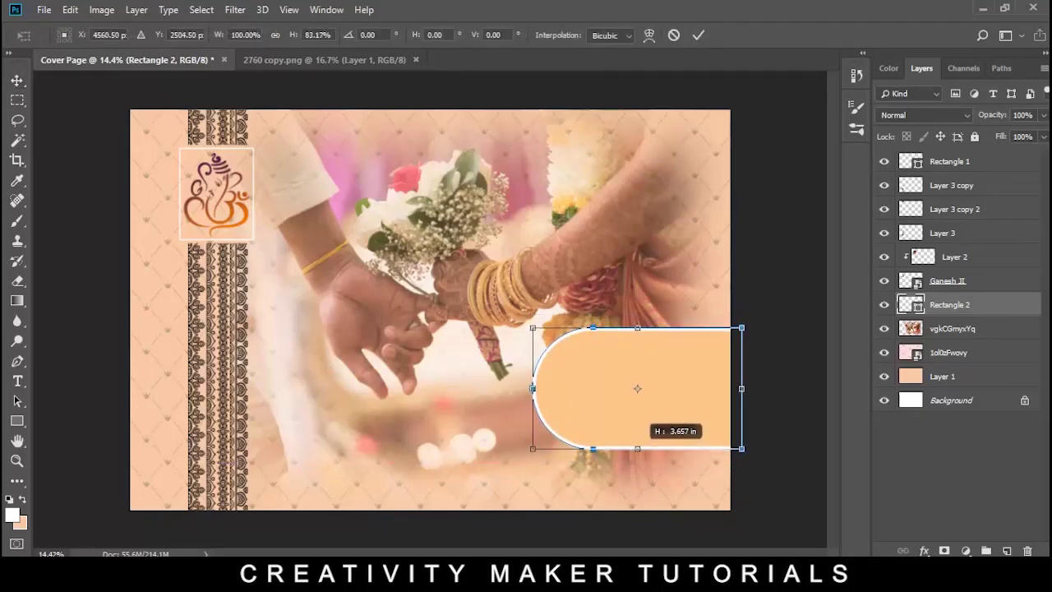
pyautogui.moveTo(641, 388); pyautogui.dragTo(664, 402)
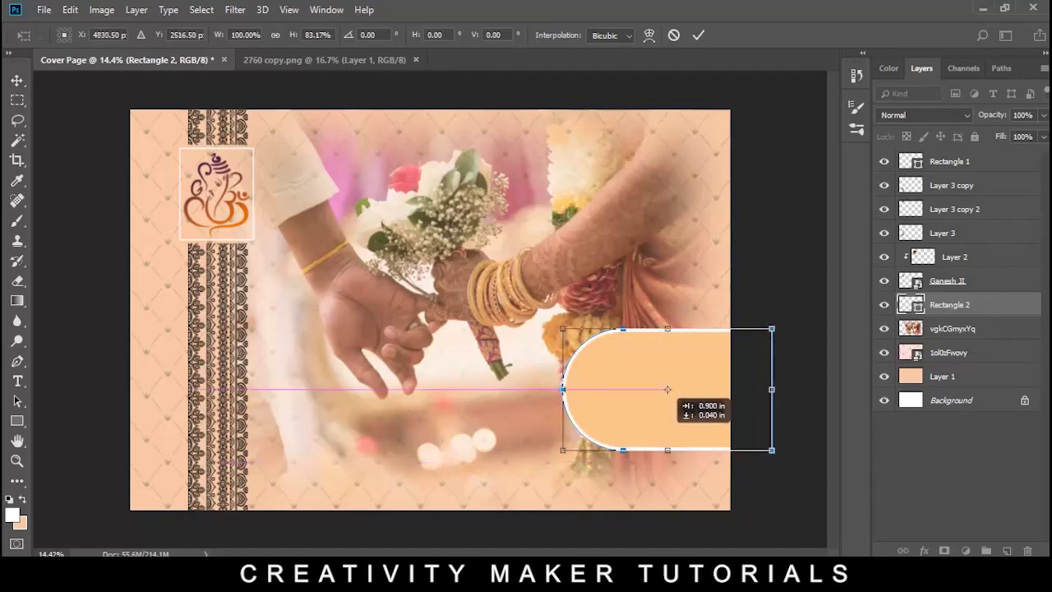
pyautogui.moveTo(660, 401); pyautogui.dragTo(663, 389)
pyautogui.press('Return')
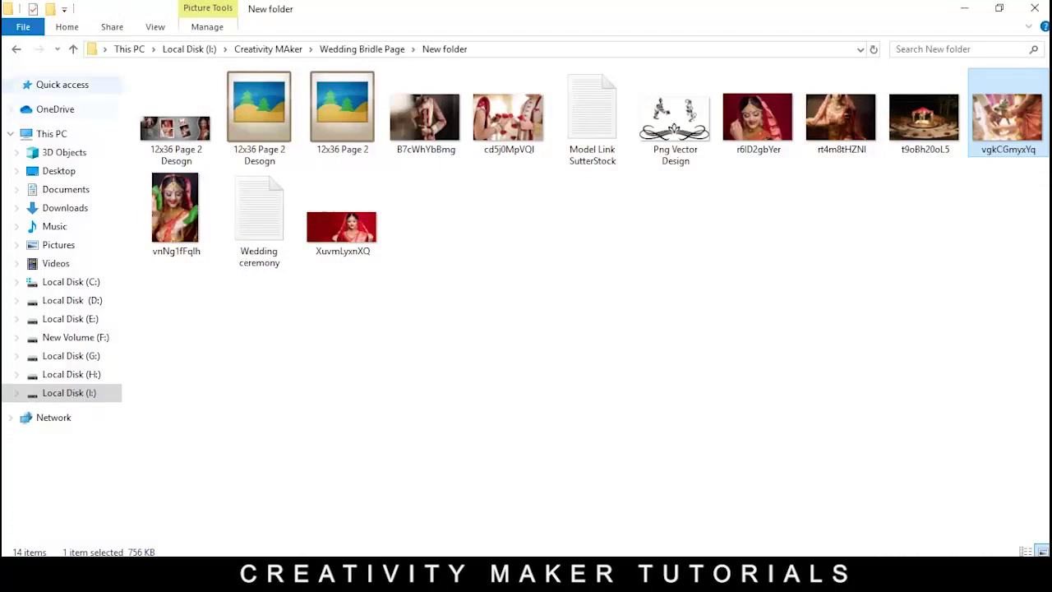
pyautogui.hotkey('alt', 'Left')
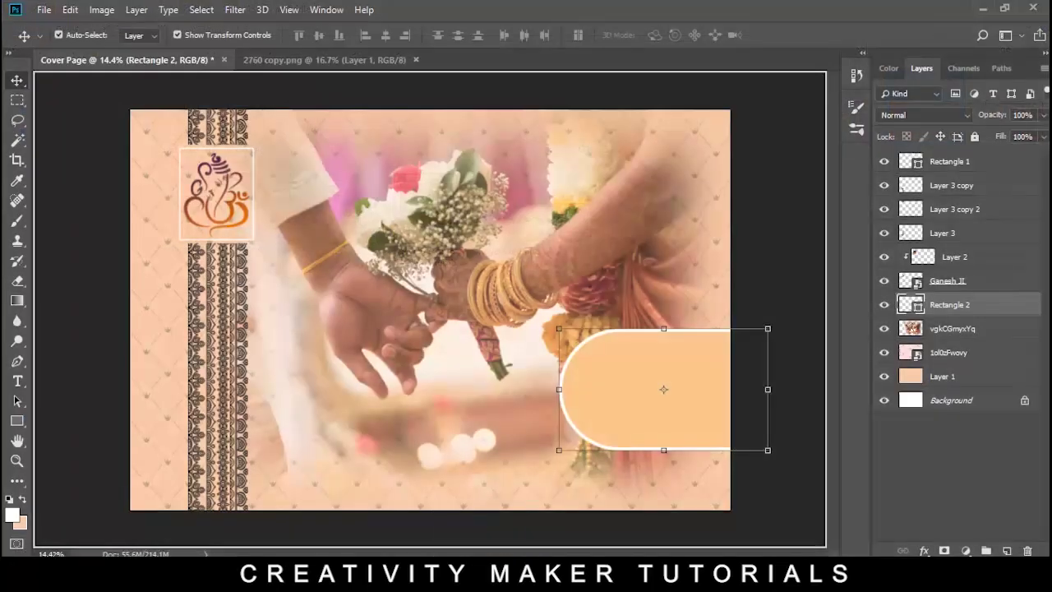
pyautogui.moveTo(925, 115); pyautogui.dragTo(430, 309)
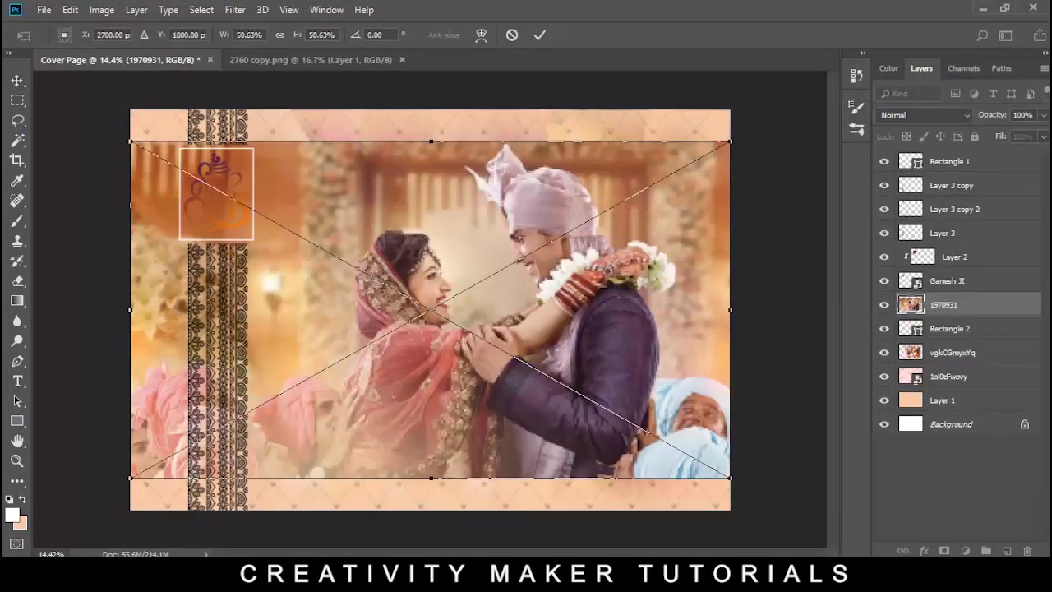
# Step: Scale photo 1970931 over the rounded shape and clip it to Rectangle 2
pyautogui.moveTo(730, 478); pyautogui.dragTo(587, 376)
pyautogui.moveTo(444, 313); pyautogui.dragTo(633, 387)
pyautogui.moveTo(761, 383); pyautogui.dragTo(733, 383)
pyautogui.scroll(2, 732, 383)
pyautogui.moveTo(499, 306)
pyautogui.mouseDown()
pyautogui.moveTo(511, 372)
pyautogui.moveTo(509, 334)
pyautogui.mouseUp()
pyautogui.press('Return')
pyautogui.click(459, 358)
pyautogui.click(954, 305)
pyautogui.rightClick(957, 305)
pyautogui.click(847, 268)
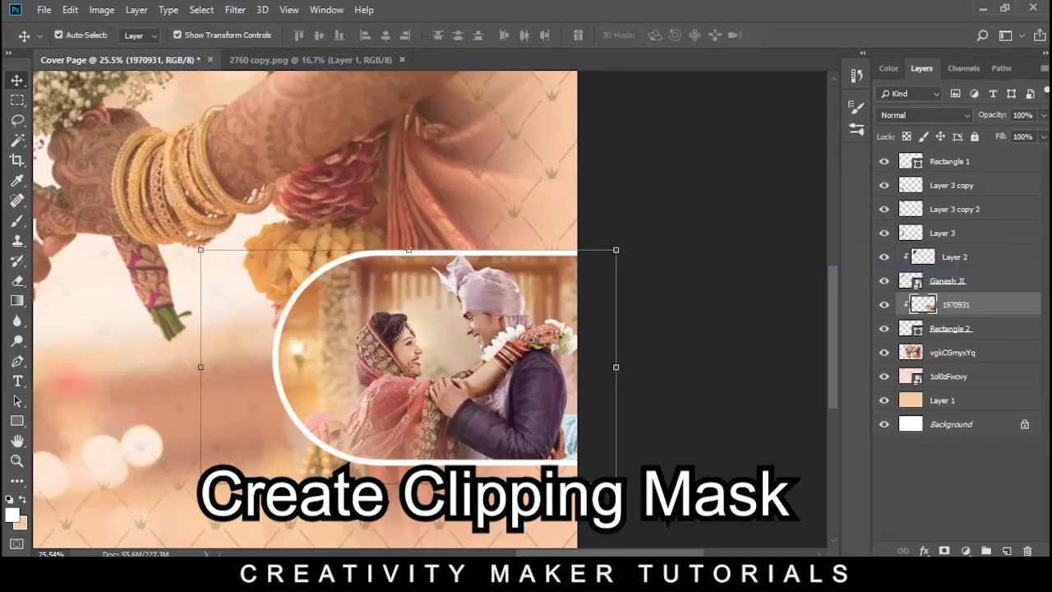
pyautogui.moveTo(506, 300); pyautogui.dragTo(488, 295)
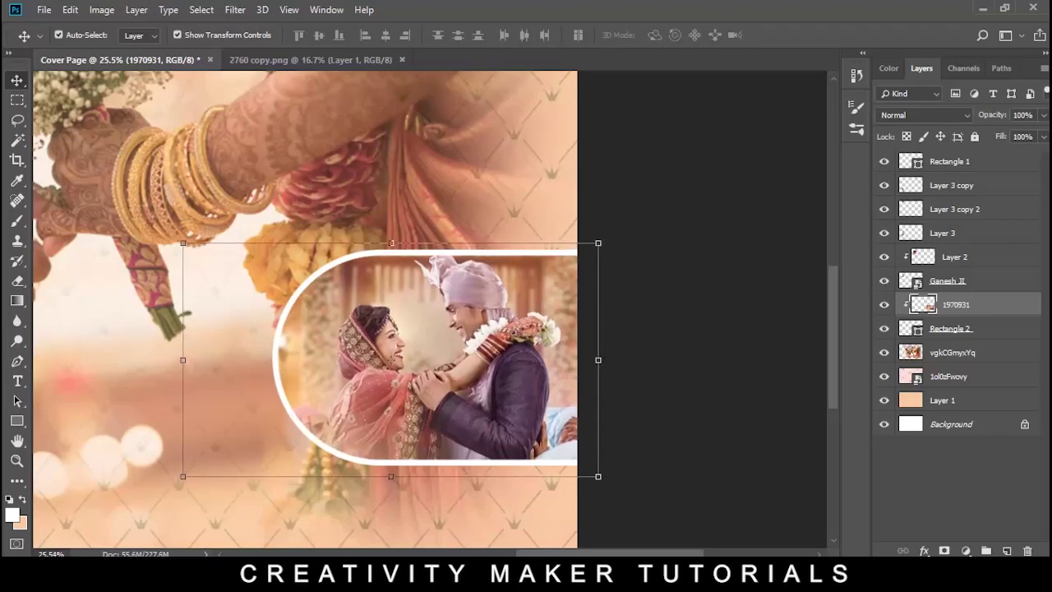
# Step: Fade the photo's left edges by deleting through a 250 px feathered selection
pyautogui.press('m')
pyautogui.moveTo(291, 256); pyautogui.dragTo(574, 428)
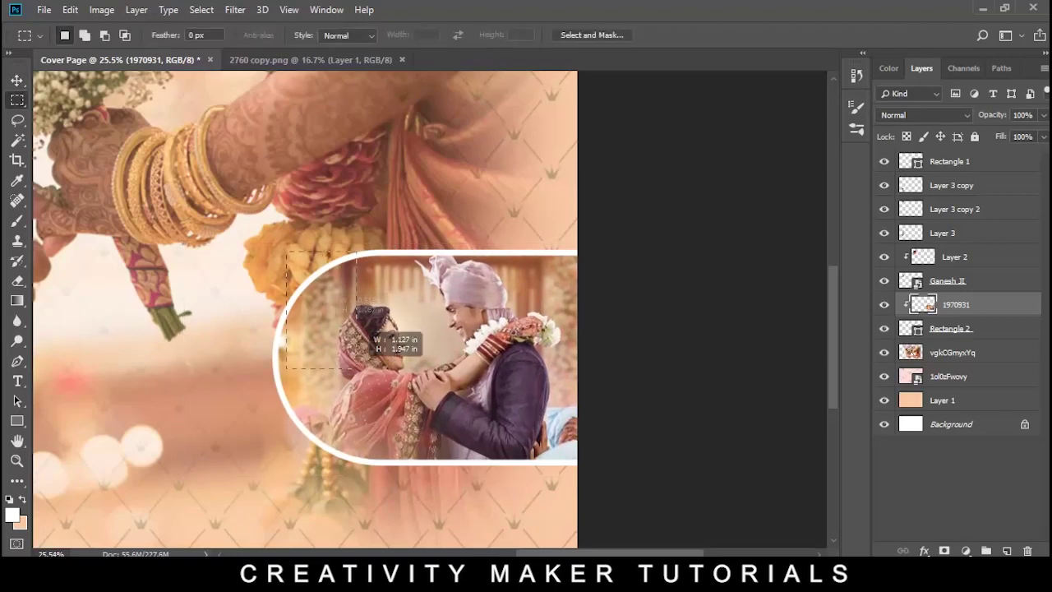
pyautogui.hotkey('shift', 'F6')
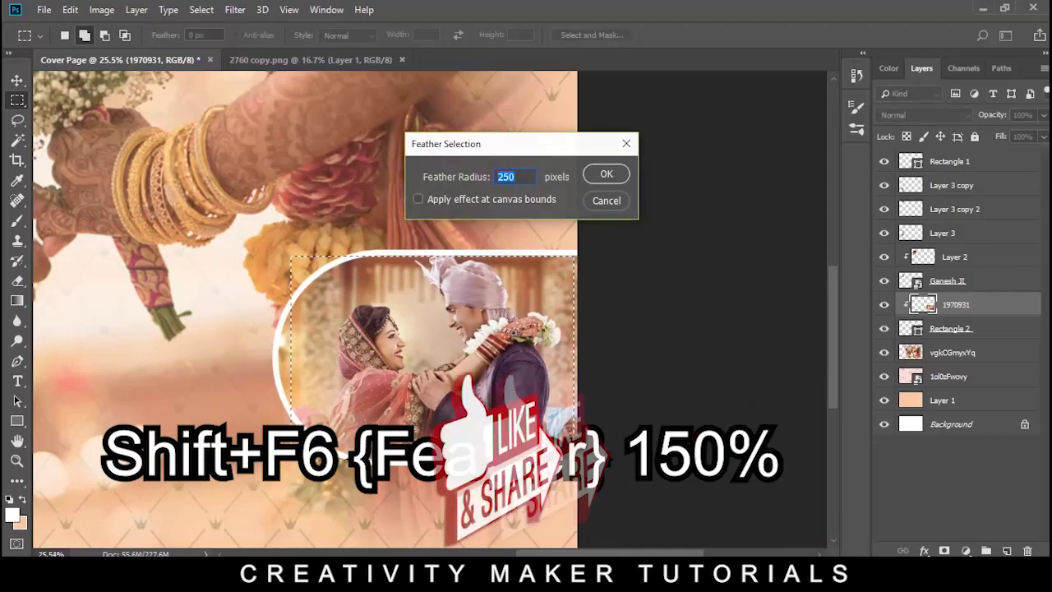
pyautogui.press('Return')
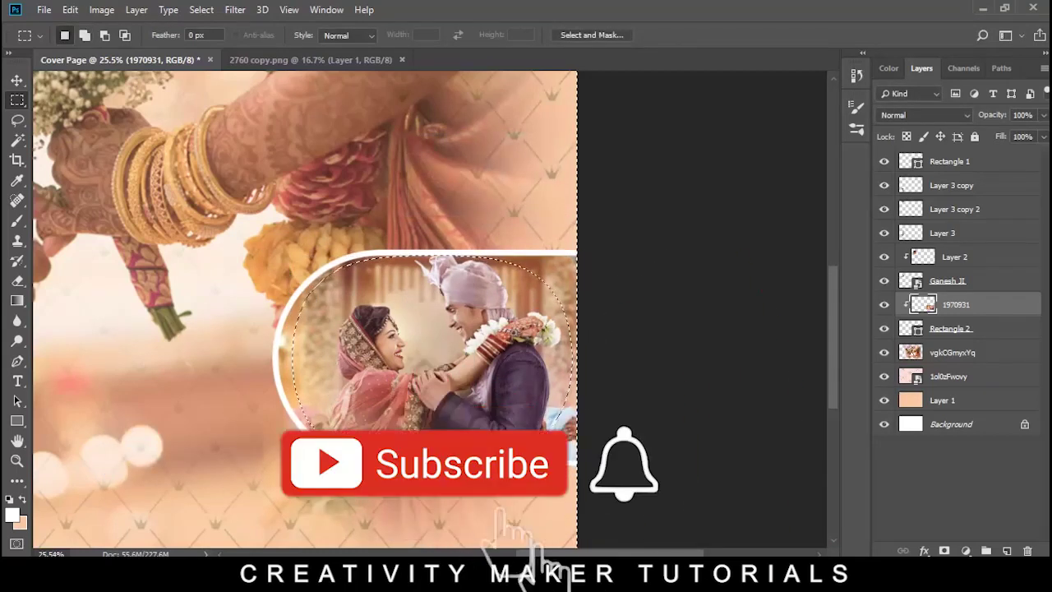
pyautogui.press('Delete')
pyautogui.hotkey('ctrl', 'd')
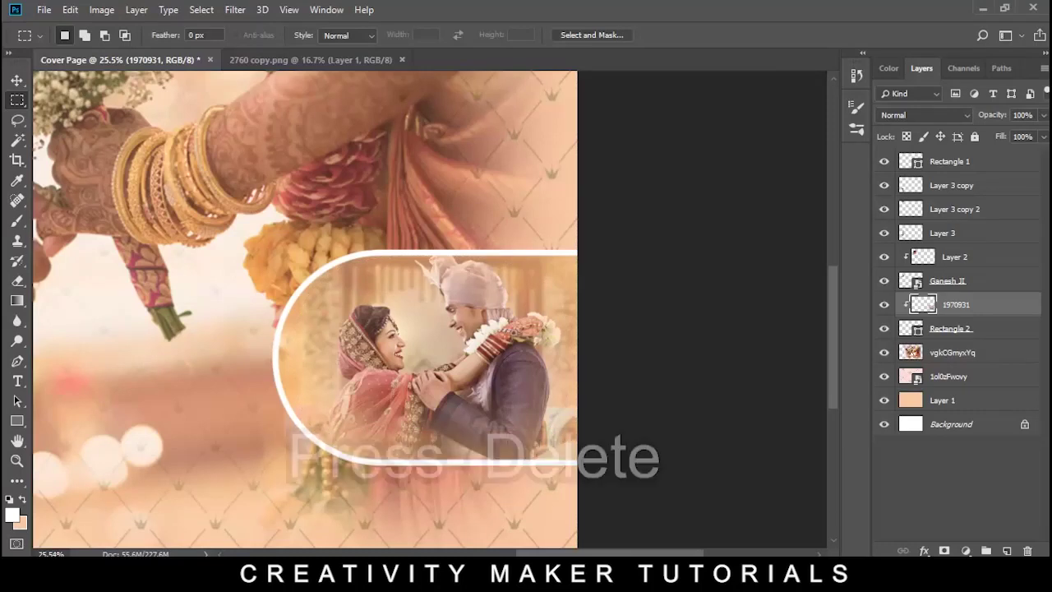
pyautogui.click(966, 551)
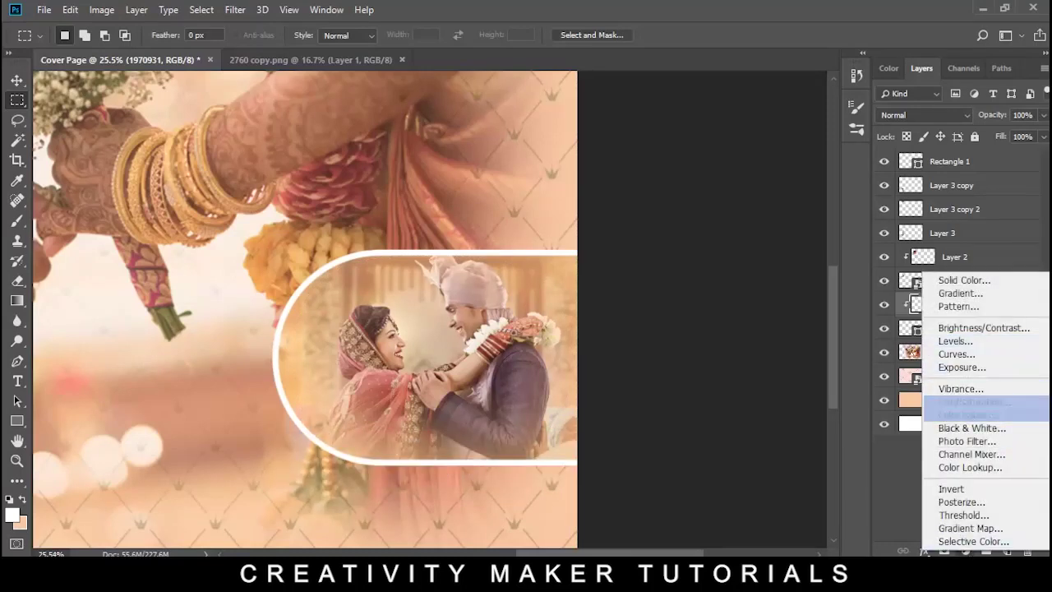
# Step: Add a clipped Black & White adjustment to the photo with a dfe0e8 grey-blue tint
pyautogui.click(973, 427)
pyautogui.click(843, 383)
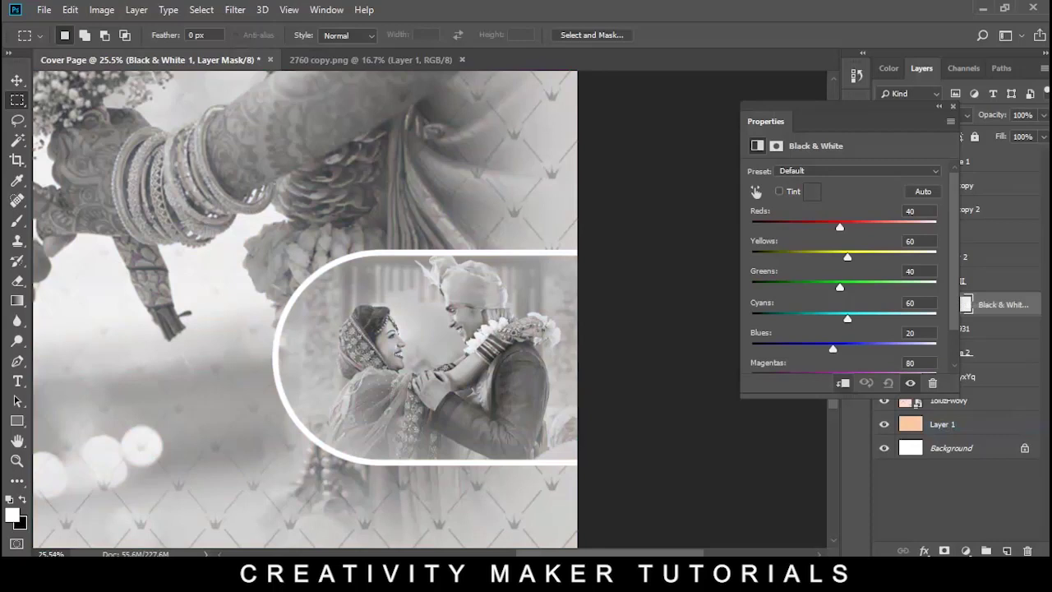
pyautogui.click(812, 191)
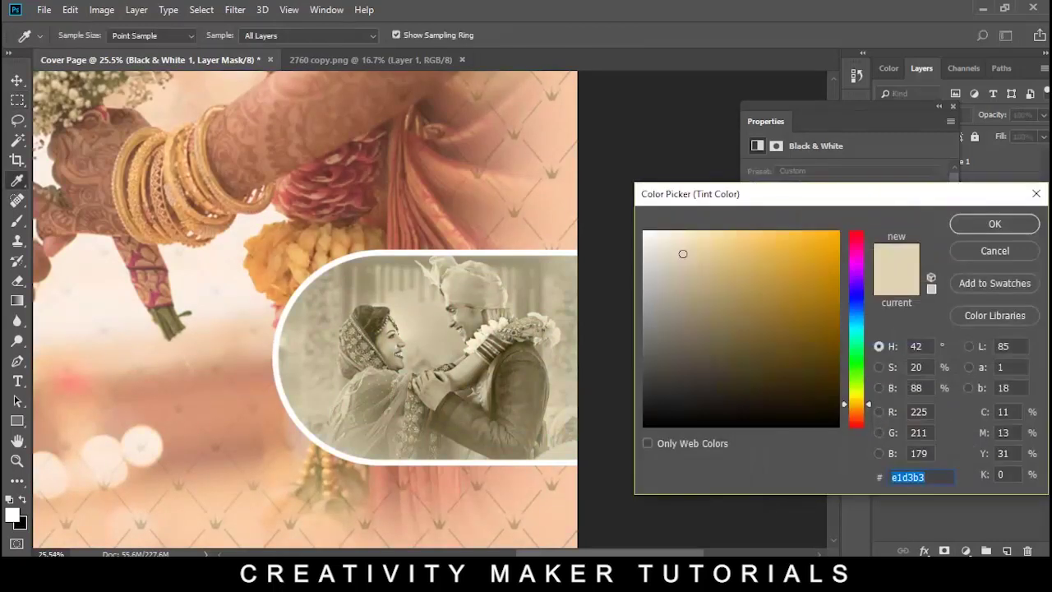
pyautogui.moveTo(856, 405); pyautogui.dragTo(857, 289)
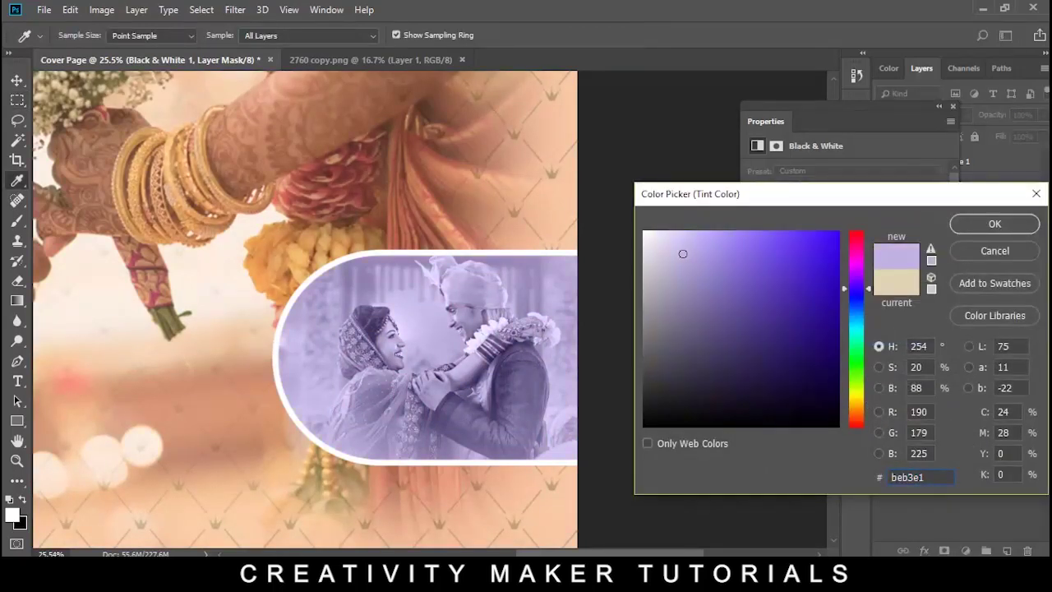
pyautogui.write('dfe0e8')
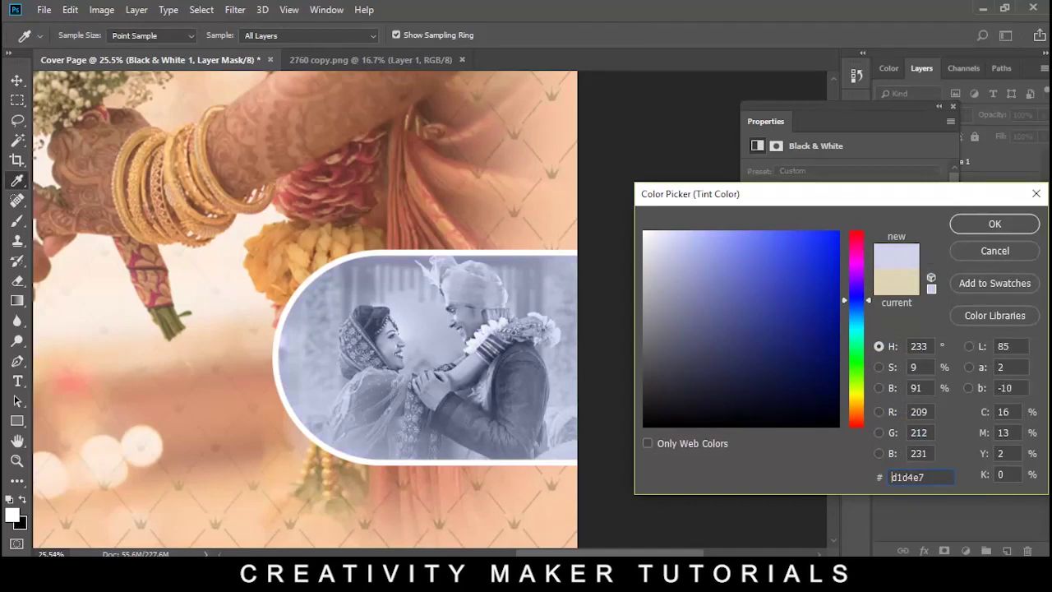
pyautogui.press('Return')
# Step: Adjust the Black & White Reds slider to rebalance the grey tones, then fit the cover in view
pyautogui.press('m')
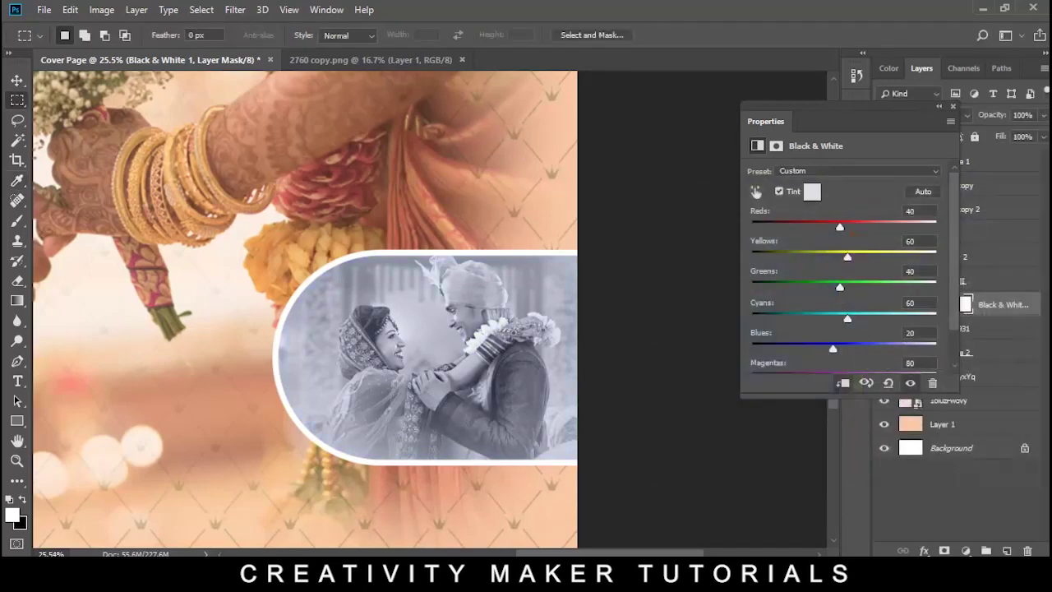
pyautogui.moveTo(840, 226)
pyautogui.mouseDown()
pyautogui.moveTo(829, 227)
pyautogui.moveTo(854, 257)
pyautogui.moveTo(871, 257)
pyautogui.moveTo(832, 287)
pyautogui.moveTo(851, 287)
pyautogui.mouseUp()
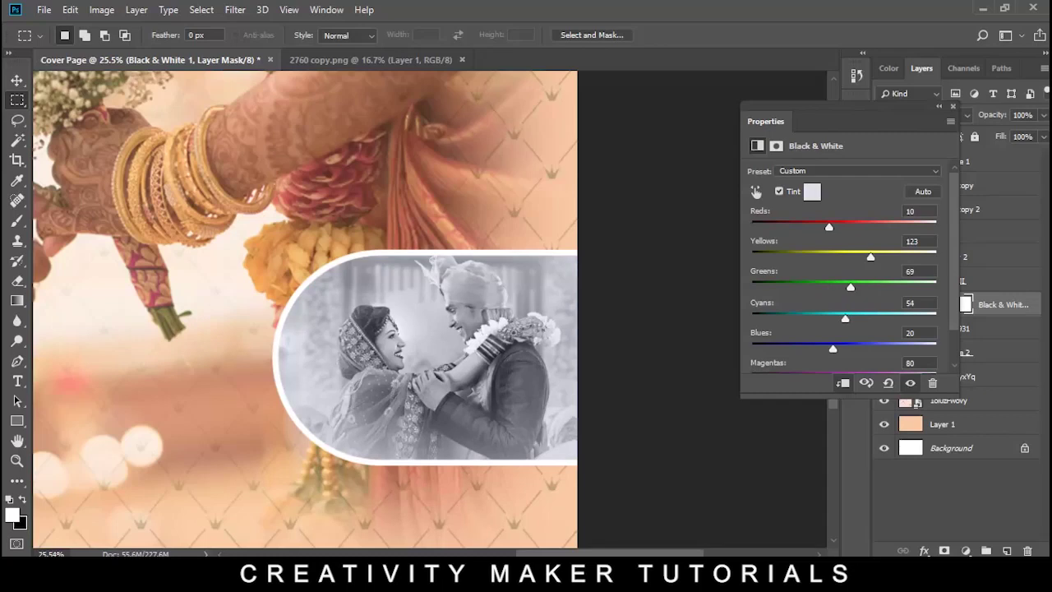
pyautogui.moveTo(827, 227); pyautogui.dragTo(833, 227)
pyautogui.press('v')
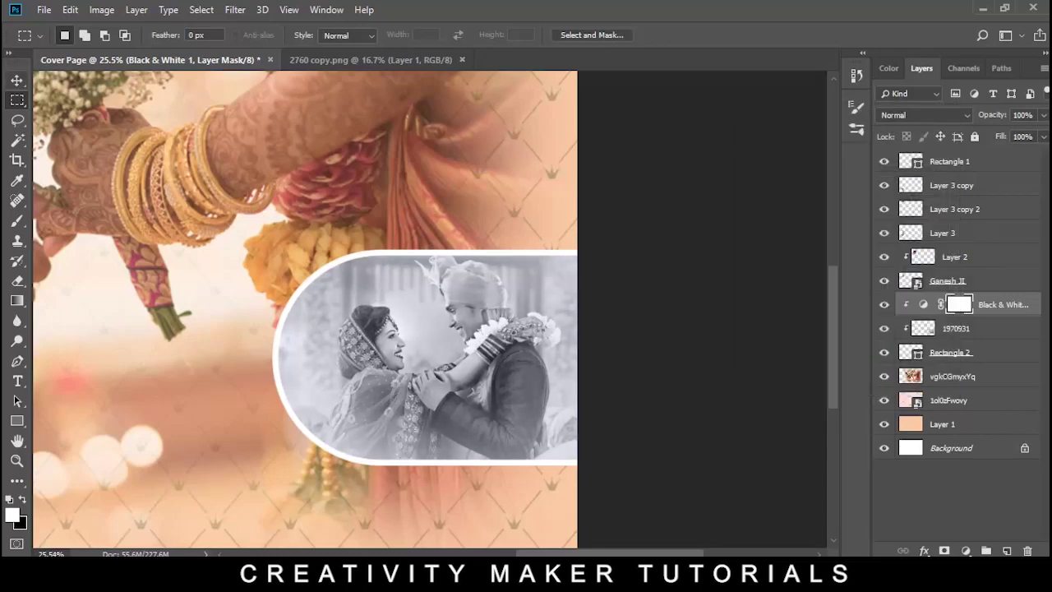
pyautogui.hotkey('ctrl', '0')
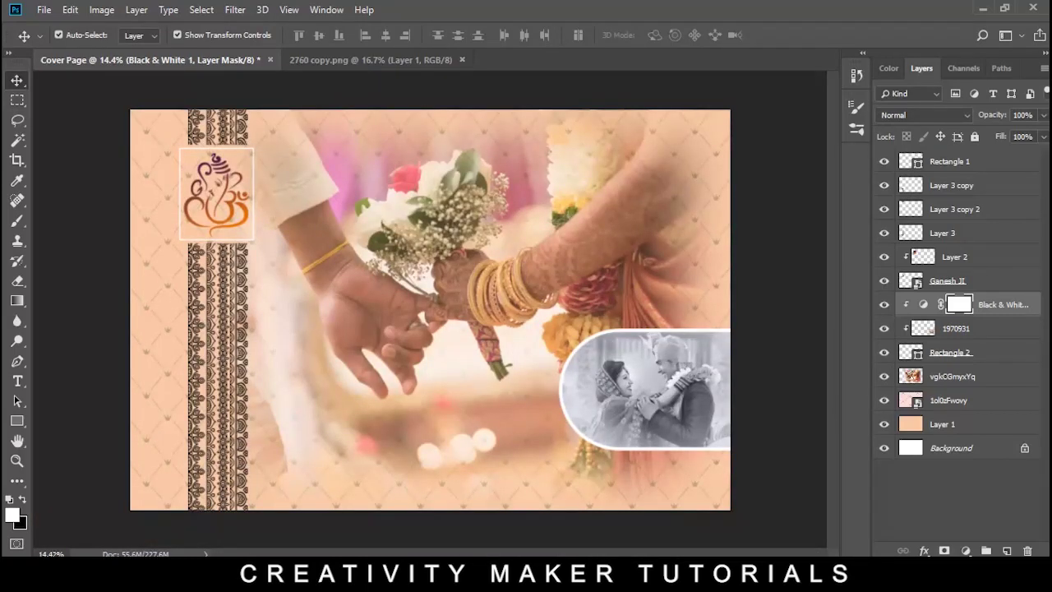
# Step: Add black 000000 'Happy' text below the hands and Alt-drag a copy beneath it
pyautogui.scroll(3, 430, 309)
pyautogui.scroll(-2, 430, 309)
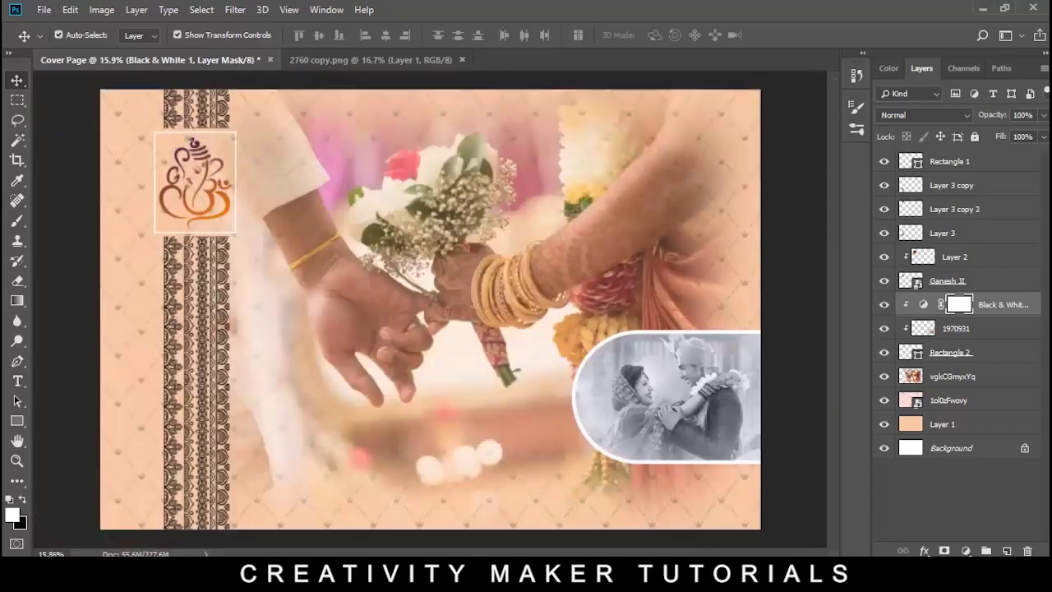
pyautogui.scroll(-2, 430, 309)
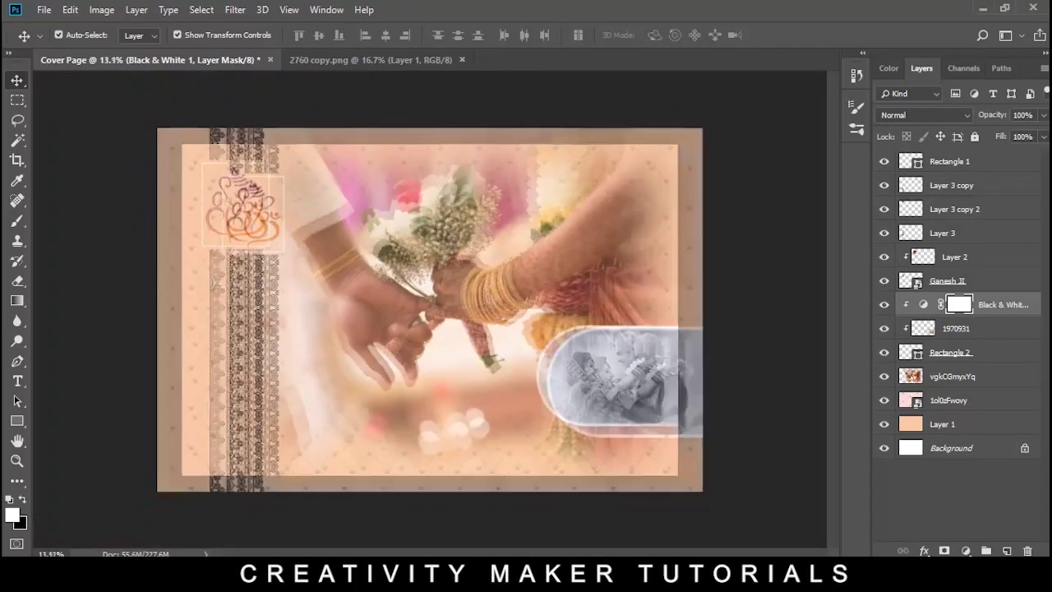
pyautogui.scroll(1, 286, 427)
pyautogui.press('t')
pyautogui.click(286, 429)
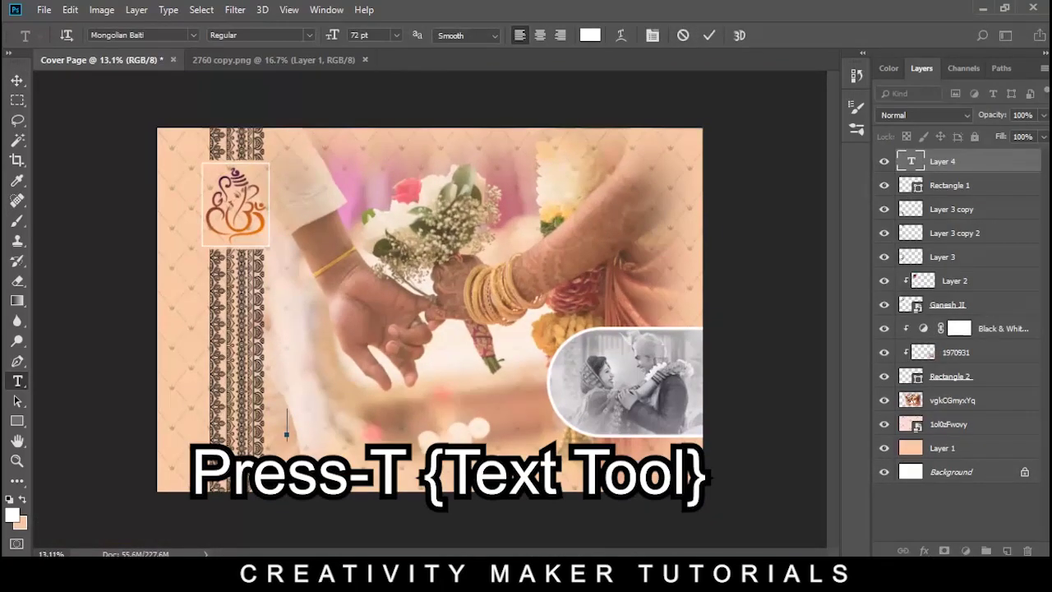
pyautogui.write('Happy')
pyautogui.hotkey('ctrl', 'a')
pyautogui.click(590, 35)
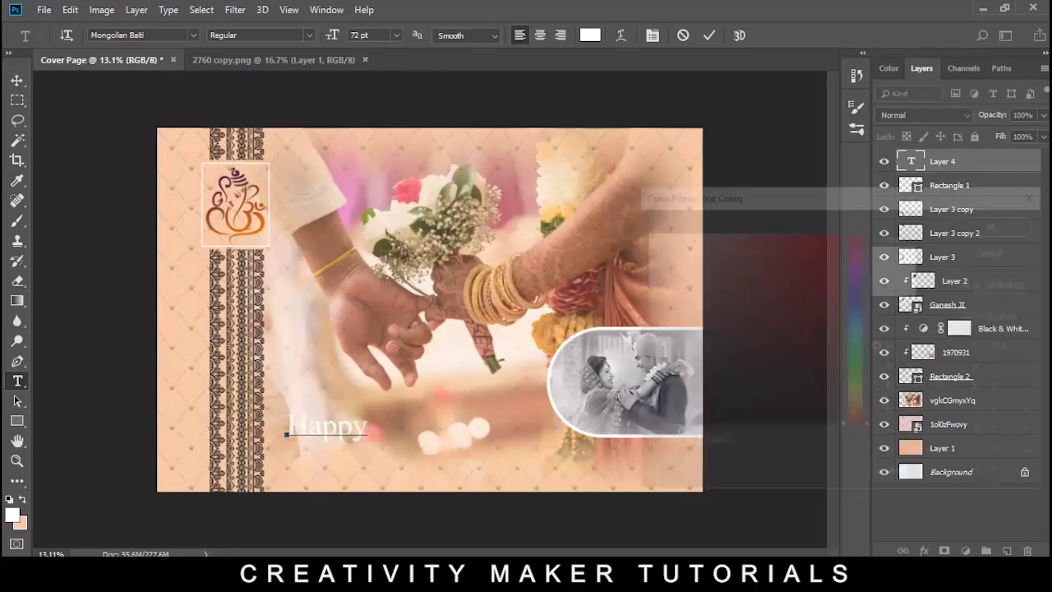
pyautogui.write('000000')
pyautogui.press('Return')
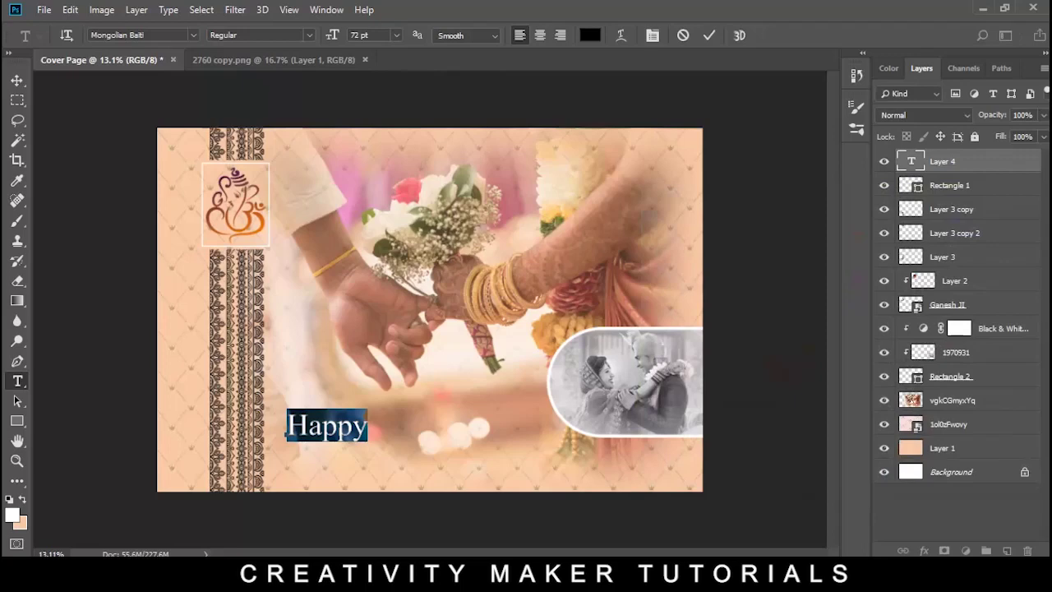
pyautogui.click(17, 79)
pyautogui.scroll(5, 307, 321)
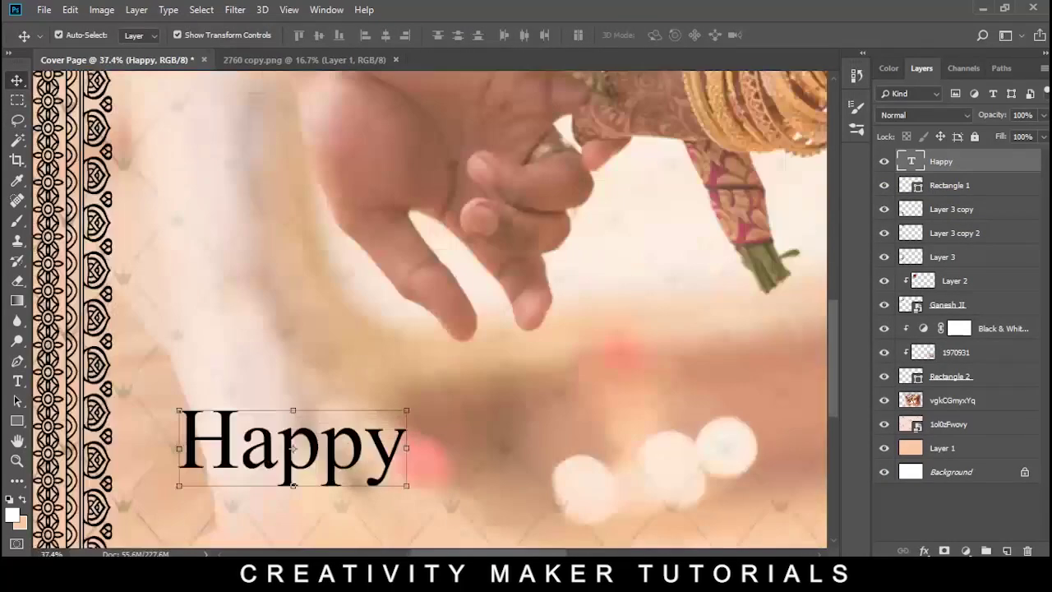
pyautogui.moveTo(307, 320); pyautogui.dragTo(321, 416)
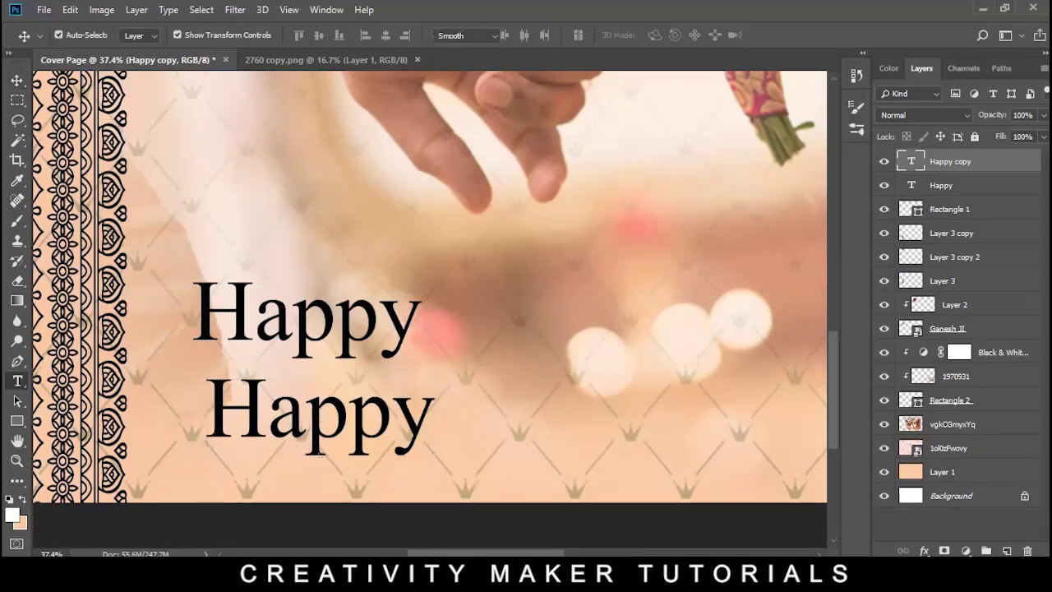
# Step: Retype the copied text as 'WEDDING'
pyautogui.doubleClick(321, 416)
pyautogui.write('We')
pyautogui.press('BackSpace')
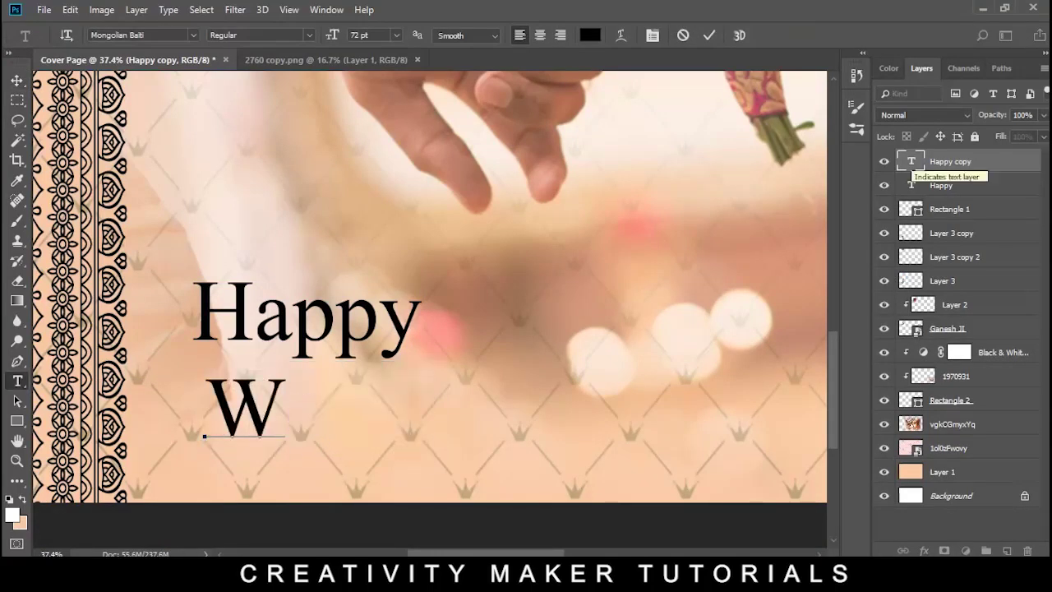
pyautogui.write('EDDING')
pyautogui.hotkey('ctrl', 'a')
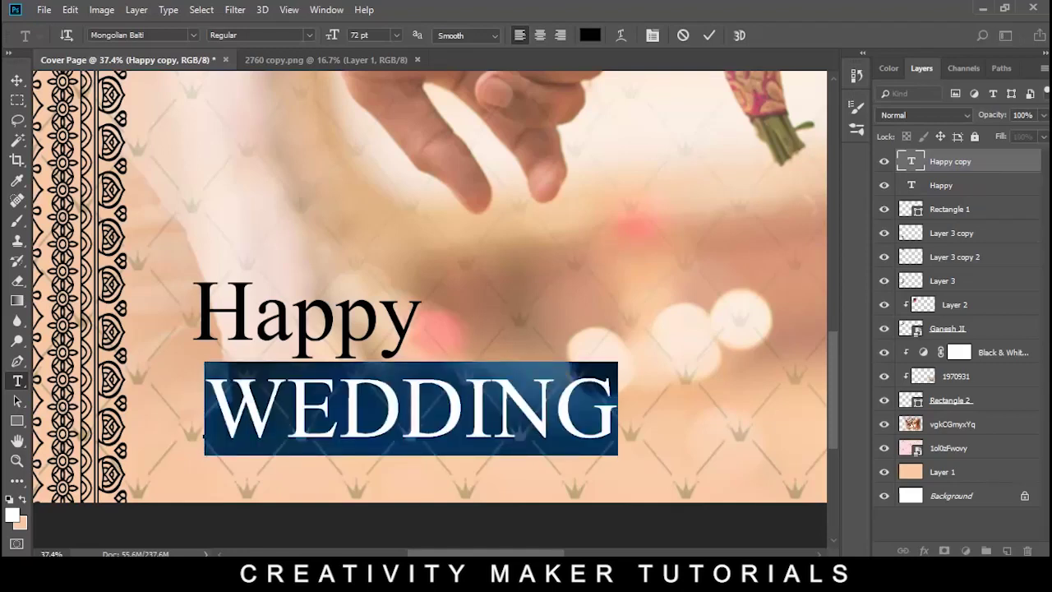
# Step: Set WEDDING in Arial Black and nudge it slightly left under Happy
pyautogui.click(193, 34)
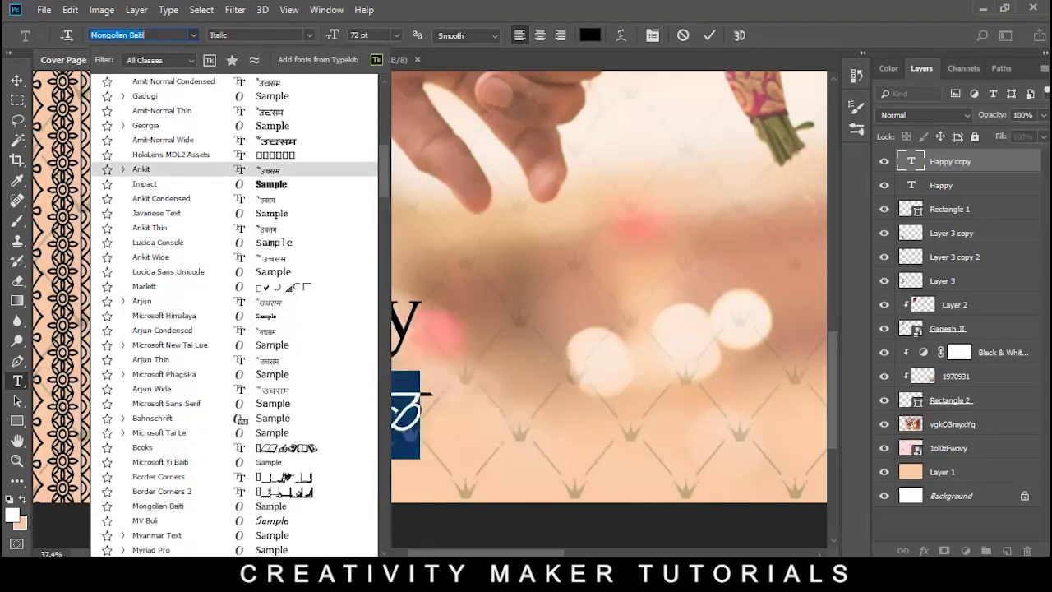
pyautogui.scroll(10, 165, 222)
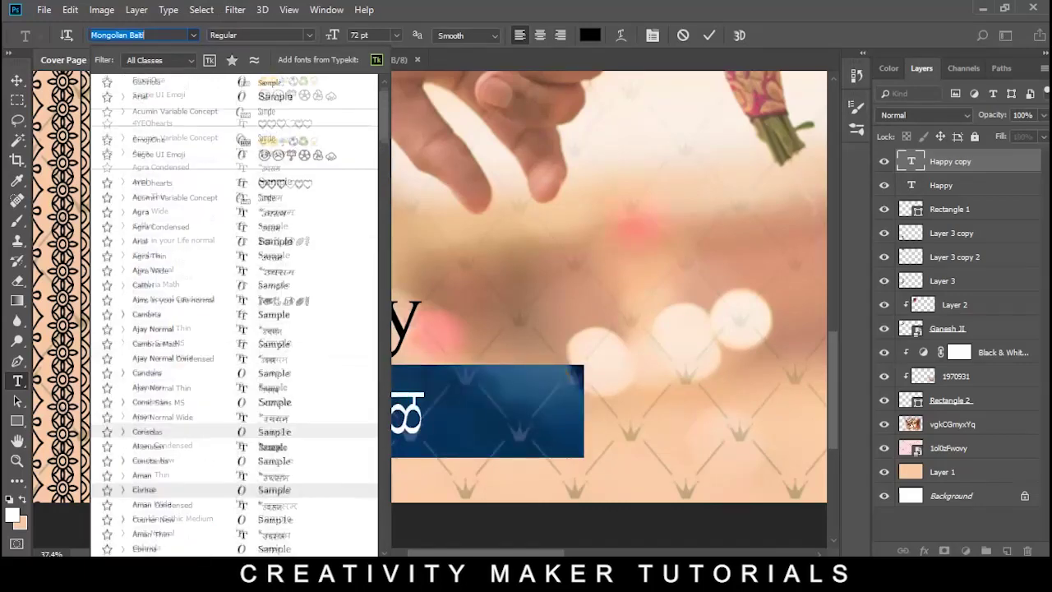
pyautogui.click(122, 217)
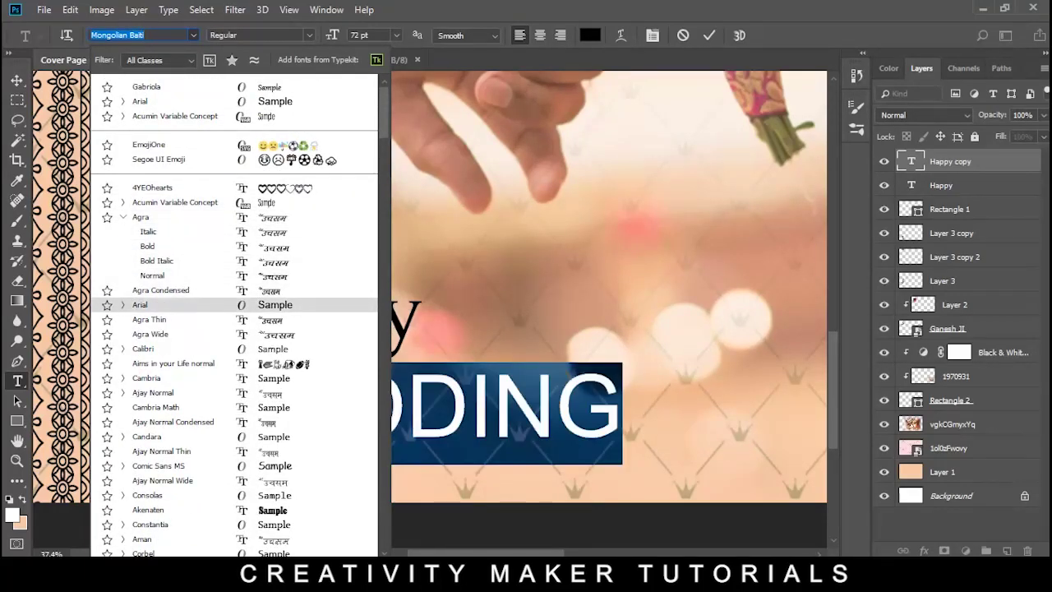
pyautogui.click(140, 304)
pyautogui.click(194, 35)
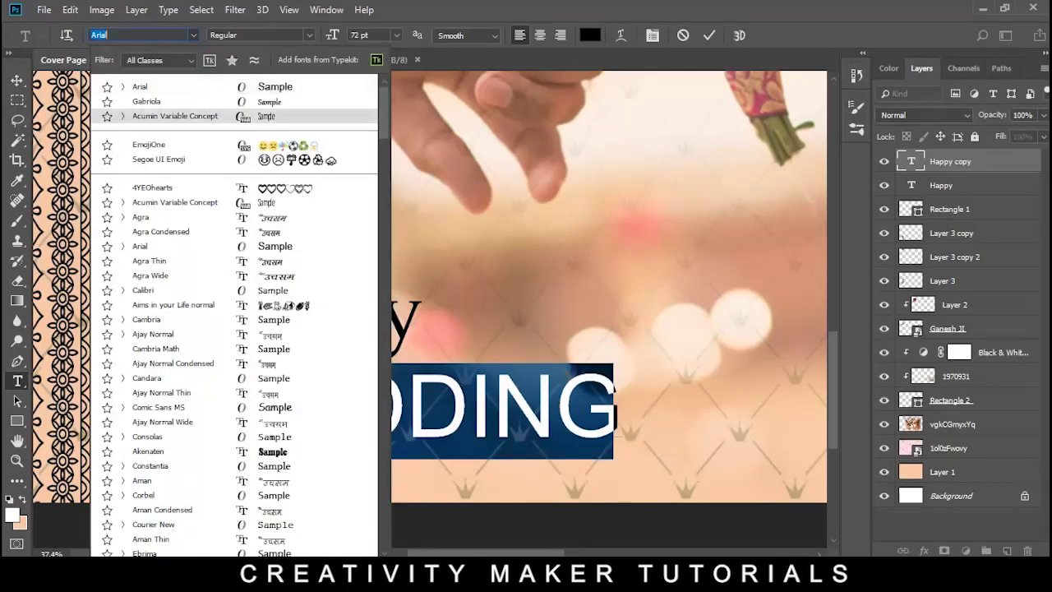
pyautogui.press('Escape')
pyautogui.click(259, 35)
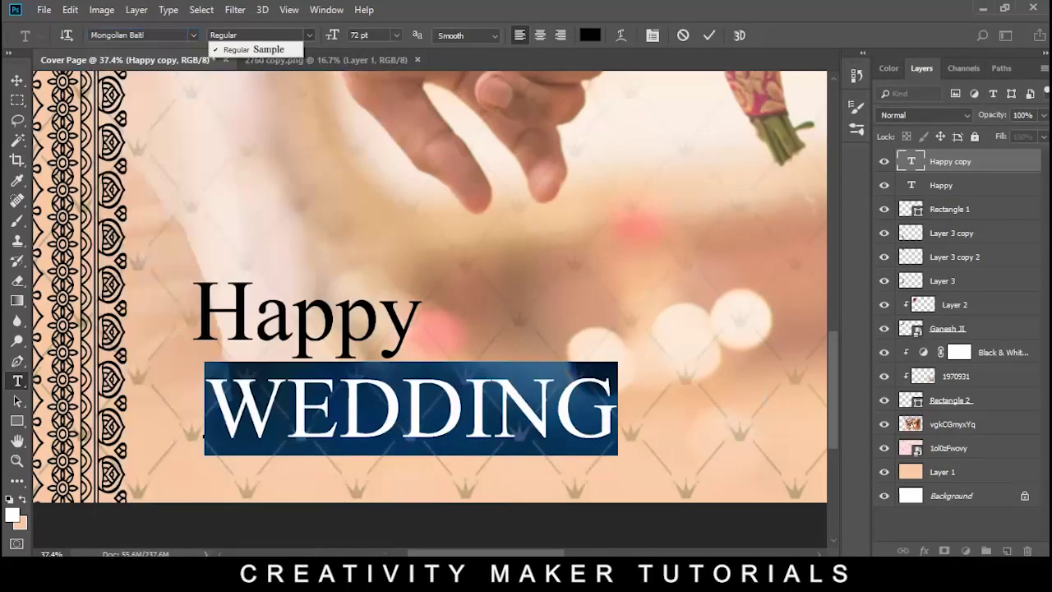
pyautogui.click(193, 34)
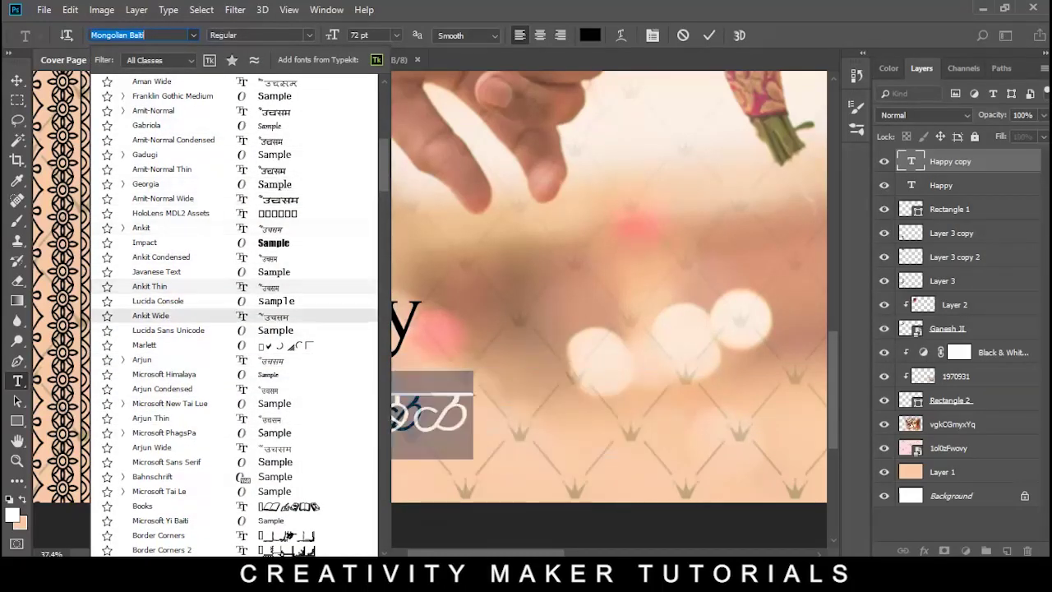
pyautogui.scroll(3, 239, 345)
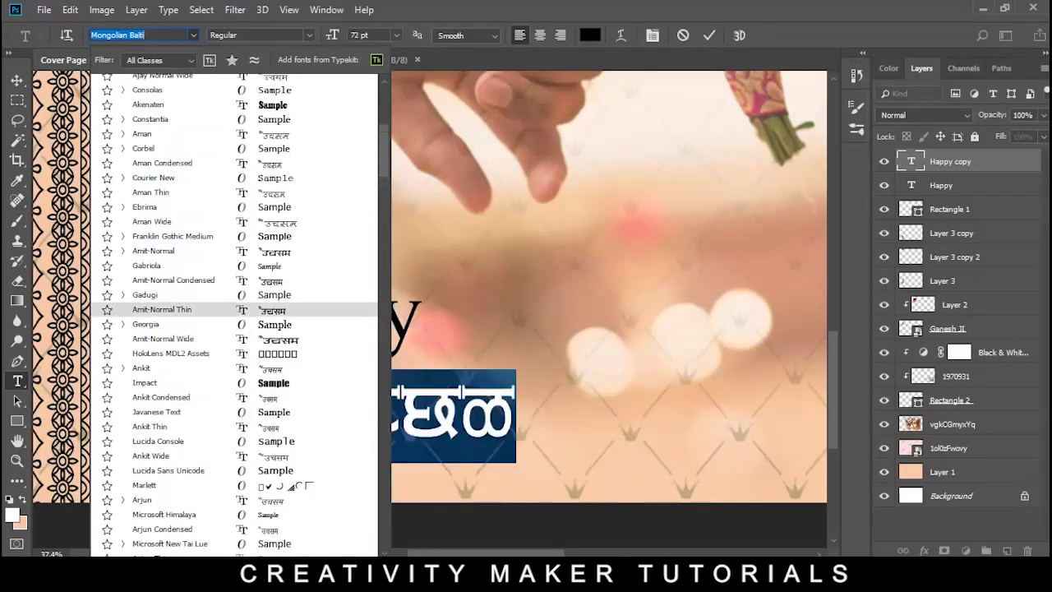
pyautogui.scroll(3, 239, 324)
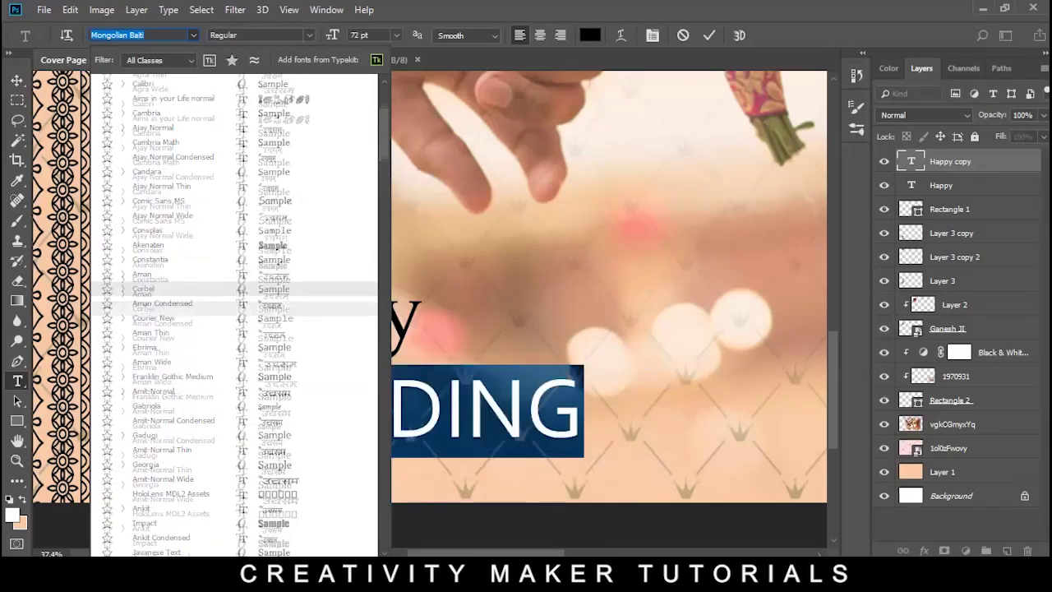
pyautogui.scroll(3, 238, 292)
pyautogui.click(123, 139)
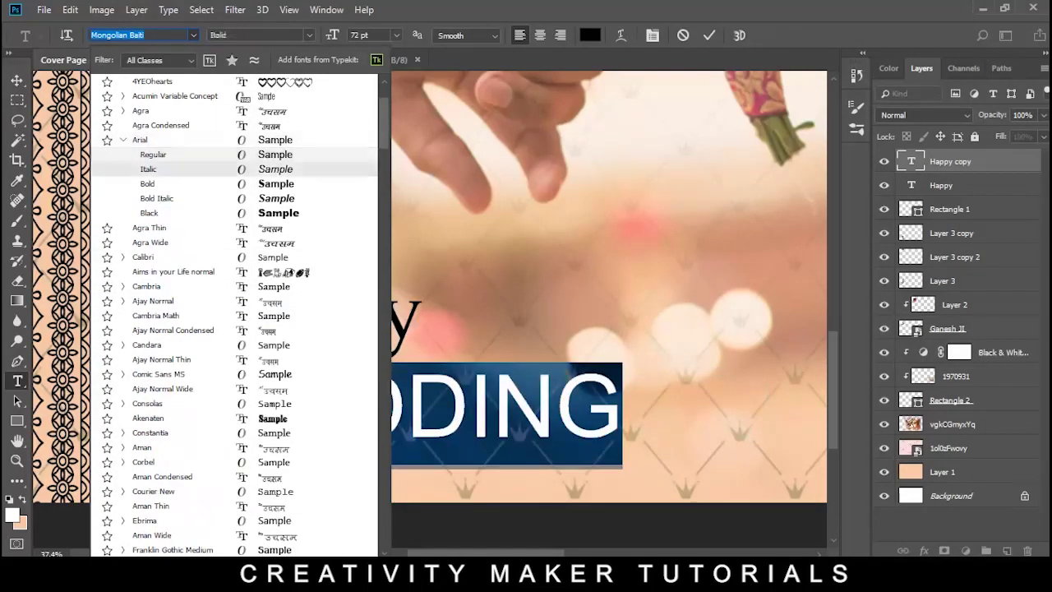
pyautogui.click(148, 213)
pyautogui.click(17, 79)
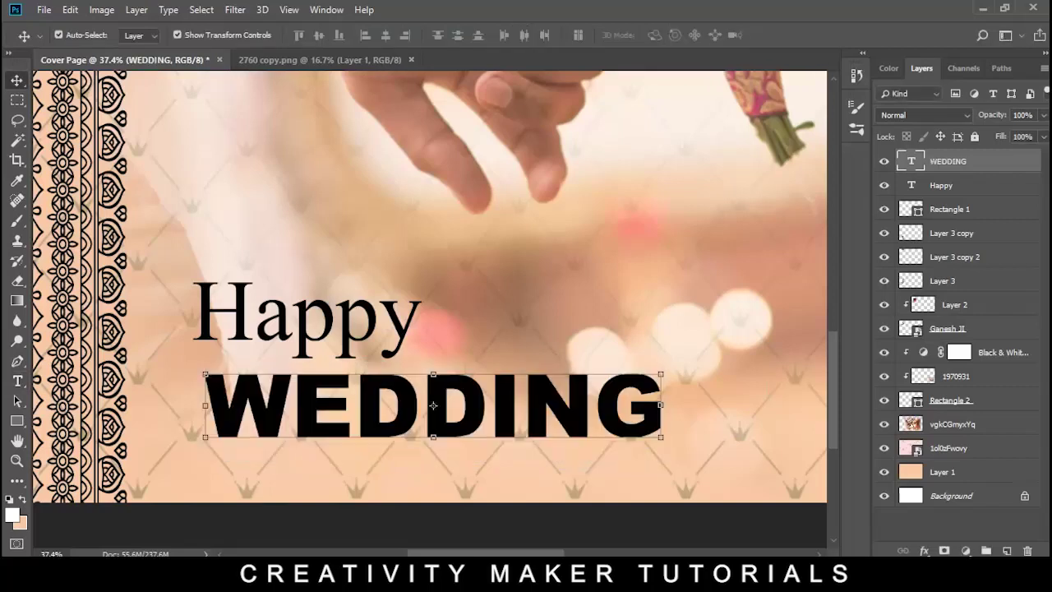
pyautogui.moveTo(434, 405); pyautogui.dragTo(422, 405)
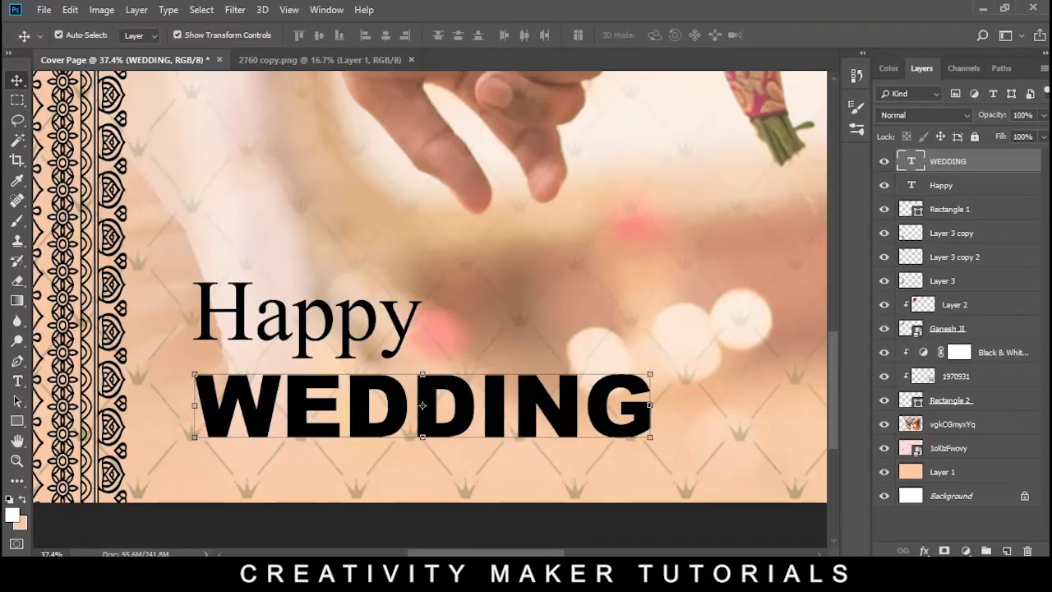
# Step: Try Georgia and Acumin Variable Concept on 'Happy' before settling on Cambria
pyautogui.click(306, 321)
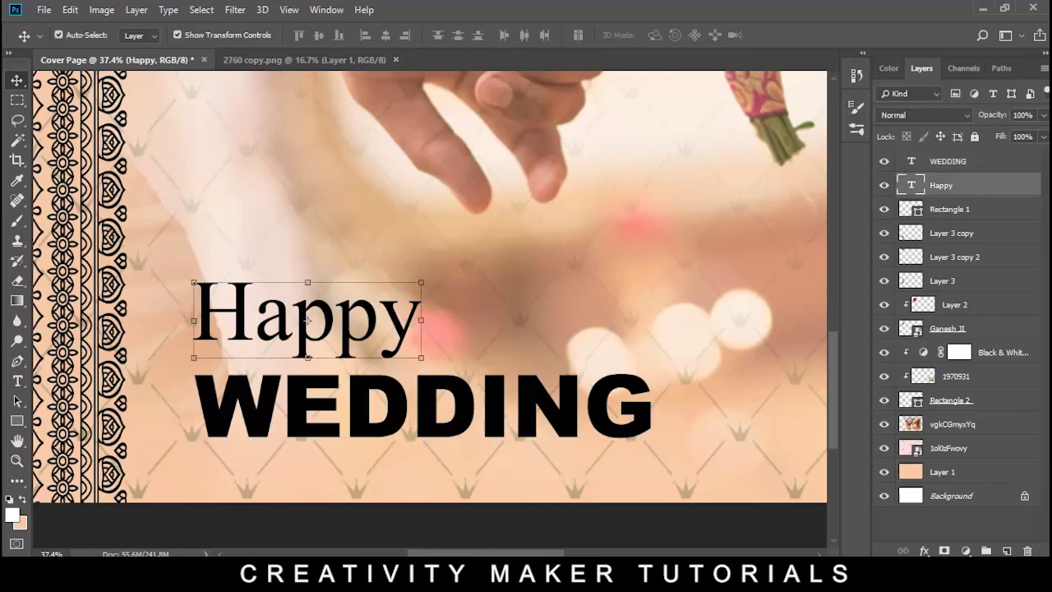
pyautogui.doubleClick(306, 321)
pyautogui.click(194, 35)
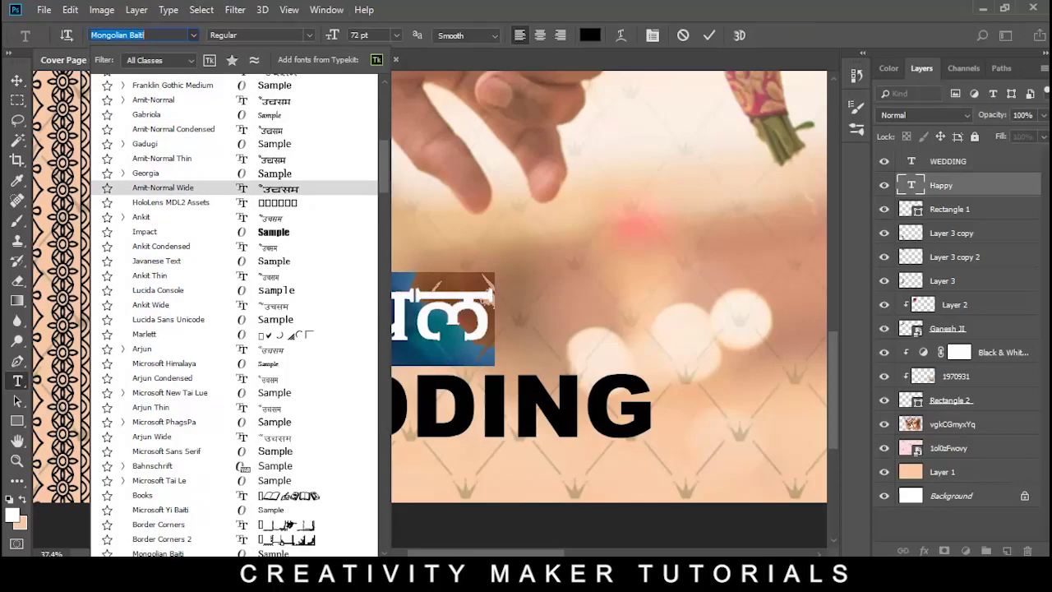
pyautogui.click(145, 173)
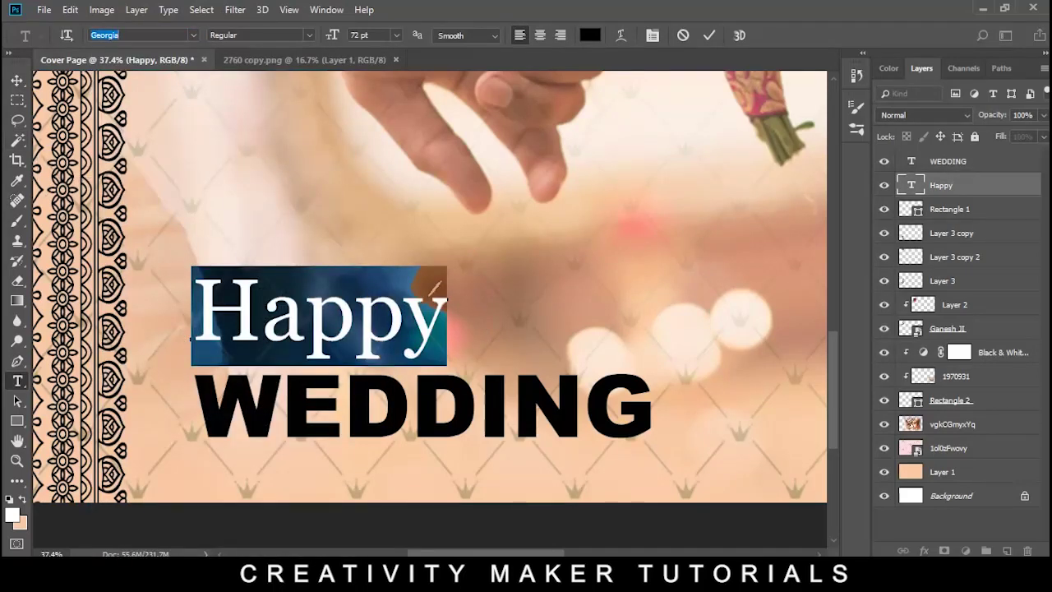
pyautogui.write('Acumin')
pyautogui.press('Return')
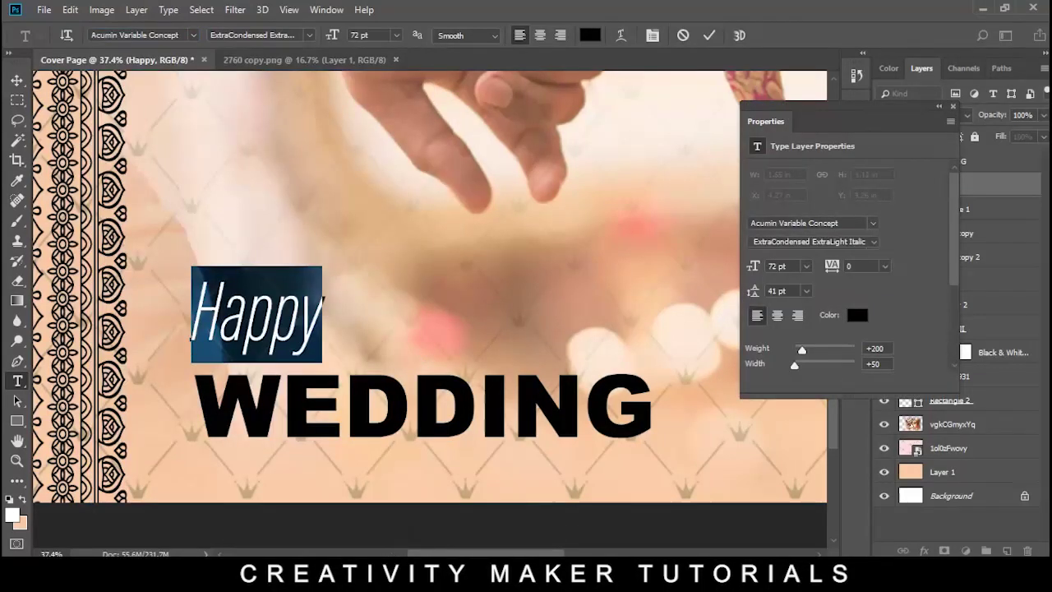
pyautogui.click(814, 242)
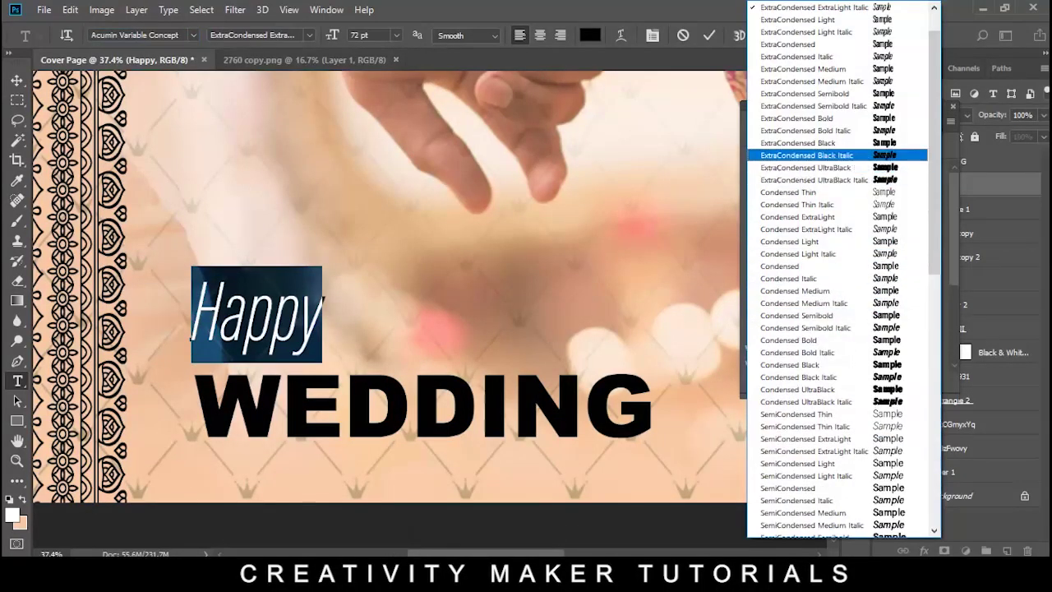
pyautogui.press('Return')
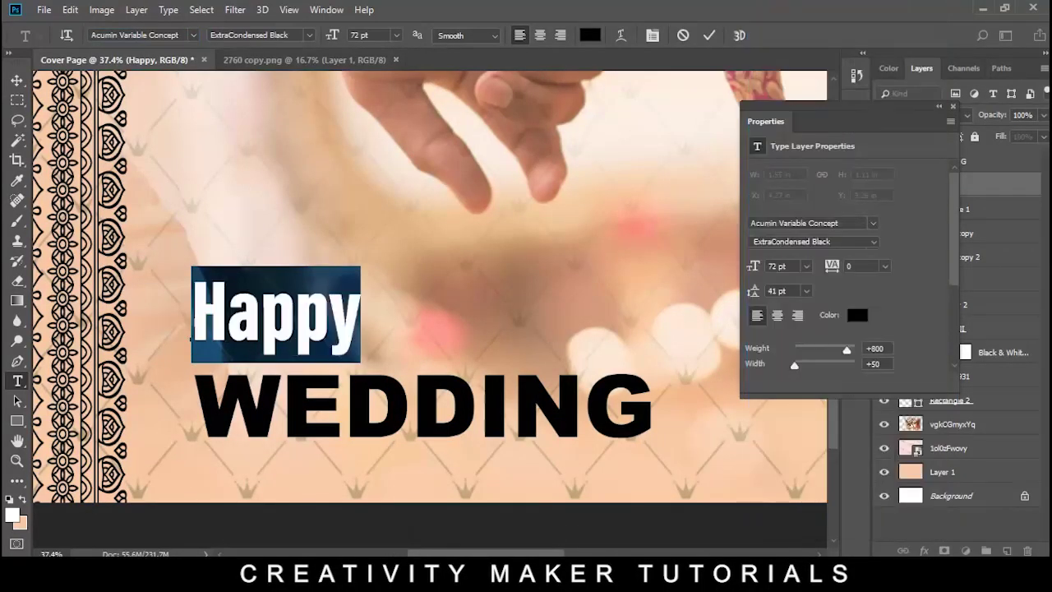
pyautogui.click(135, 35)
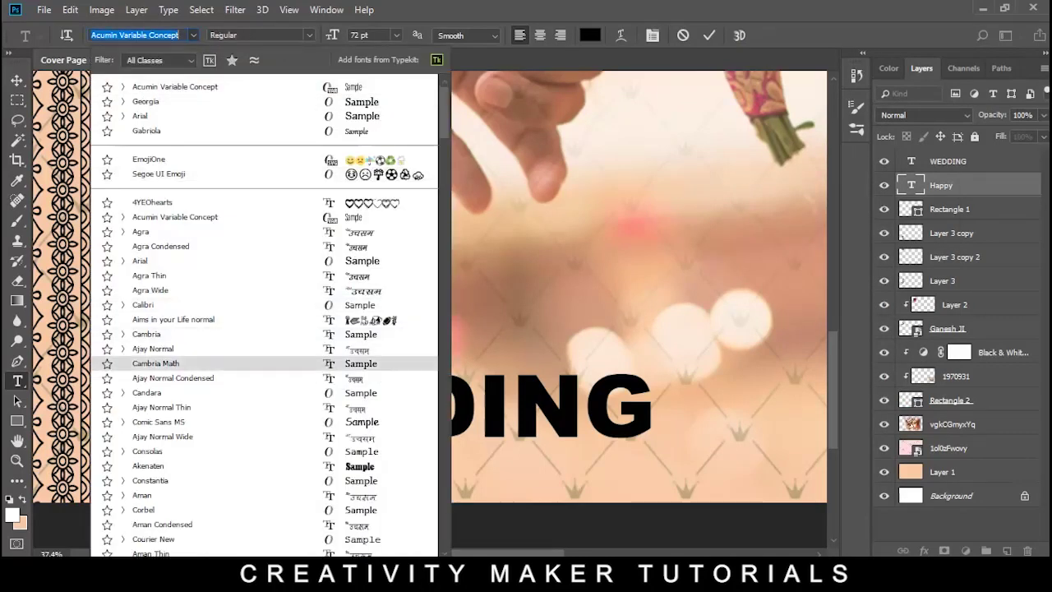
pyautogui.click(146, 334)
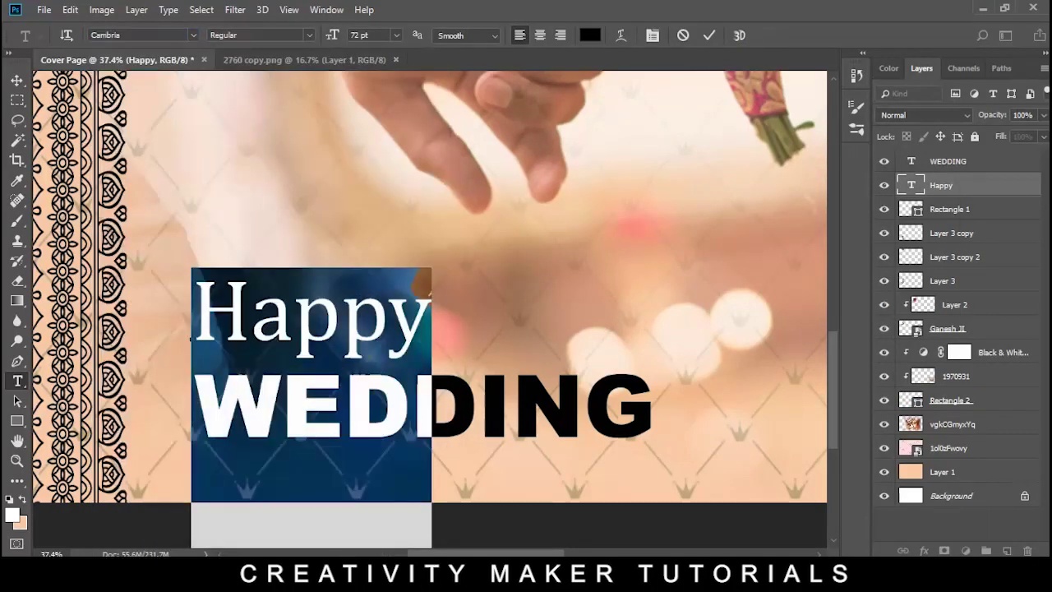
# Step: Commit the Happy text and nudge it slightly left
pyautogui.hotkey('ctrl', 'Return')
pyautogui.press('v')
pyautogui.moveTo(314, 320); pyautogui.dragTo(306, 321)
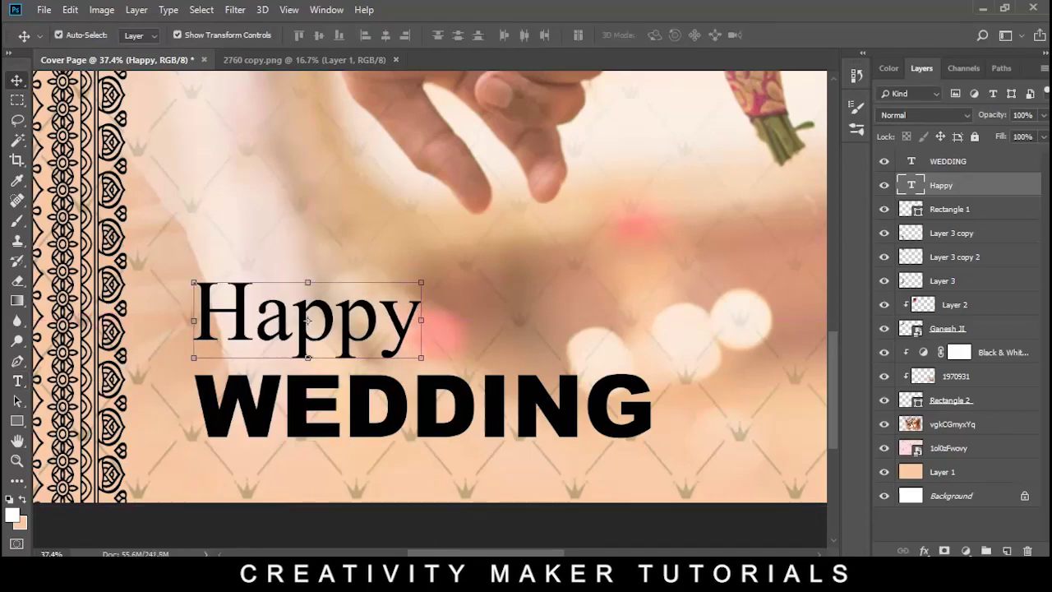
pyautogui.click(422, 405)
# Step: Give WEDDING a red drop shadow at 100% opacity, 17 px distance and 180° angle
pyautogui.doubleClick(1003, 161)
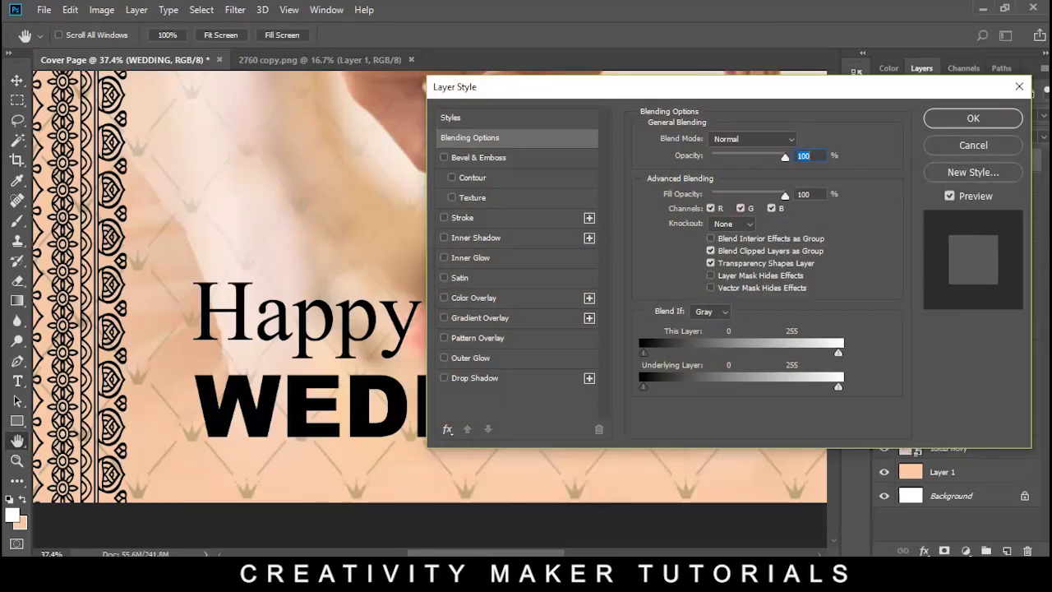
pyautogui.click(444, 378)
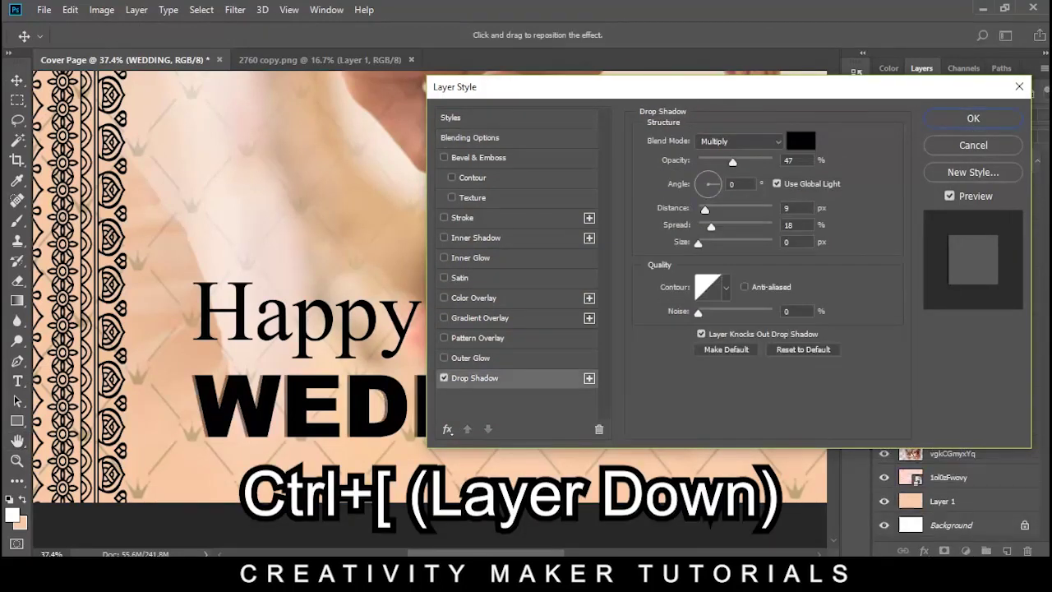
pyautogui.click(801, 141)
pyautogui.click(837, 234)
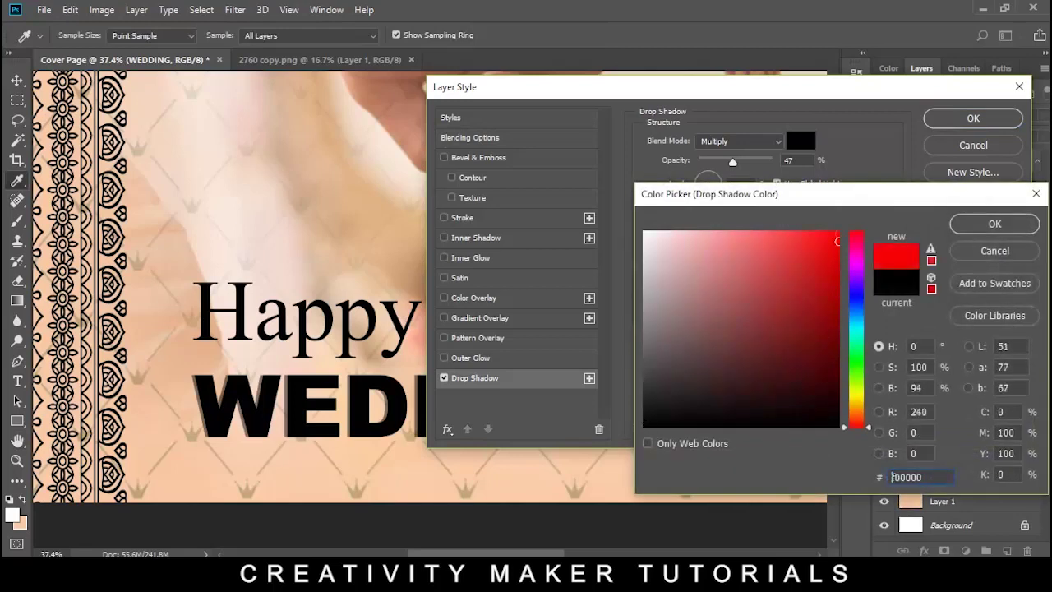
pyautogui.press('Return')
pyautogui.write('100')
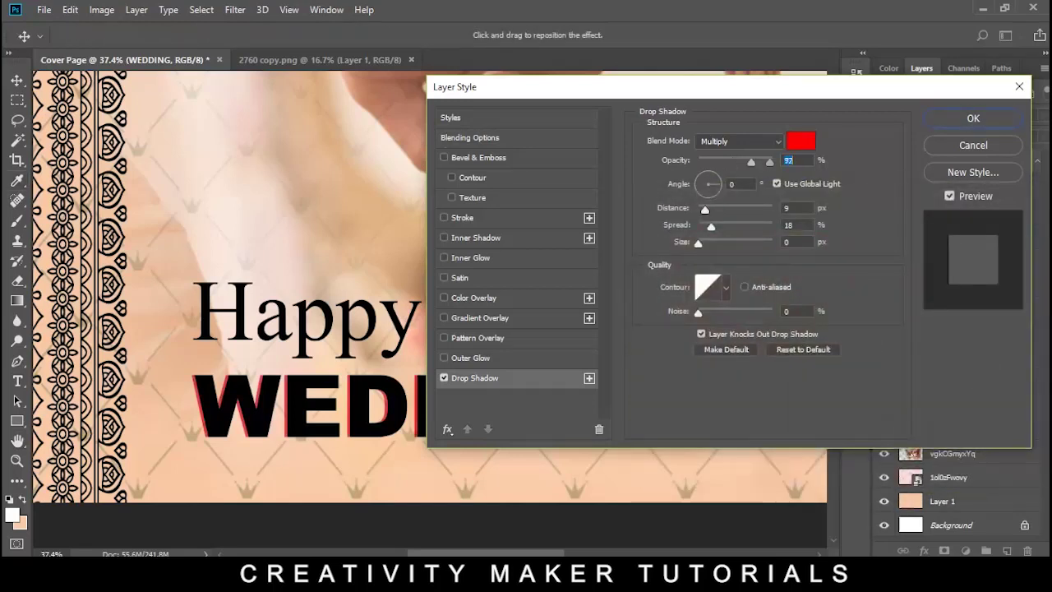
pyautogui.moveTo(673, 208); pyautogui.dragTo(686, 208)
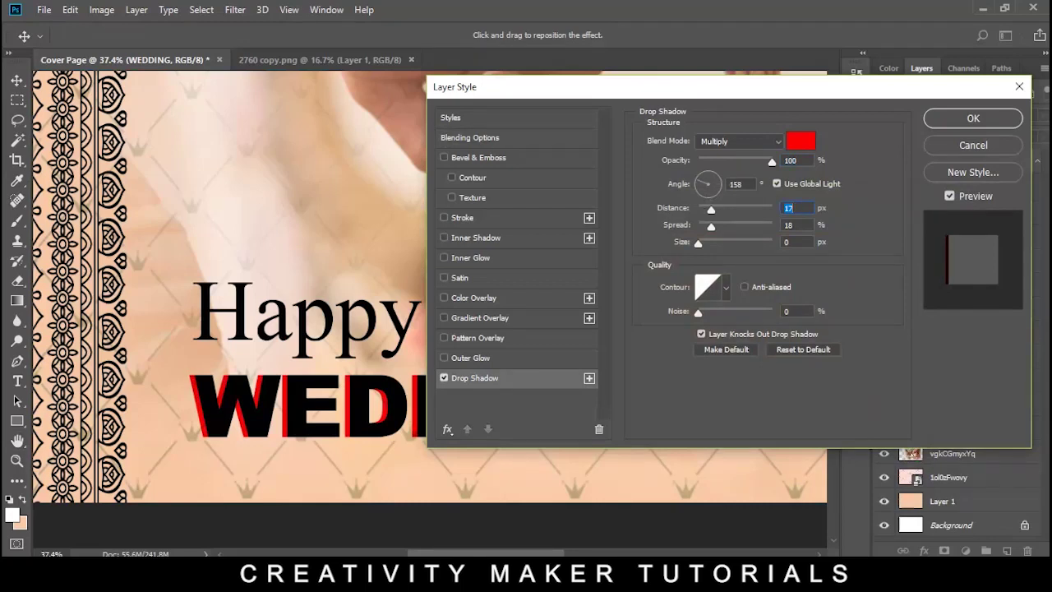
pyautogui.click(738, 184)
pyautogui.press('Down')
pyautogui.press('Down')
pyautogui.press('Down')
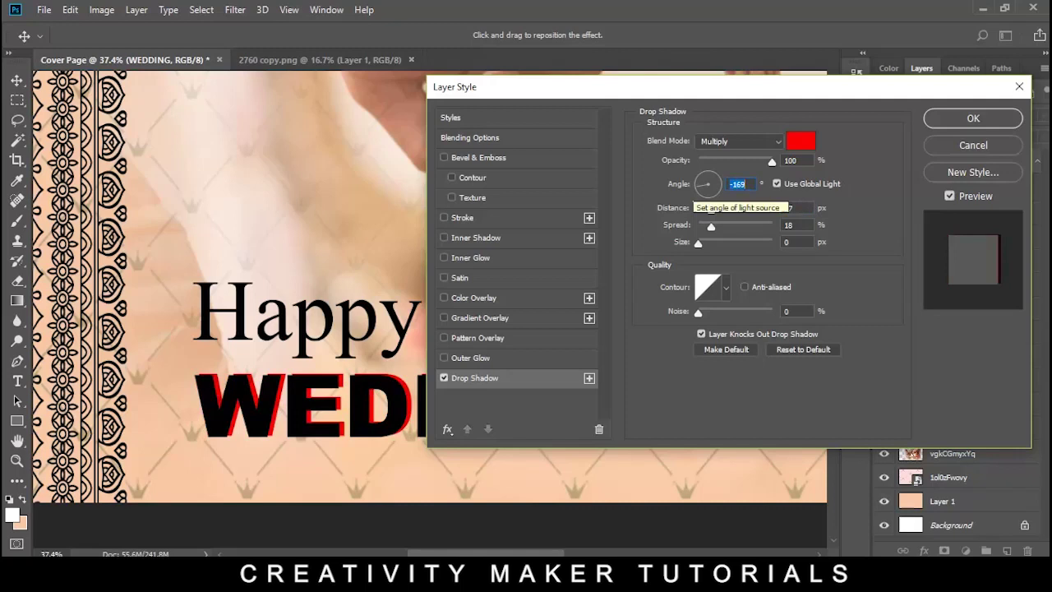
pyautogui.write('180')
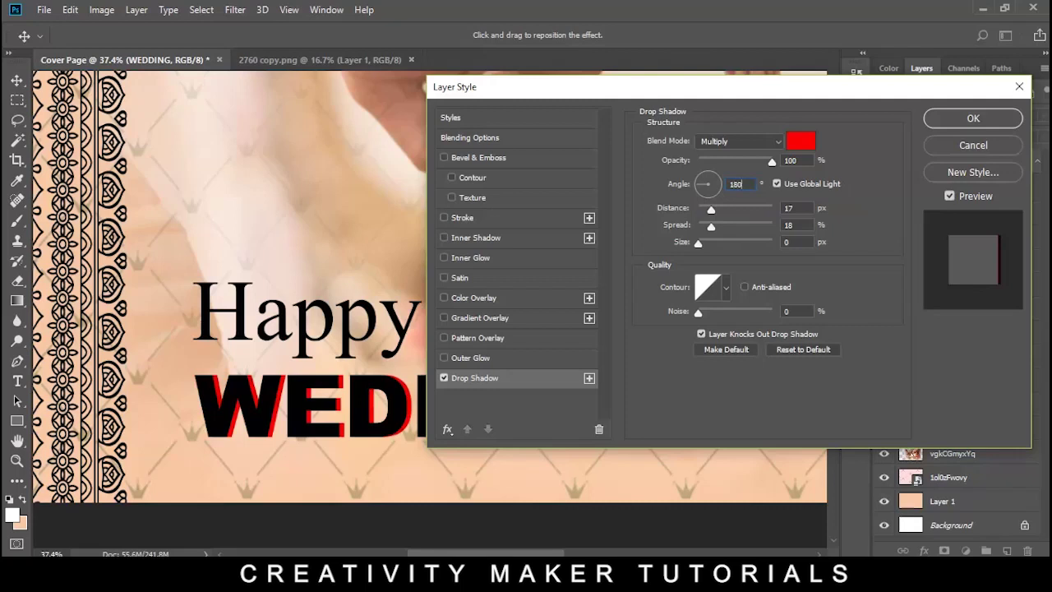
# Step: Add a white-to-grey gradient overlay to WEDDING at -90° angle and 127% scale
pyautogui.click(480, 317)
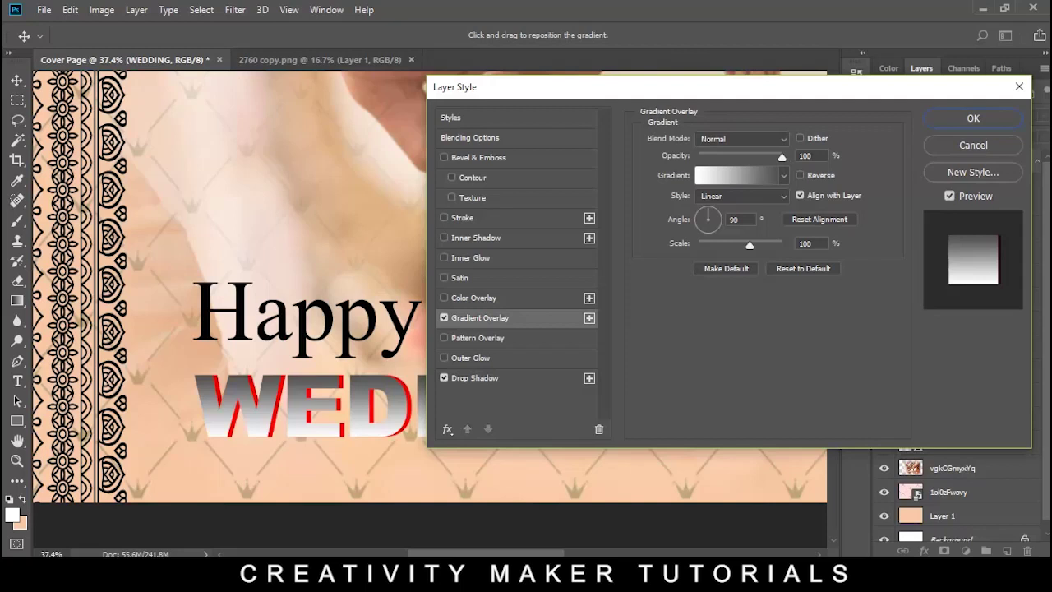
pyautogui.click(738, 176)
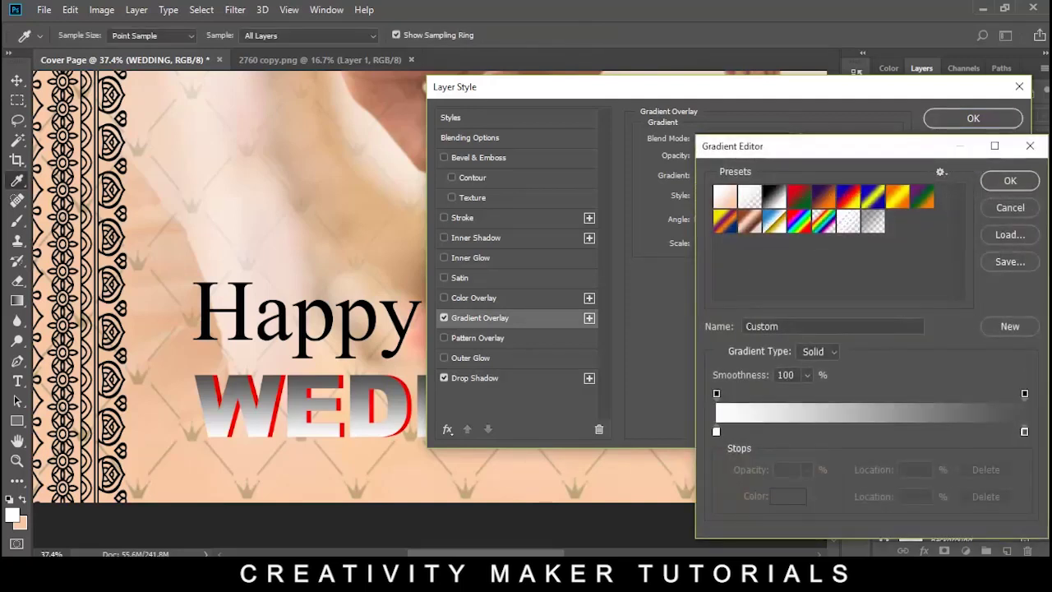
pyautogui.press('Return')
pyautogui.moveTo(708, 212); pyautogui.dragTo(705, 226)
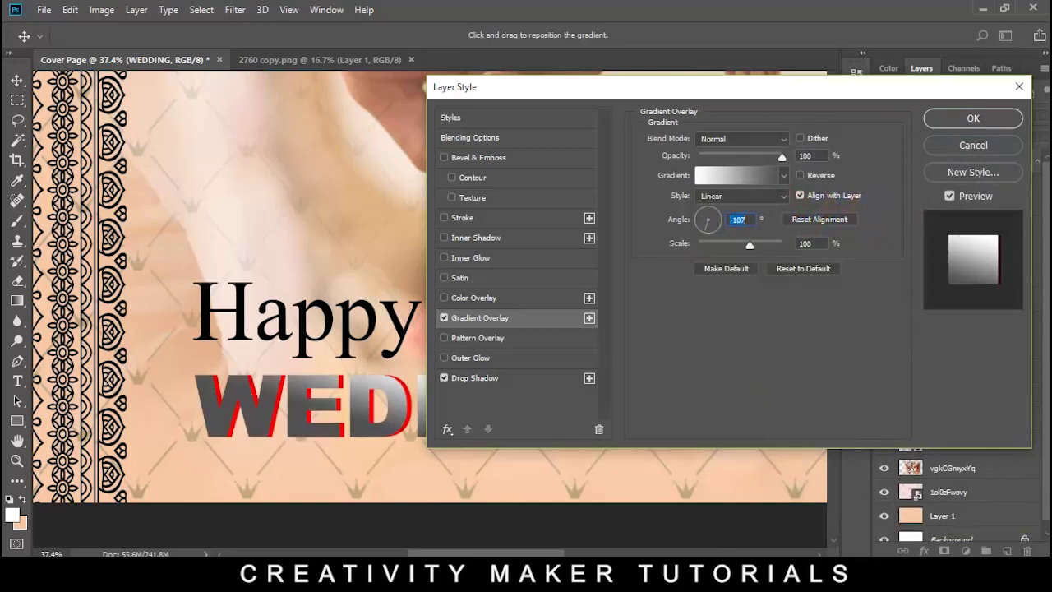
pyautogui.write('-90')
pyautogui.press('Return')
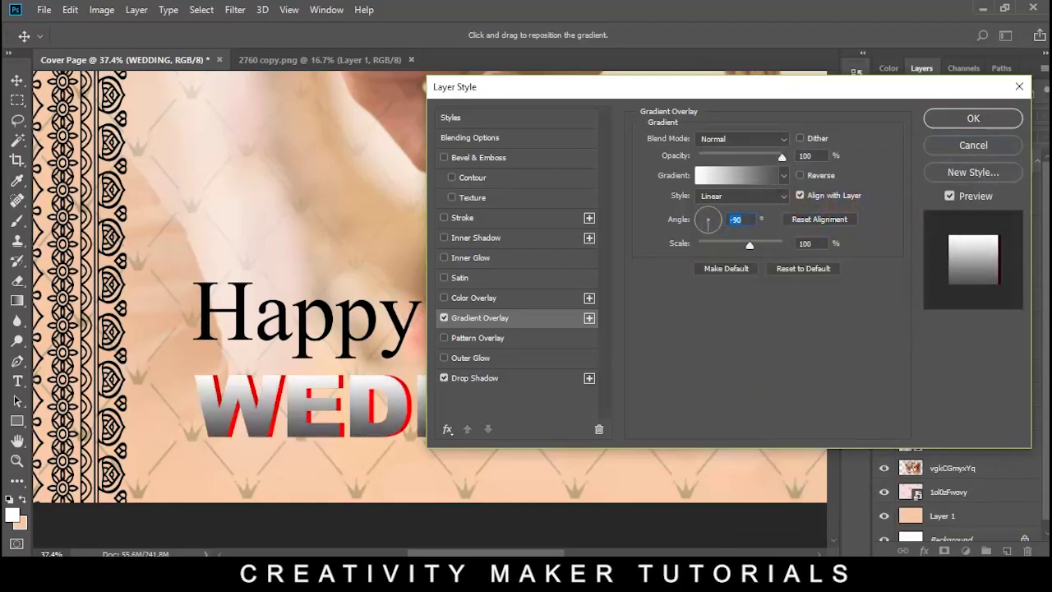
pyautogui.press('Tab')
pyautogui.press('Down')
pyautogui.moveTo(749, 244); pyautogui.dragTo(765, 244)
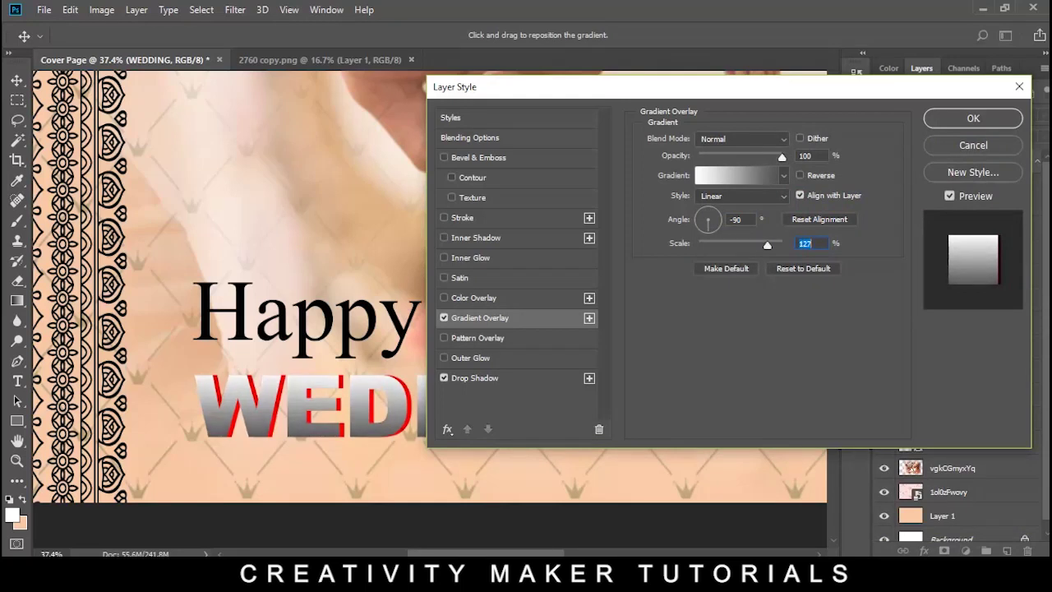
pyautogui.moveTo(783, 92)
pyautogui.mouseDown()
pyautogui.moveTo(1011, 169)
pyautogui.moveTo(877, 172)
pyautogui.mouseUp()
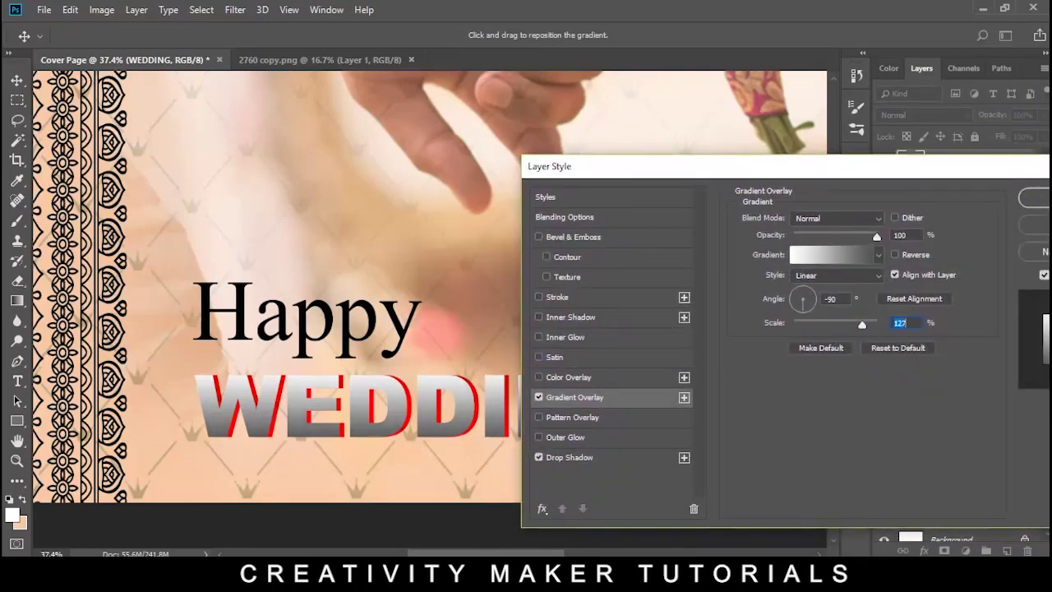
# Step: Add a white inner glow at 72% opacity and apply the layer styles
pyautogui.click(539, 337)
pyautogui.click(566, 337)
pyautogui.scroll(3, 419, 431)
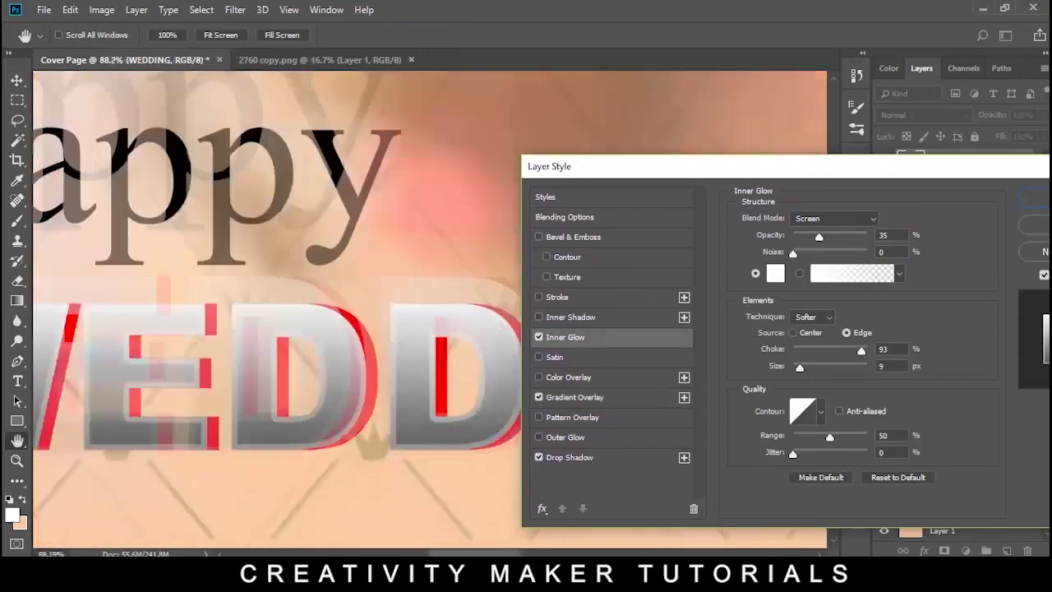
pyautogui.scroll(2, 419, 431)
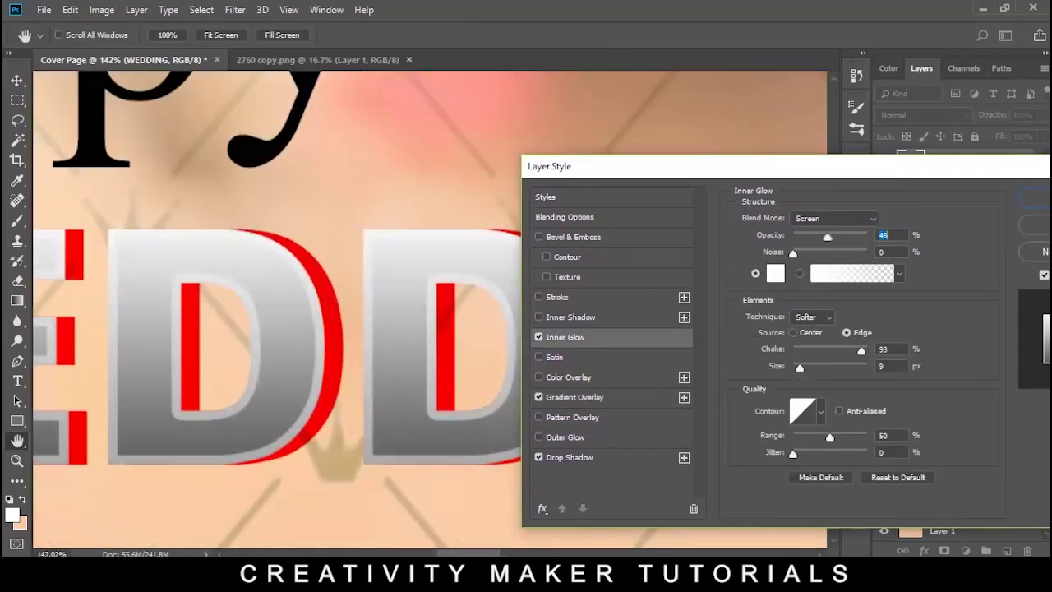
pyautogui.moveTo(819, 237)
pyautogui.mouseDown()
pyautogui.moveTo(858, 237)
pyautogui.moveTo(846, 237)
pyautogui.mouseUp()
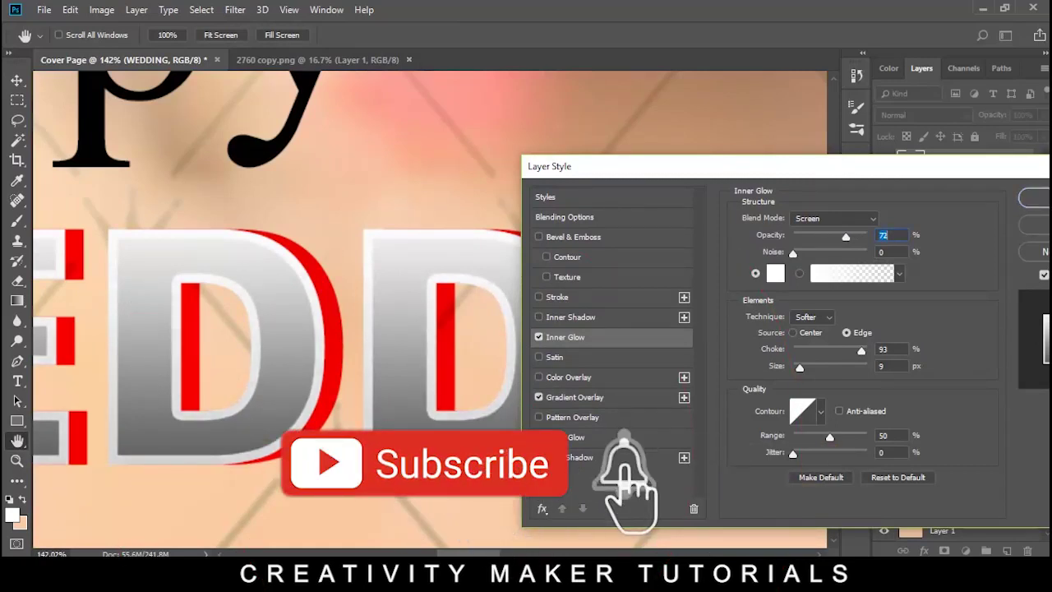
pyautogui.scroll(-5, 420, 329)
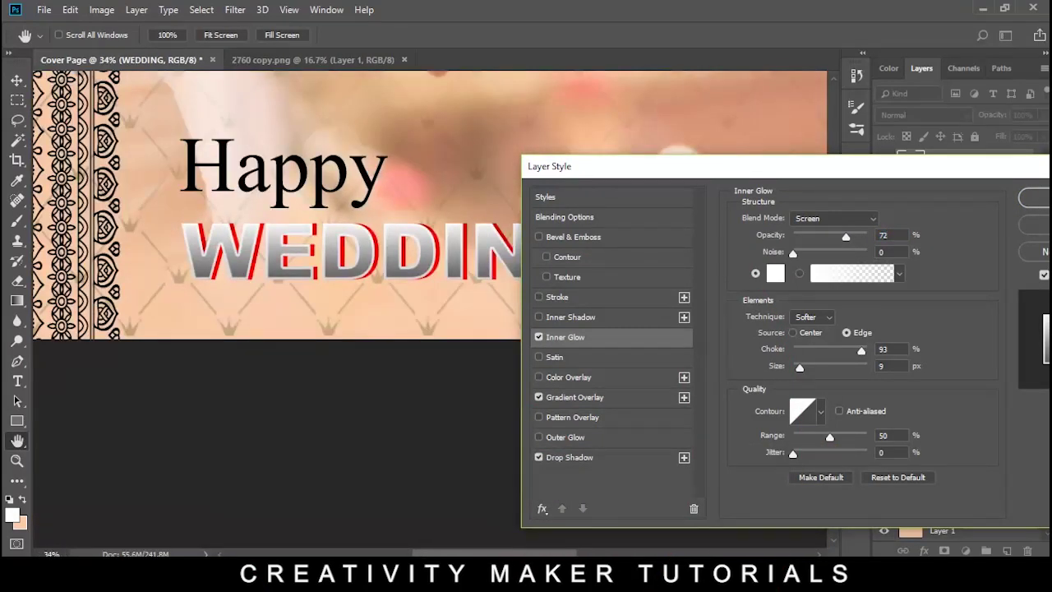
pyautogui.press('Return')
# Step: Scale the WEDDING title up to about 153% and shift it right
pyautogui.scroll(3, 535, 238)
pyautogui.scroll(2, 535, 239)
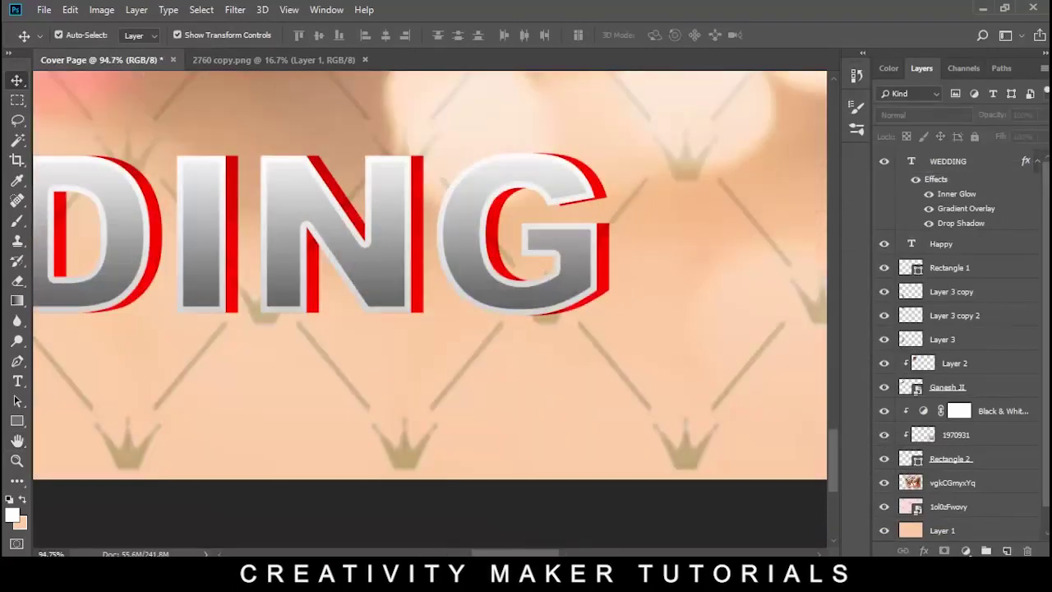
pyautogui.scroll(-2, 427, 271)
pyautogui.scroll(-2, 427, 272)
pyautogui.scroll(-2, 427, 271)
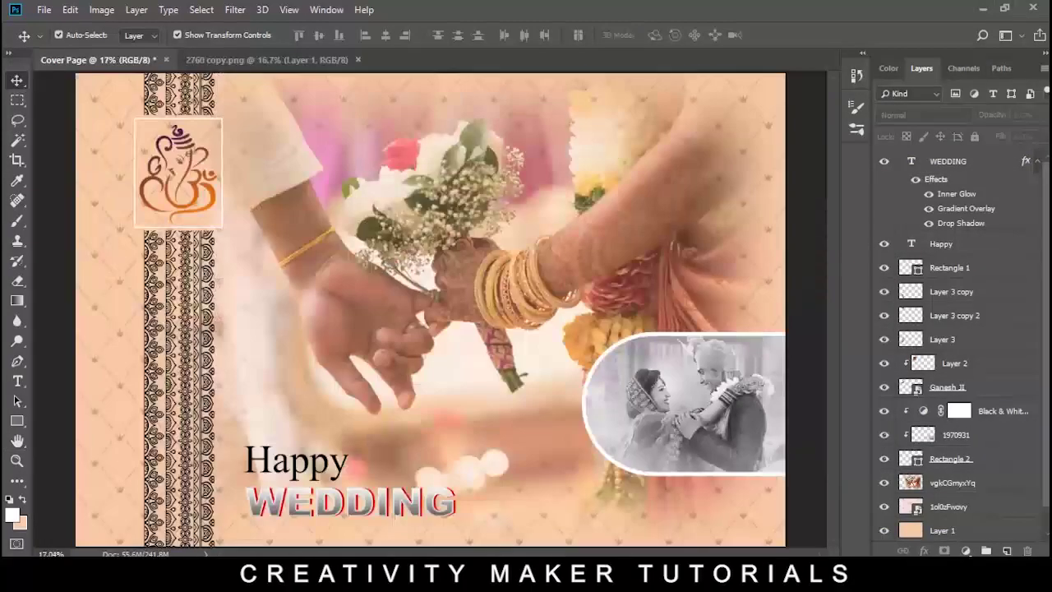
pyautogui.scroll(-1, 431, 310)
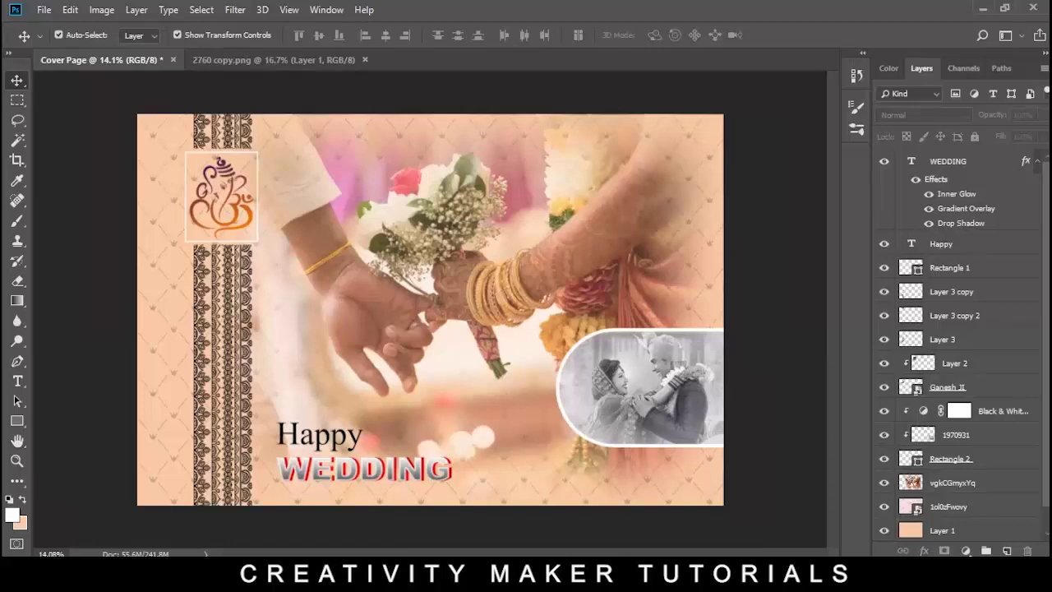
pyautogui.click(948, 161)
pyautogui.hotkey('ctrl', 't')
pyautogui.moveTo(453, 472); pyautogui.dragTo(482, 471)
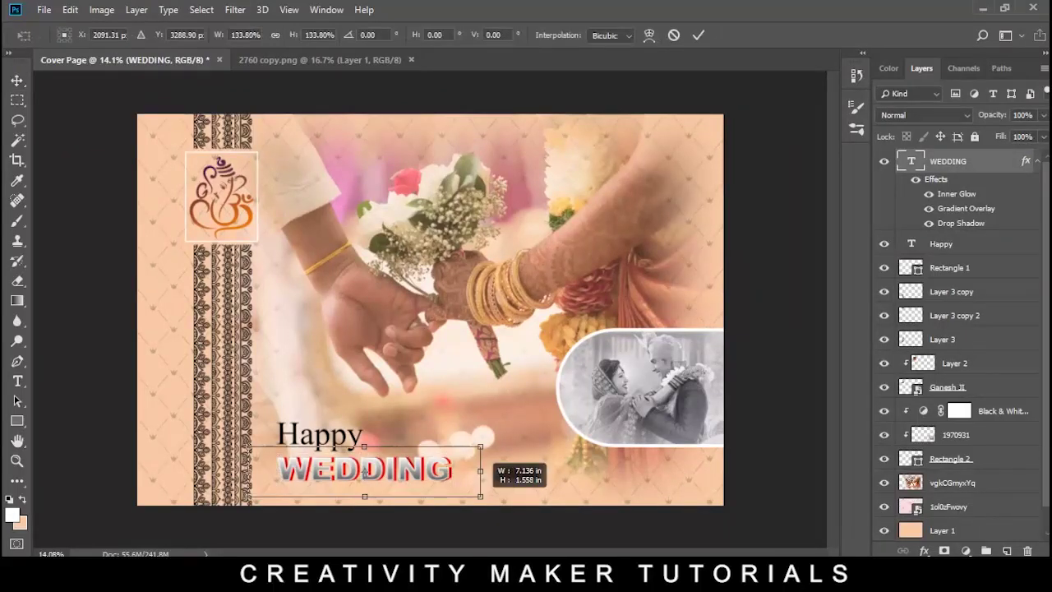
pyautogui.moveTo(364, 471); pyautogui.dragTo(403, 473)
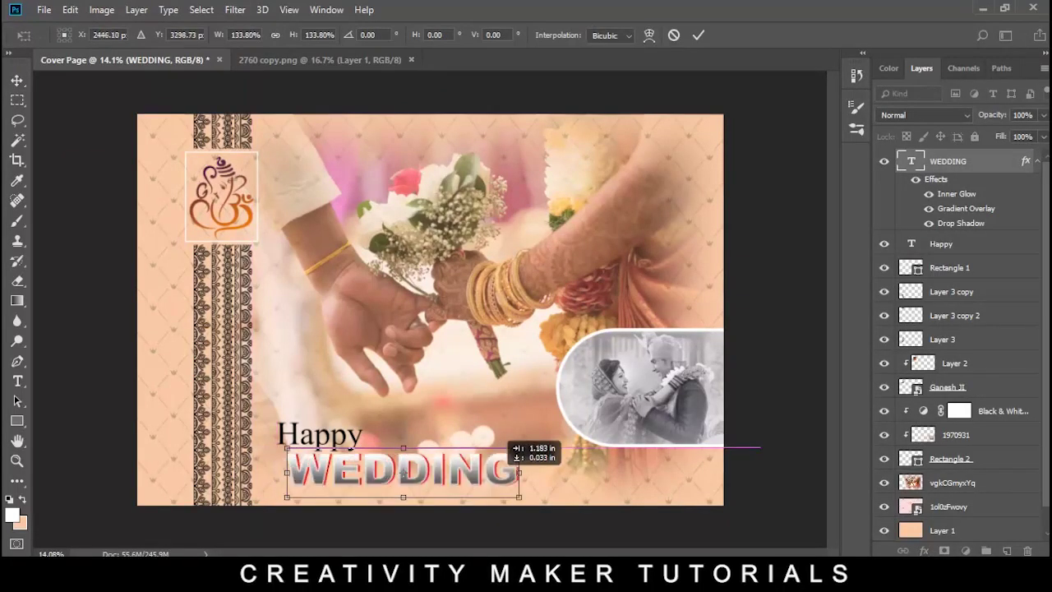
pyautogui.moveTo(519, 473)
pyautogui.mouseDown()
pyautogui.moveTo(560, 474)
pyautogui.moveTo(543, 446)
pyautogui.moveTo(543, 457)
pyautogui.mouseUp()
pyautogui.press('Return')
# Step: Move Happy just above WEDDING's left end and drag out a copy of Happy
pyautogui.scroll(3, 468, 403)
pyautogui.click(411, 394)
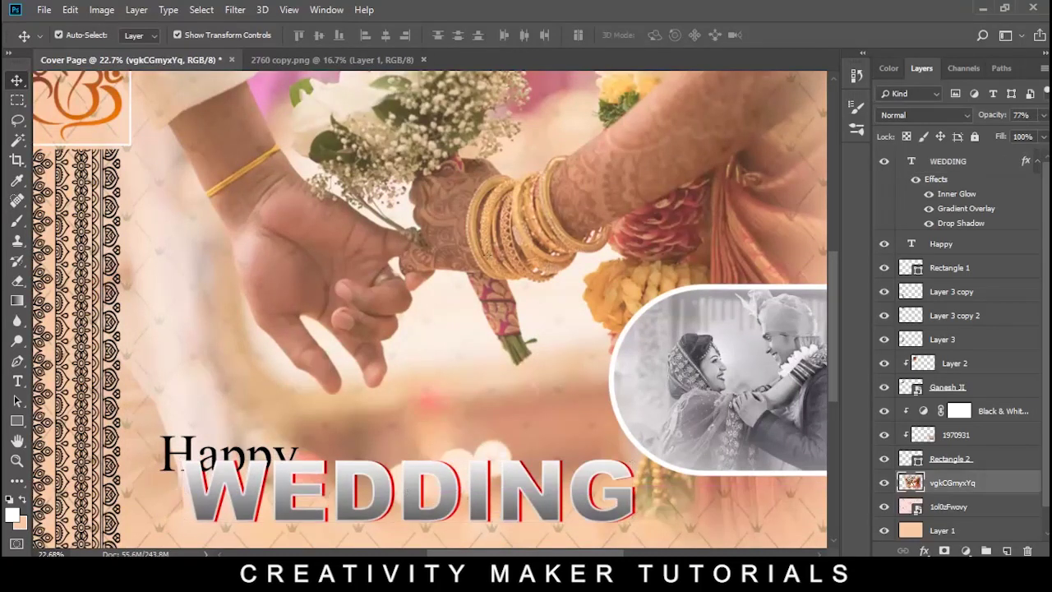
pyautogui.moveTo(272, 415); pyautogui.dragTo(271, 405)
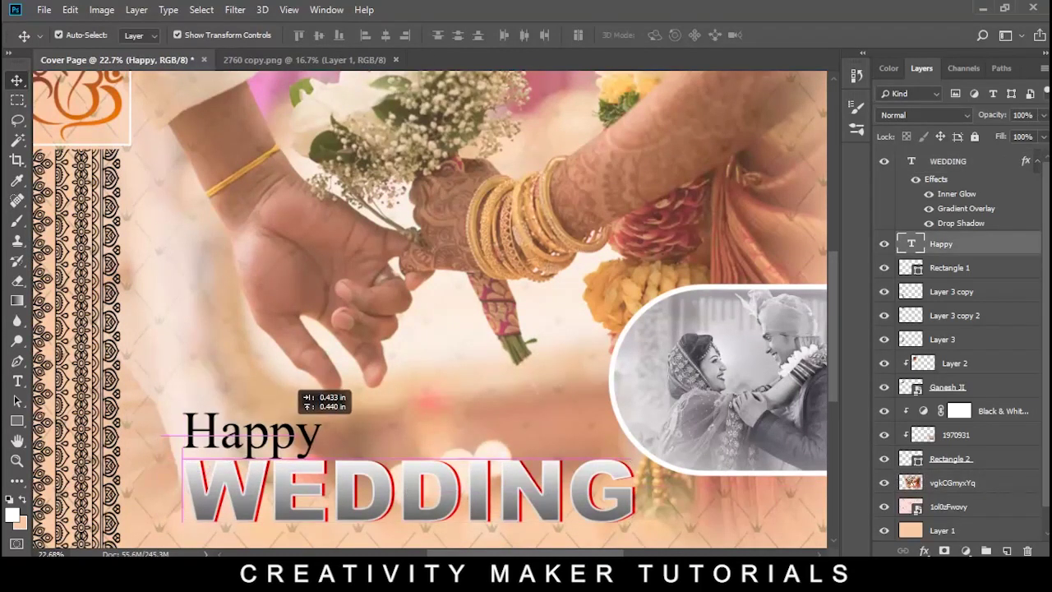
pyautogui.moveTo(230, 448); pyautogui.dragTo(251, 426)
pyautogui.scroll(-2, 472, 391)
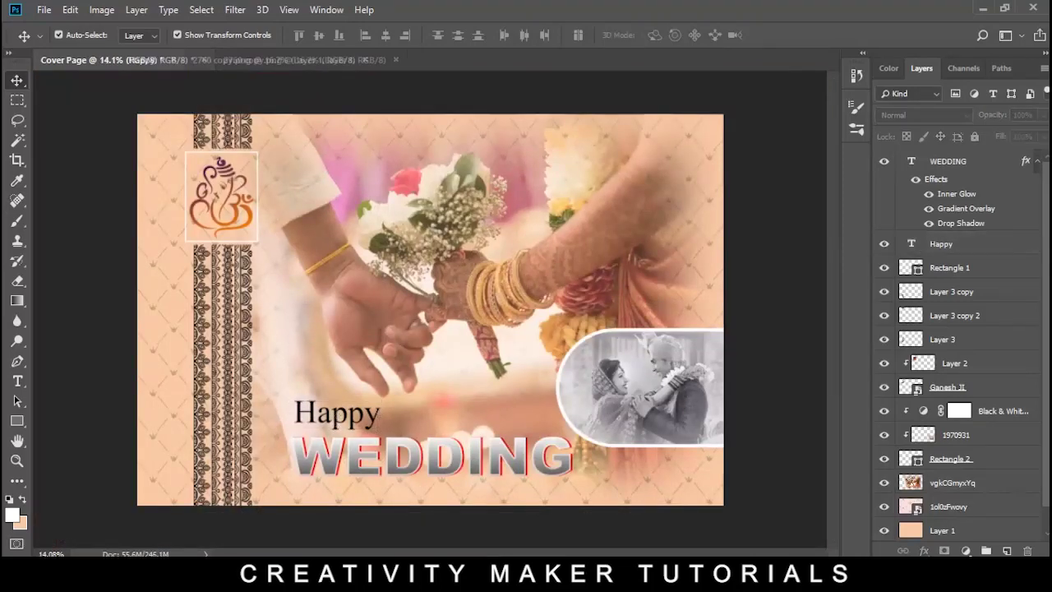
pyautogui.scroll(4, 375, 486)
pyautogui.moveTo(382, 296)
pyautogui.mouseDown()
pyautogui.moveTo(393, 286)
pyautogui.moveTo(386, 493)
pyautogui.mouseUp()
# Step: Position the Happy copy below the WEDDING title
pyautogui.hotkey('ctrl', 't')
pyautogui.moveTo(527, 440)
pyautogui.mouseDown()
pyautogui.moveTo(533, 429)
pyautogui.moveTo(575, 432)
pyautogui.mouseUp()
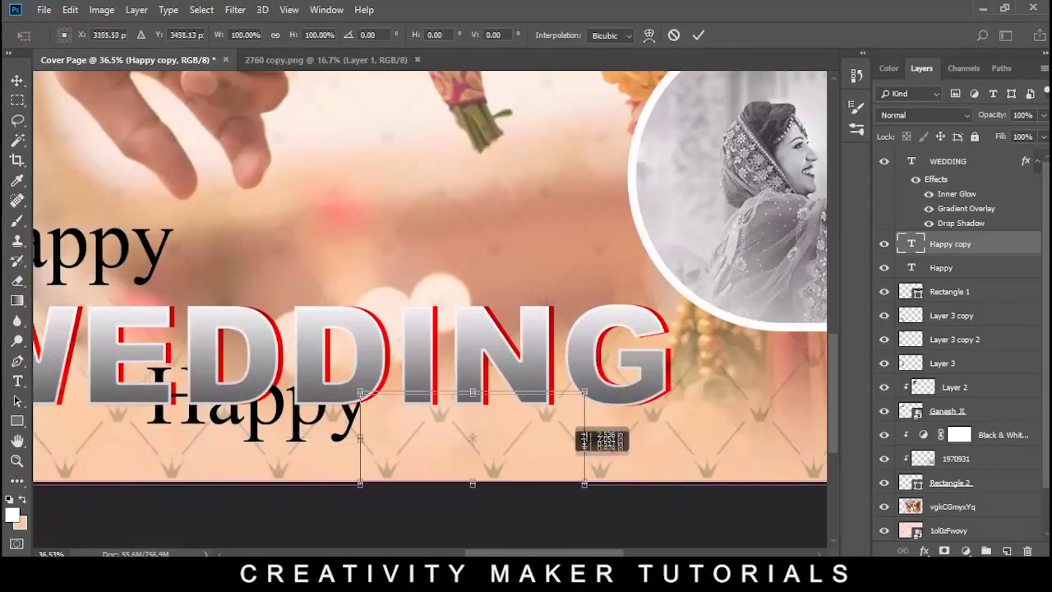
pyautogui.press('Return')
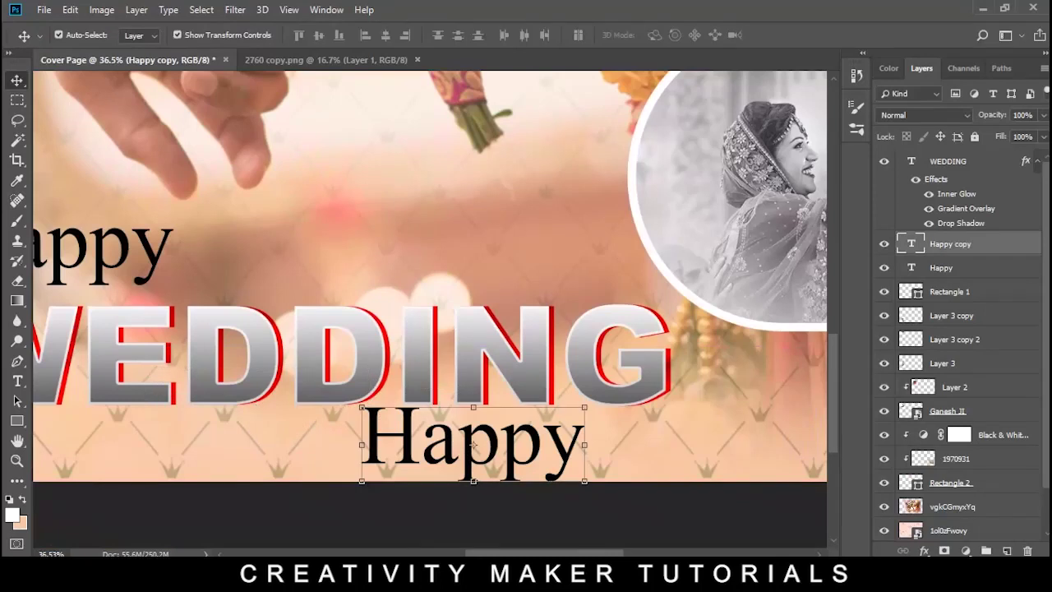
# Step: Retype the copy as 'On- 12/05/2020' at 40 pt
pyautogui.doubleClick(474, 444)
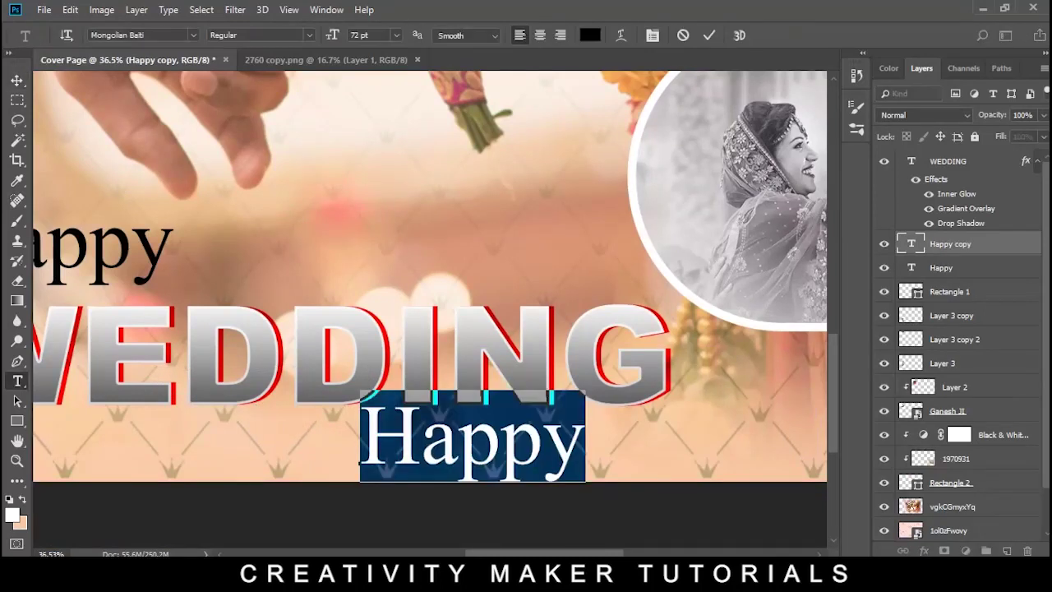
pyautogui.write('On')
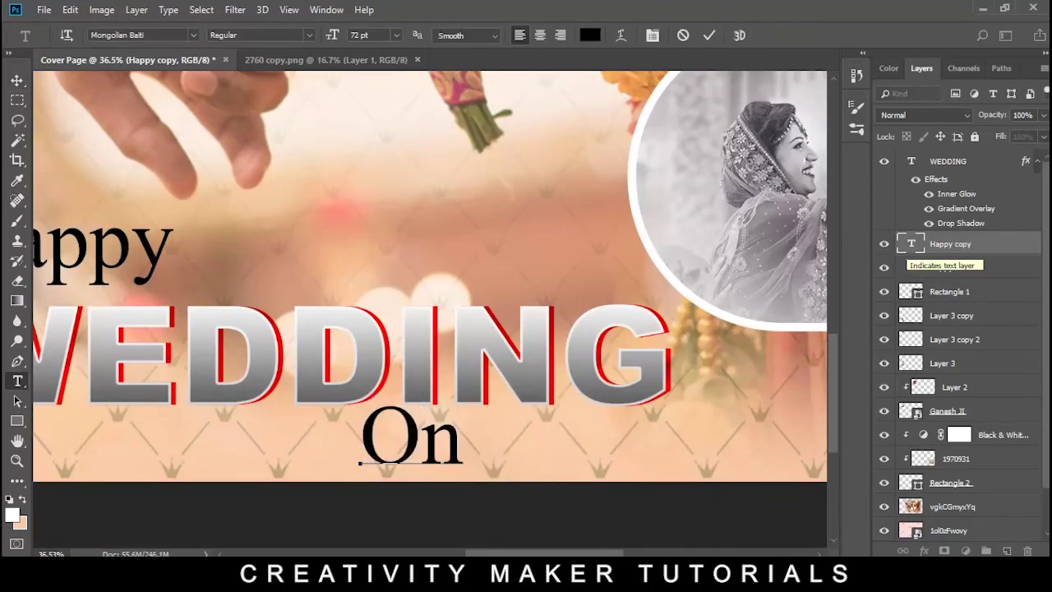
pyautogui.write('--')
pyautogui.press('BackSpace')
pyautogui.write('12')
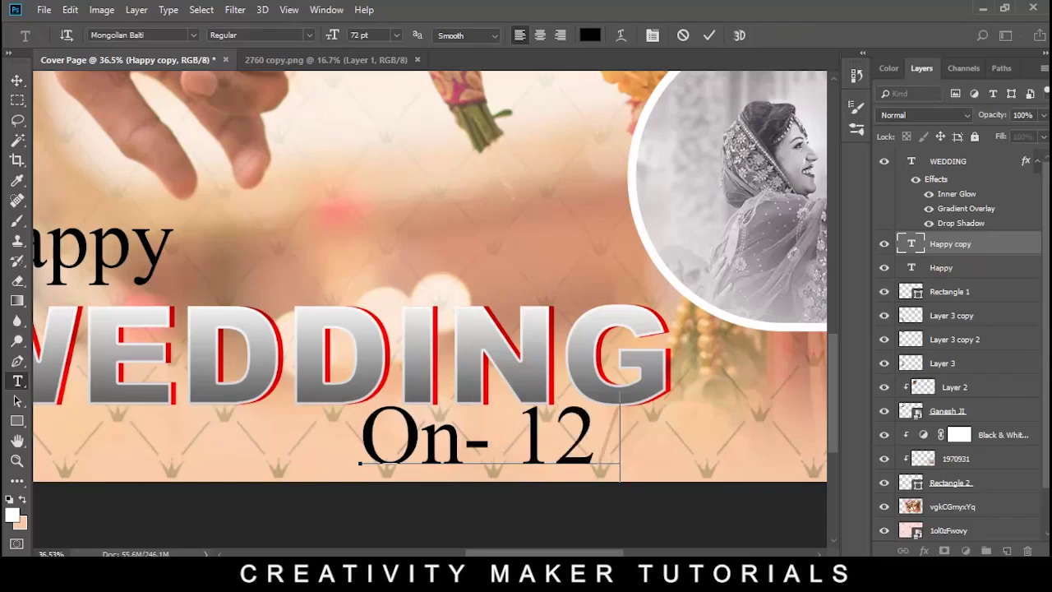
pyautogui.write('/05/')
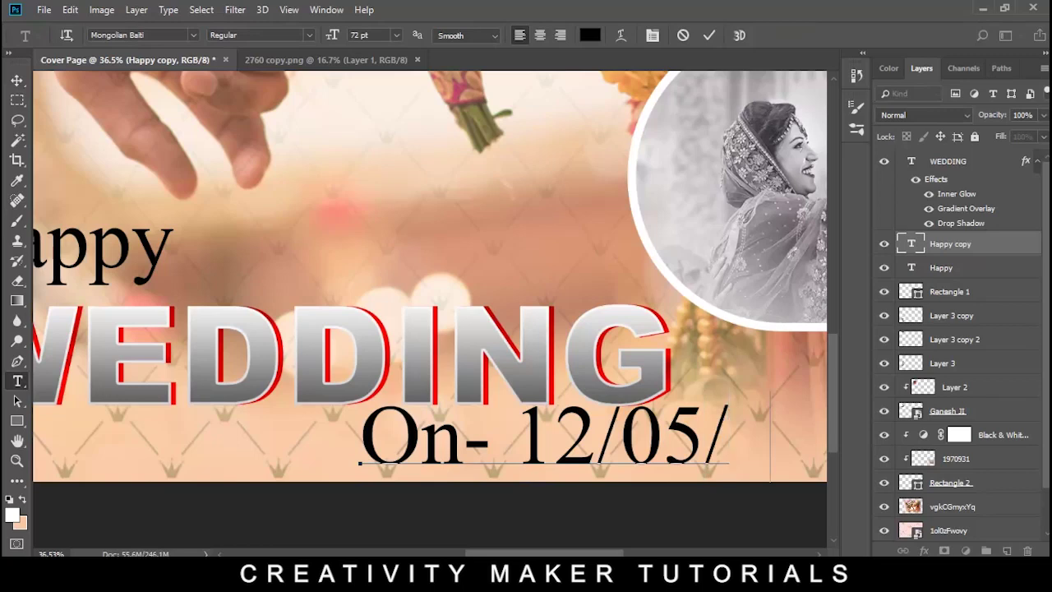
pyautogui.write('202')
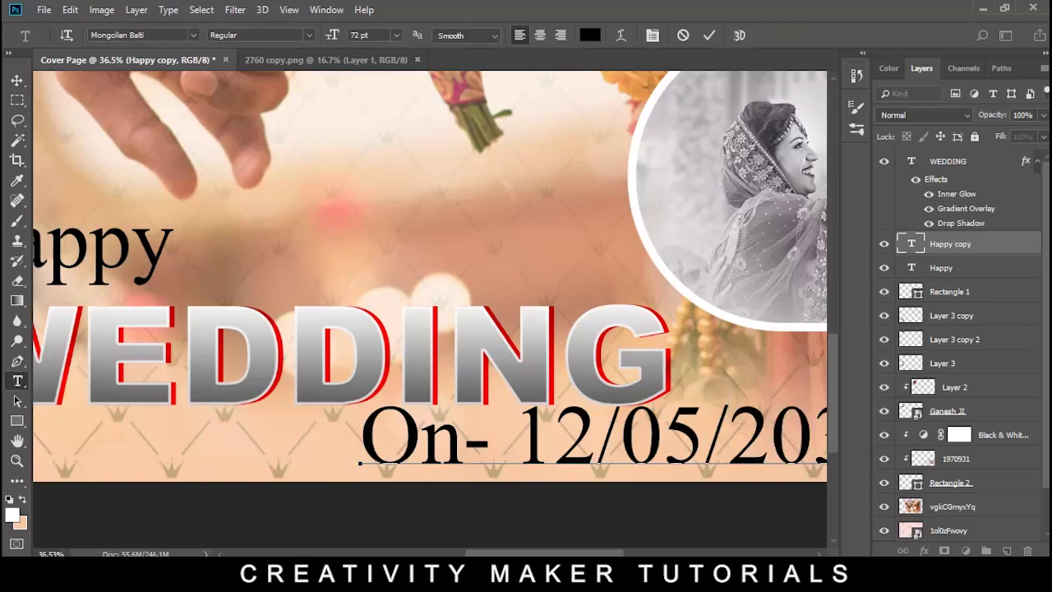
pyautogui.write('2')
pyautogui.write('0')
pyautogui.hotkey('ctrl', '0')
pyautogui.hotkey('ctrl', 'a')
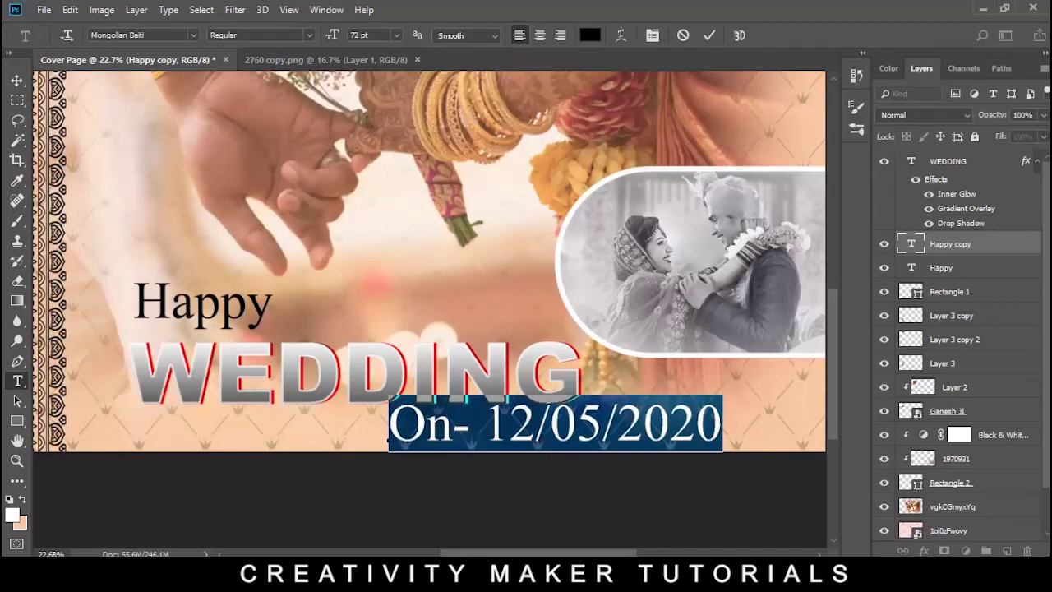
pyautogui.write('50')
pyautogui.press('Return')
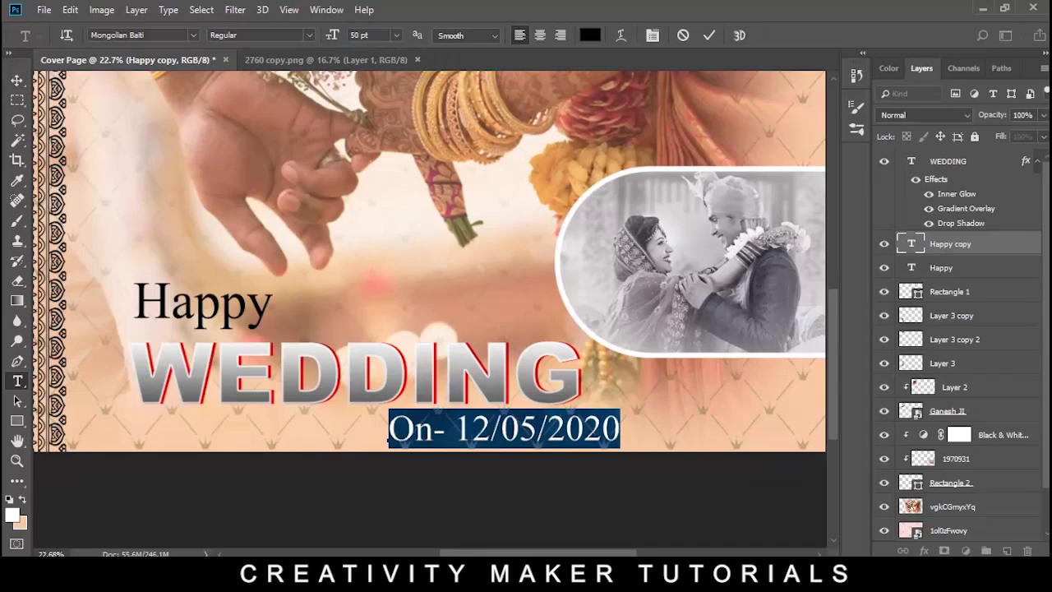
pyautogui.write('40')
pyautogui.press('Return')
pyautogui.hotkey('ctrl', 'Return')
# Step: Move the date line up to sit just under WEDDING
pyautogui.press('v')
pyautogui.scroll(3, 494, 438)
pyautogui.scroll(2, 493, 438)
pyautogui.moveTo(535, 377); pyautogui.dragTo(534, 349)
pyautogui.scroll(-5, 534, 349)
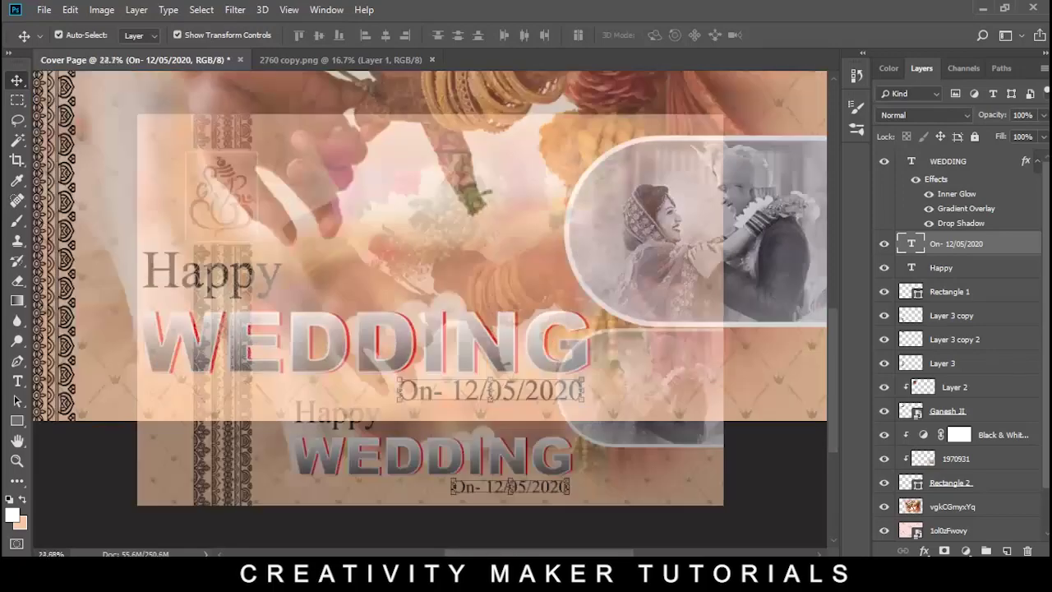
# Step: Place the Point dot-pattern image in the bottom-right corner and raise it above vgkCGmyxYq
pyautogui.hotkey('ctrl', 'alt', 'shift', 'a')
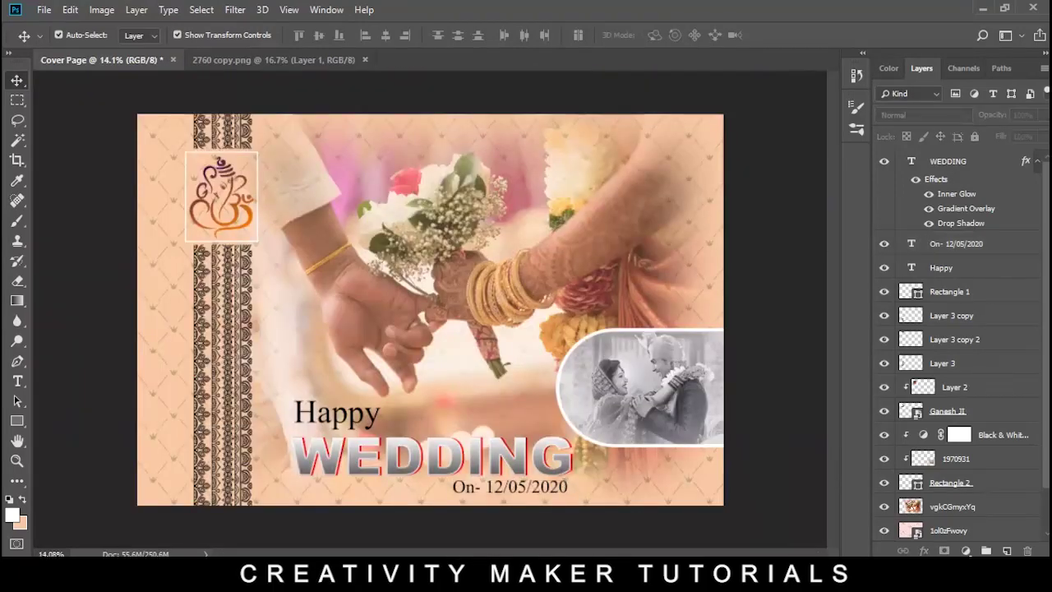
pyautogui.moveTo(693, 188); pyautogui.dragTo(430, 310)
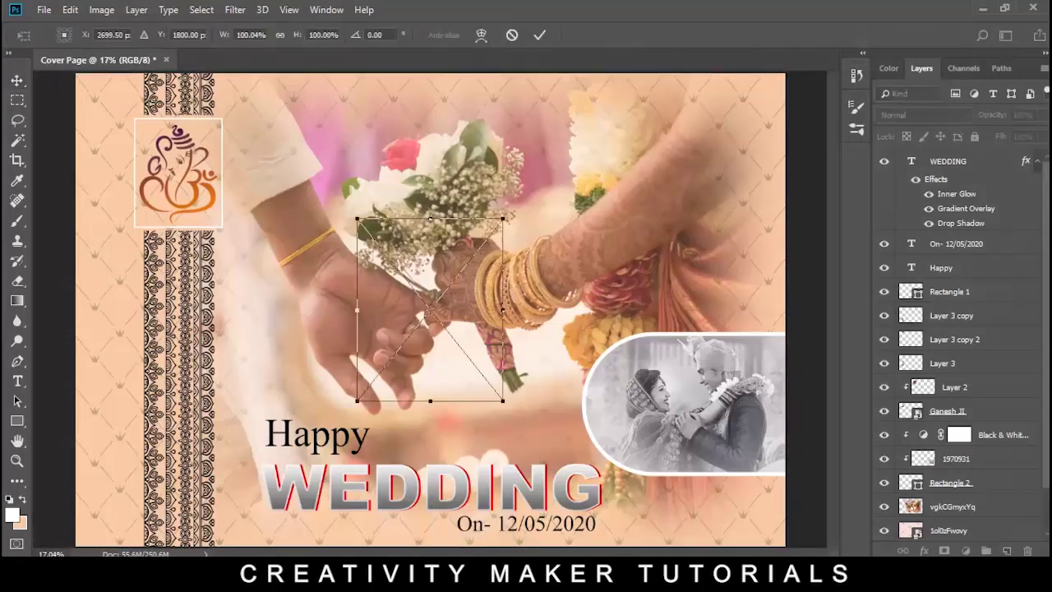
pyautogui.hotkey('ctrl', '-')
pyautogui.moveTo(430, 310); pyautogui.dragTo(649, 411)
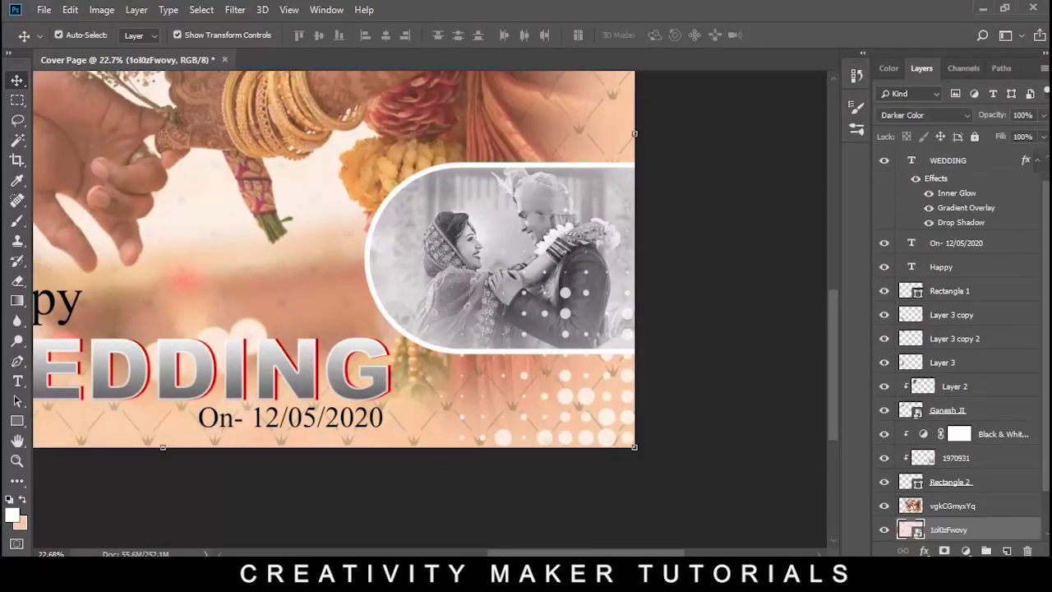
pyautogui.hotkey('ctrl', ']')
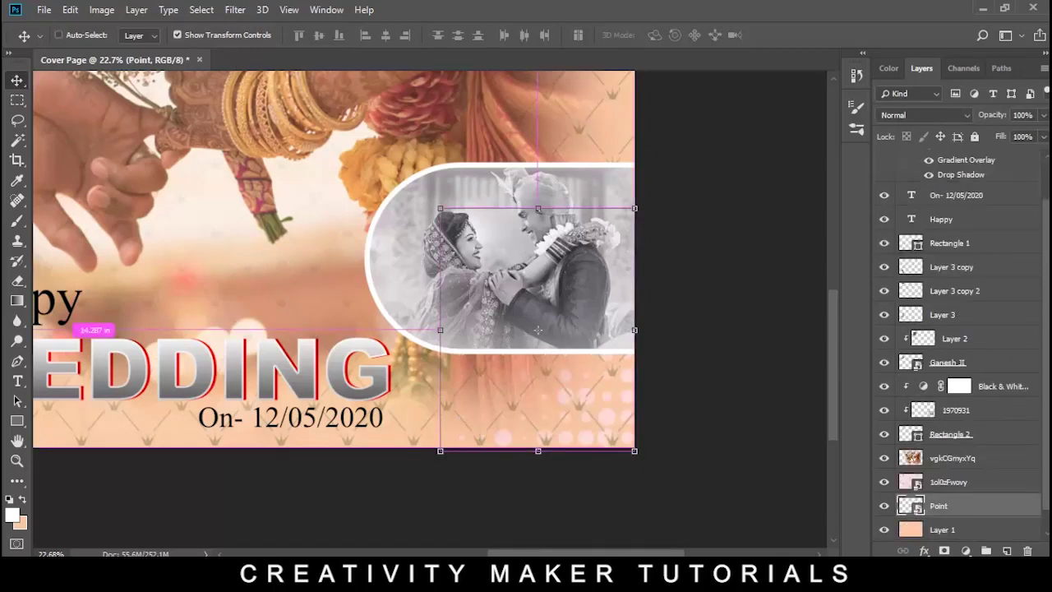
pyautogui.hotkey('ctrl', ']')
pyautogui.hotkey('ctrl', ']')
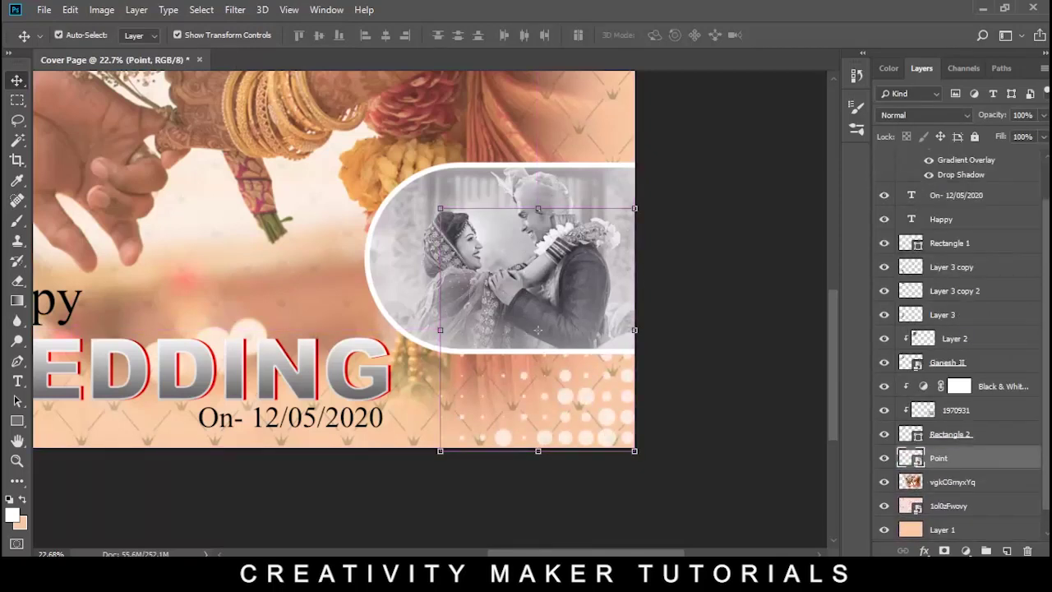
# Step: Select the couple photo, black-and-white and Rectangle 2 layers and nudge them up-left
pyautogui.click(469, 260)
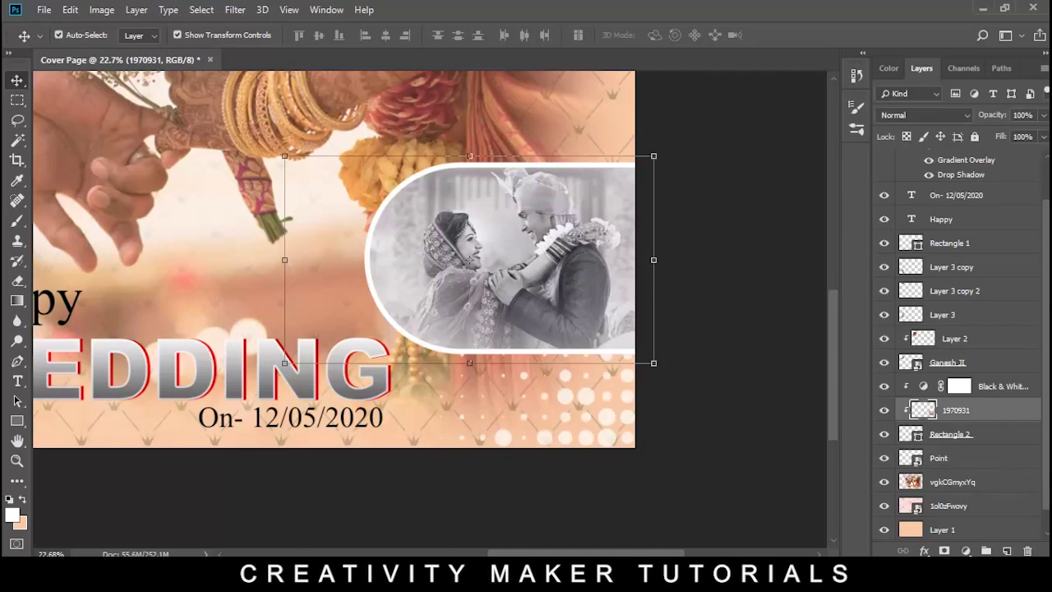
pyautogui.hotkey('shift', 'alt', ']')
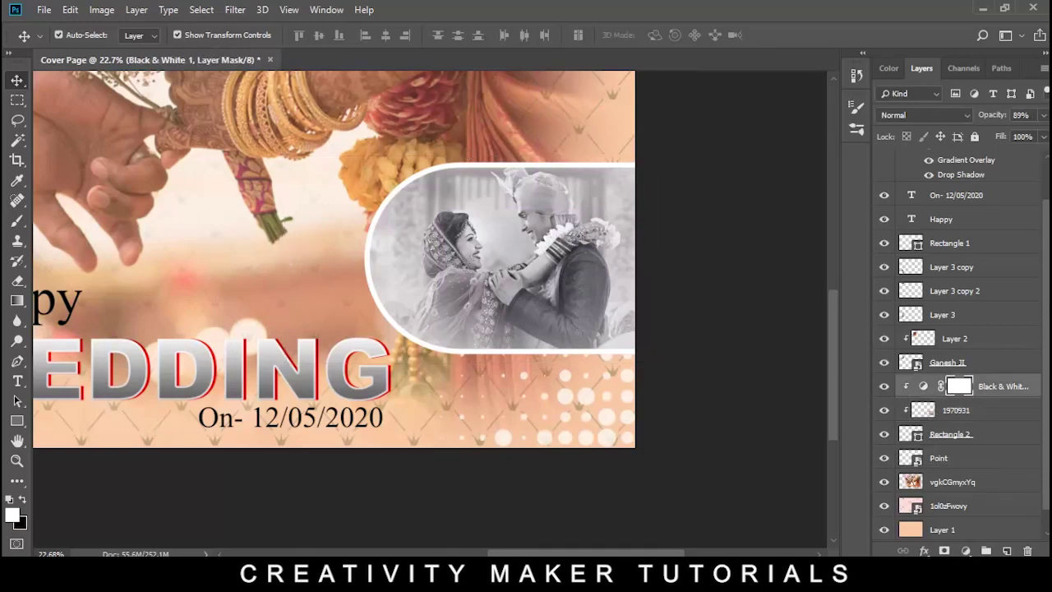
pyautogui.hotkey('shift', 'alt', '[')
pyautogui.hotkey('shift', 'Up')
pyautogui.hotkey('shift', 'Up')
pyautogui.hotkey('shift', 'Up')
pyautogui.hotkey('shift', 'Up')
pyautogui.hotkey('shift', 'Up')
pyautogui.hotkey('shift', 'Up')
pyautogui.hotkey('shift', 'Up')
pyautogui.hotkey('shift', 'Up')
pyautogui.hotkey('shift', 'Up')
pyautogui.hotkey('shift', 'Up')
pyautogui.hotkey('shift', 'Up')
pyautogui.hotkey('shift', 'Up')
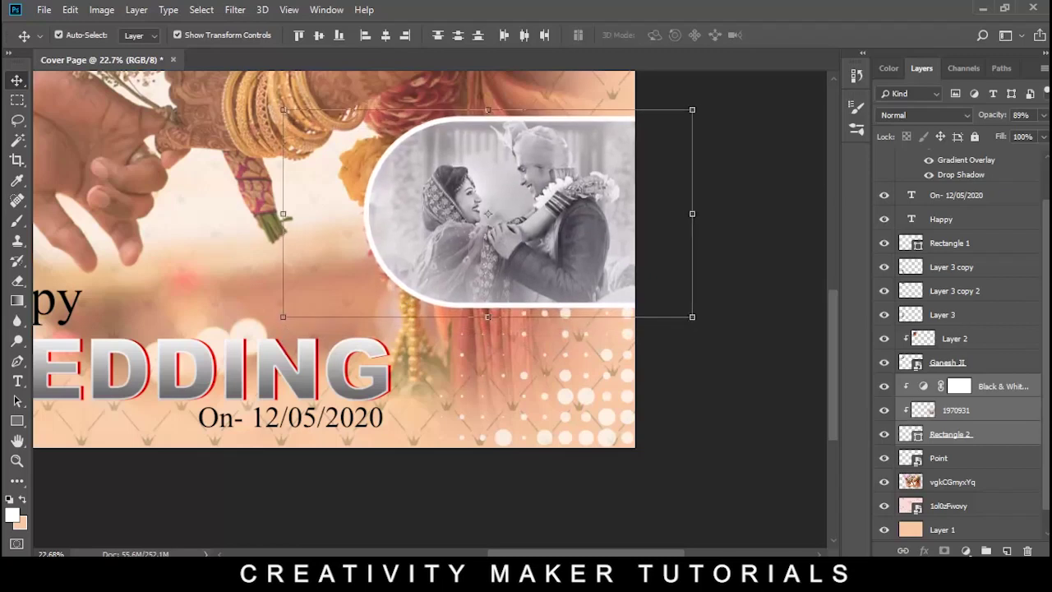
pyautogui.hotkey('shift', 'Left')
pyautogui.hotkey('shift', 'Left')
pyautogui.hotkey('shift', 'Left')
# Step: Enlarge the couple photo frame to about 113% and adjust its position
pyautogui.hotkey('shift', 'Right')
pyautogui.hotkey('shift', 'Right')
pyautogui.hotkey('shift', 'Right')
pyautogui.hotkey('shift', 'Right')
pyautogui.hotkey('ctrl', '0')
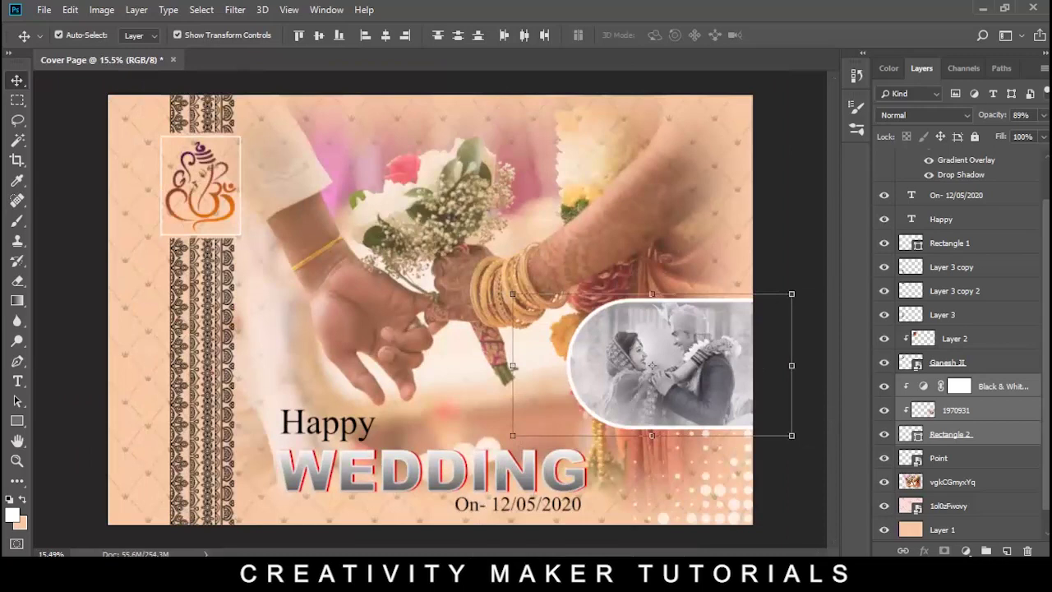
pyautogui.hotkey('ctrl', '-')
pyautogui.moveTo(729, 413); pyautogui.dragTo(745, 420)
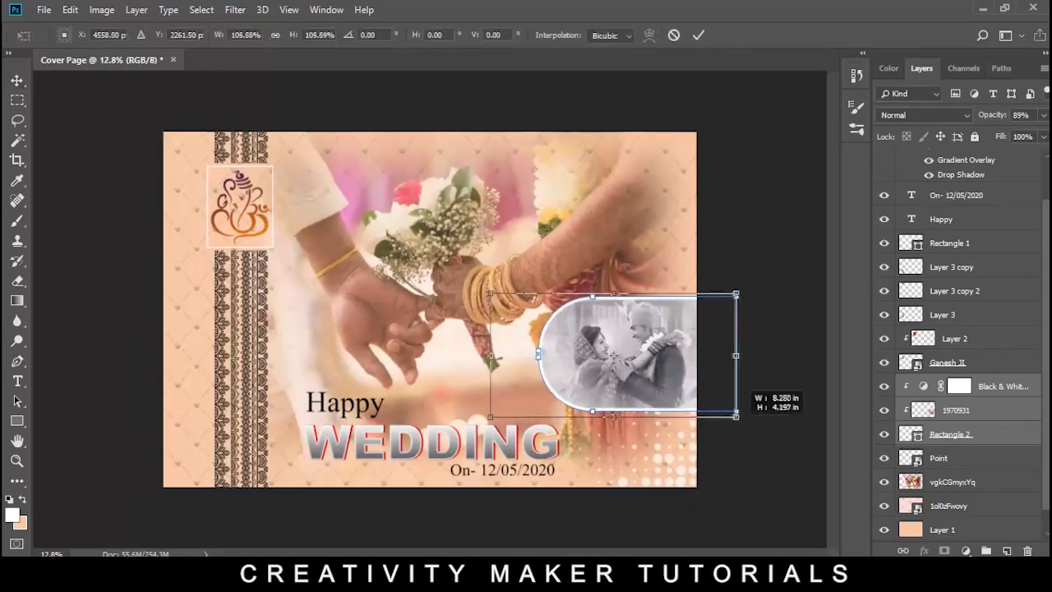
pyautogui.moveTo(661, 317); pyautogui.dragTo(654, 317)
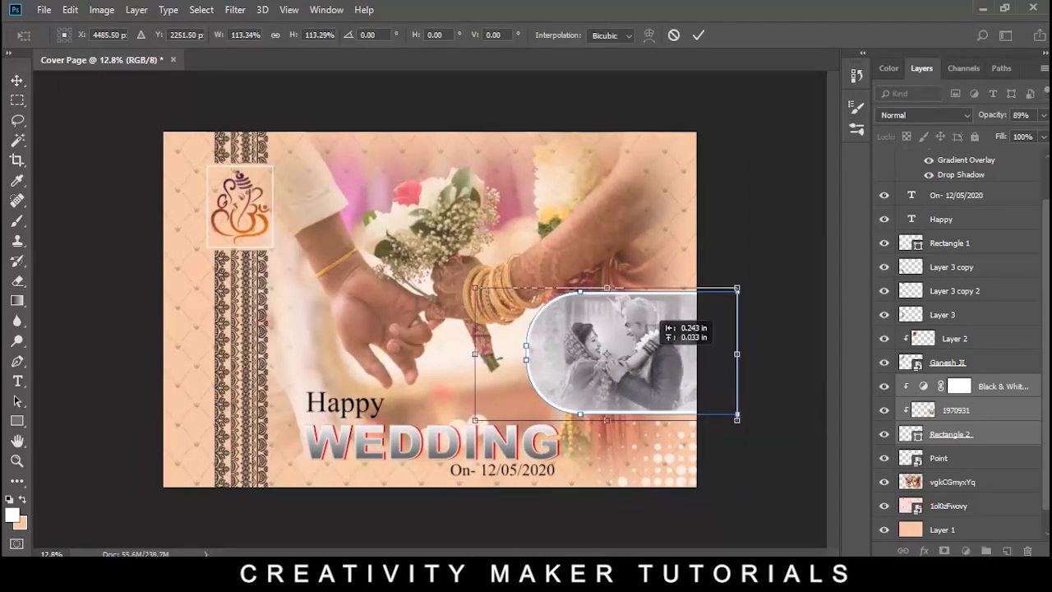
pyautogui.press('Return')
pyautogui.hotkey('shift', 'Down')
pyautogui.hotkey('shift', 'Down')
pyautogui.hotkey('shift', 'Down')
pyautogui.hotkey('shift', 'Down')
pyautogui.hotkey('shift', 'Down')
pyautogui.hotkey('shift', 'Down')
pyautogui.hotkey('ctrl', 'alt', 'a')
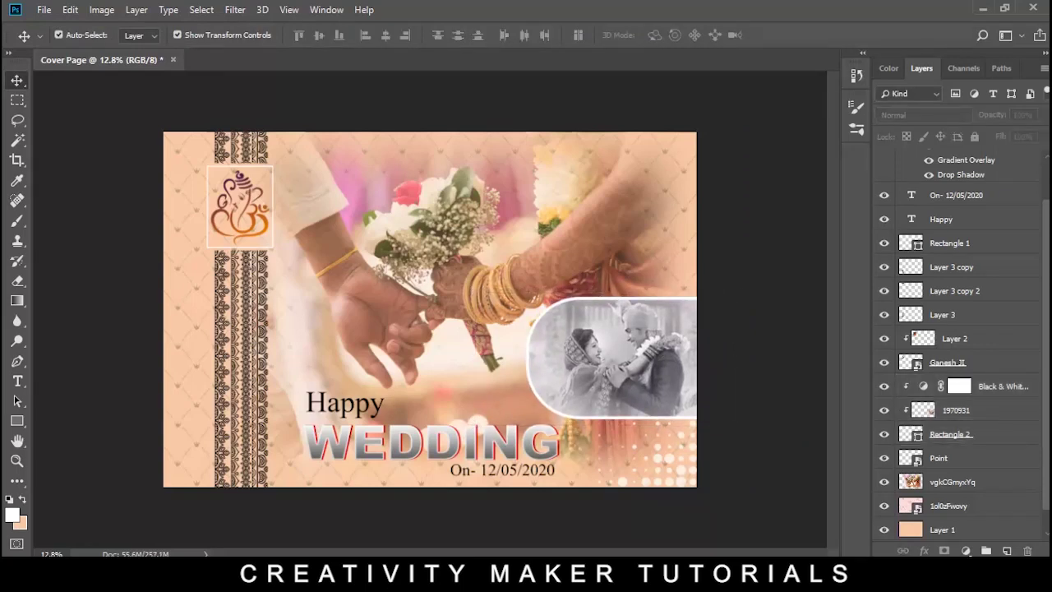
# Step: Select Happy and WEDDING together and scale them up to about 117%
pyautogui.click(345, 403)
pyautogui.click(431, 426)
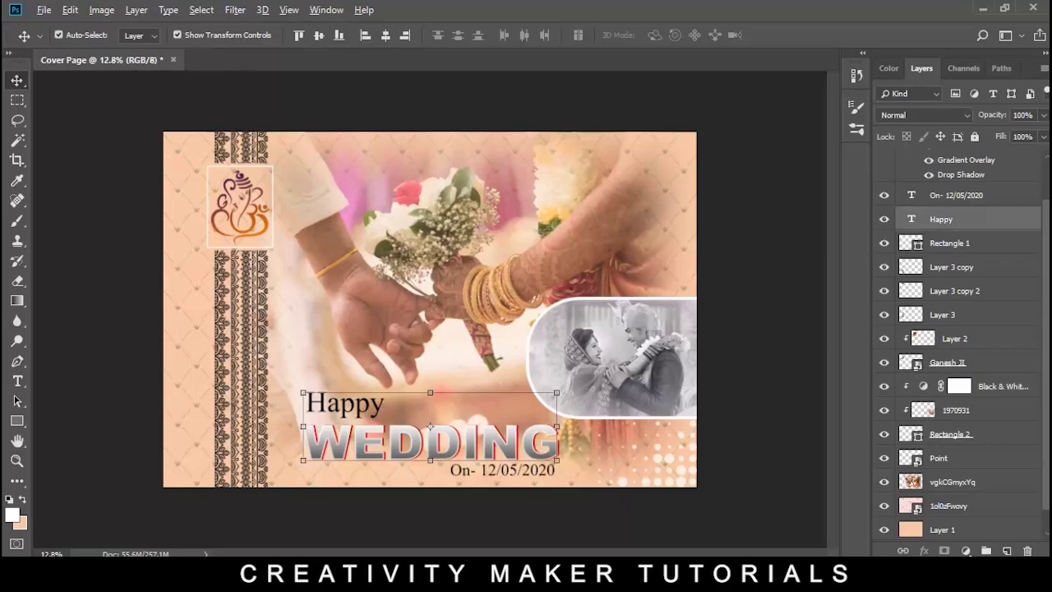
pyautogui.moveTo(557, 427); pyautogui.dragTo(579, 427)
pyautogui.scroll(3, 527, 485)
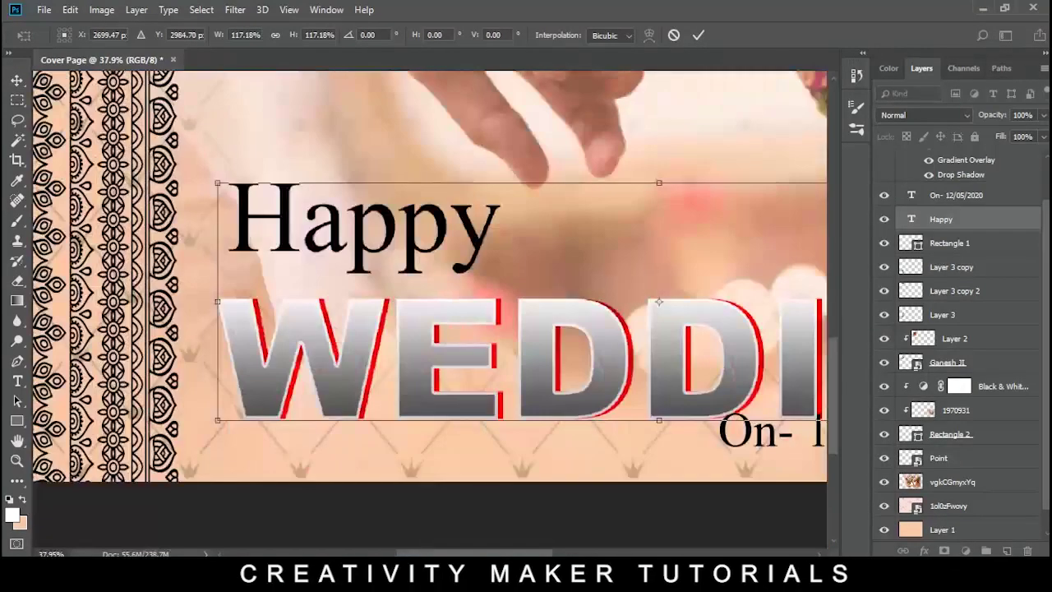
# Step: Move the Happy WEDDING title left and up, and shift the date line right
pyautogui.moveTo(453, 317); pyautogui.dragTo(416, 306)
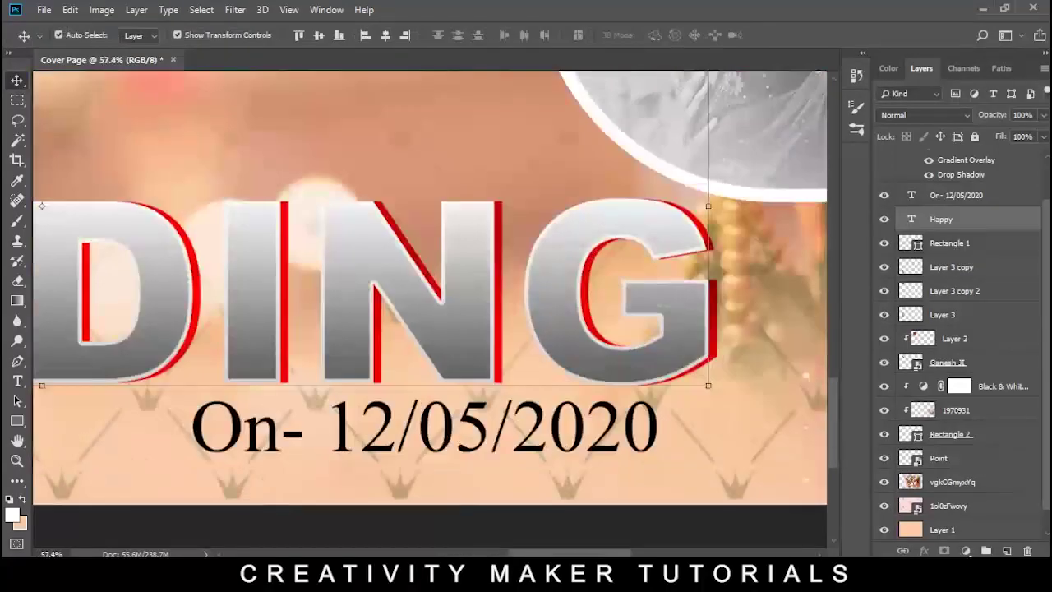
pyautogui.moveTo(600, 400); pyautogui.dragTo(658, 399)
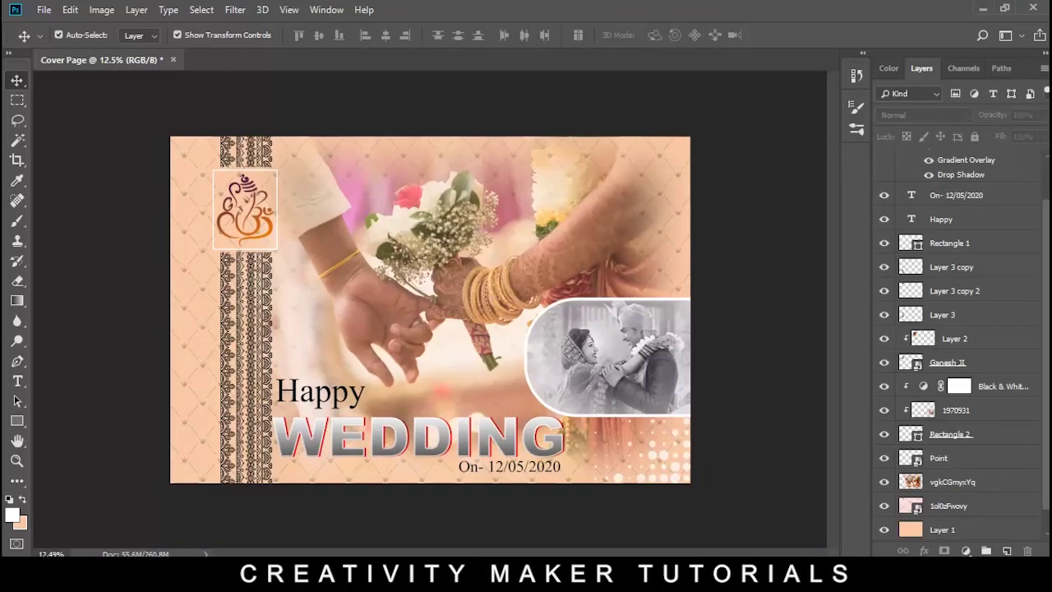
# Step: Add the first name as white #ffffff 72 pt text at the cover's upper right
pyautogui.click(17, 381)
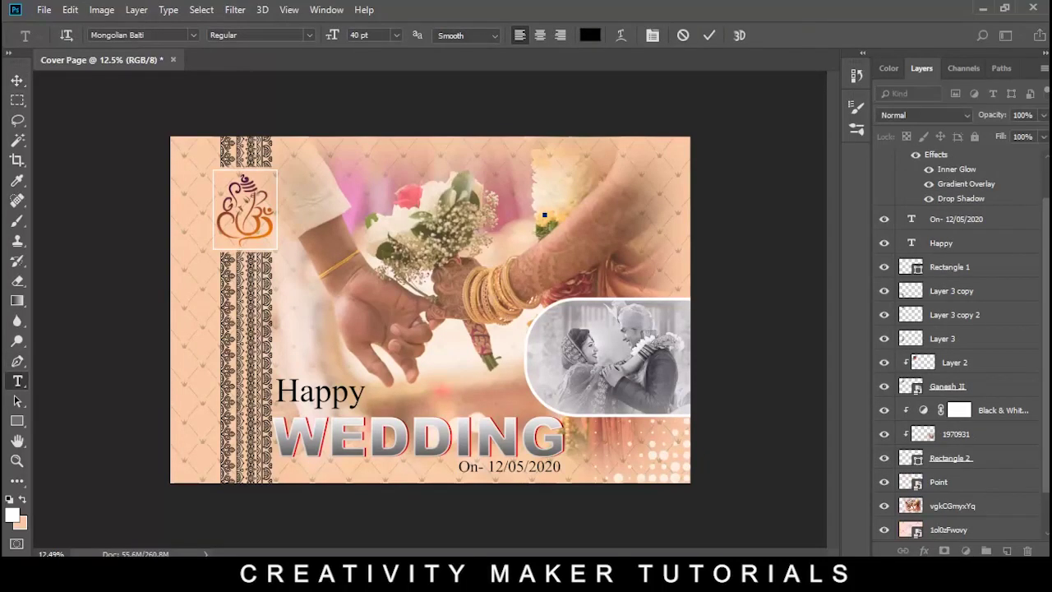
pyautogui.click(396, 36)
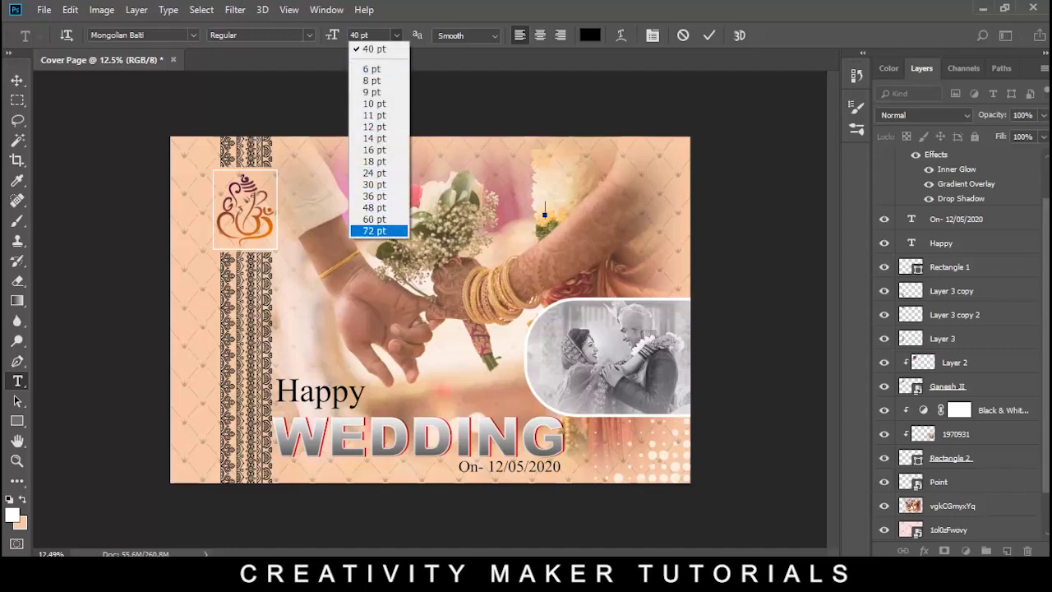
pyautogui.click(380, 227)
pyautogui.click(589, 35)
pyautogui.write('ffffff')
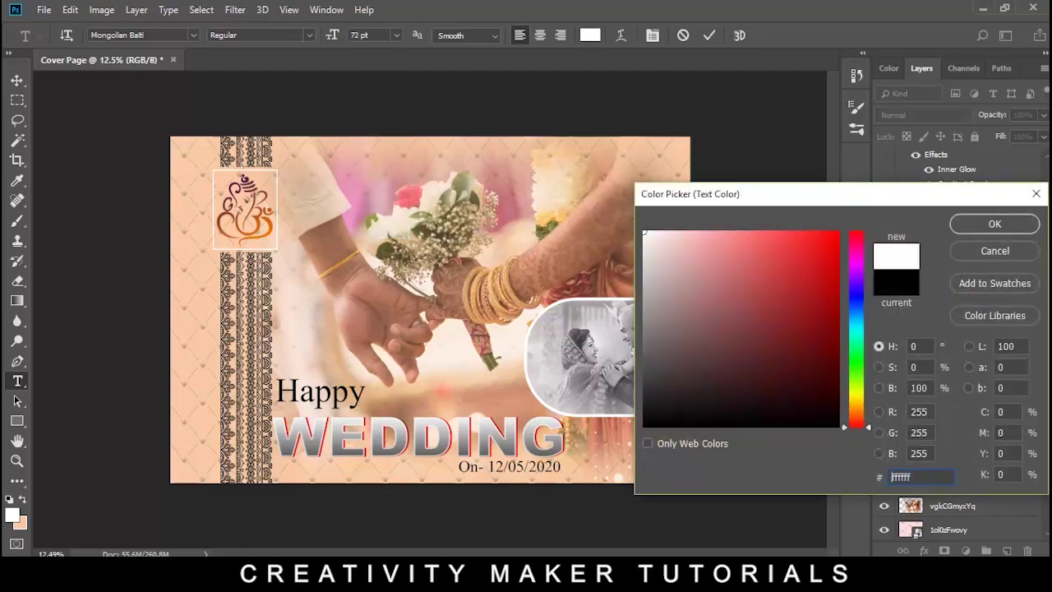
pyautogui.press('Return')
pyautogui.write('Ta')
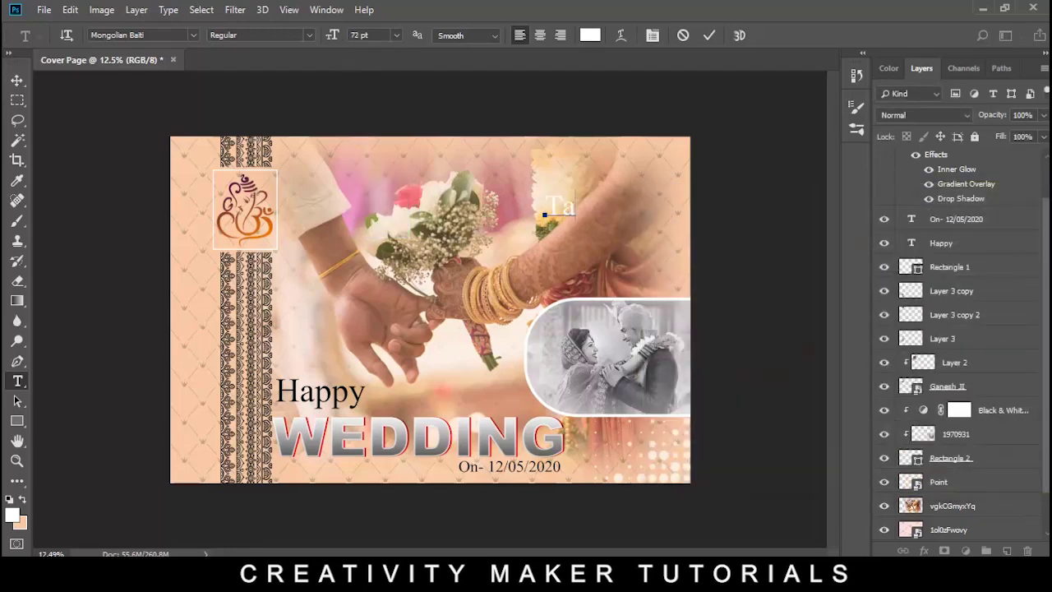
pyautogui.write('nn')
pyautogui.click(16, 80)
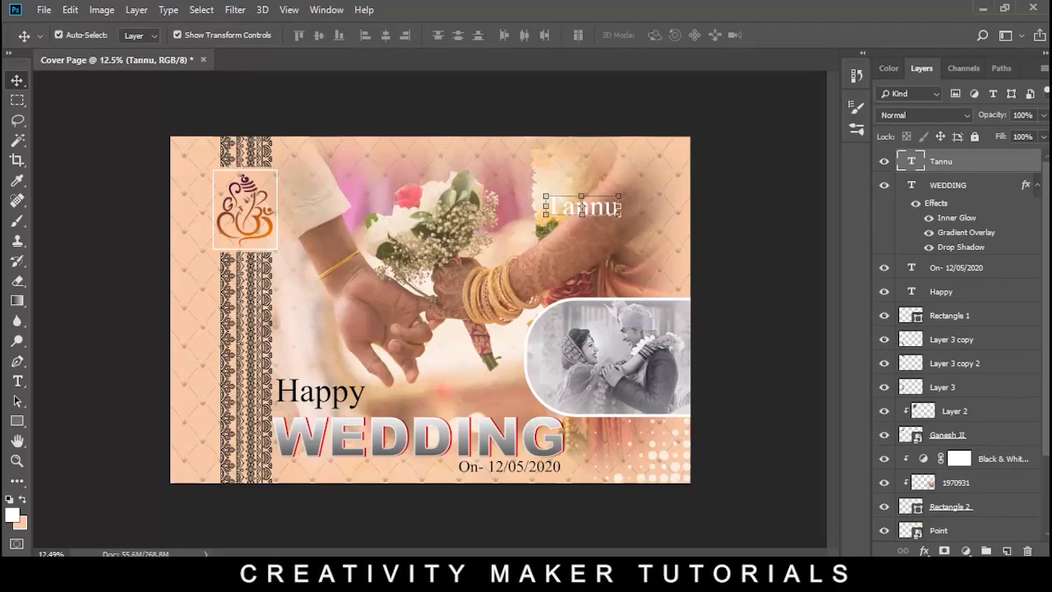
pyautogui.scroll(5, 581, 208)
pyautogui.hotkey('ctrl', 't')
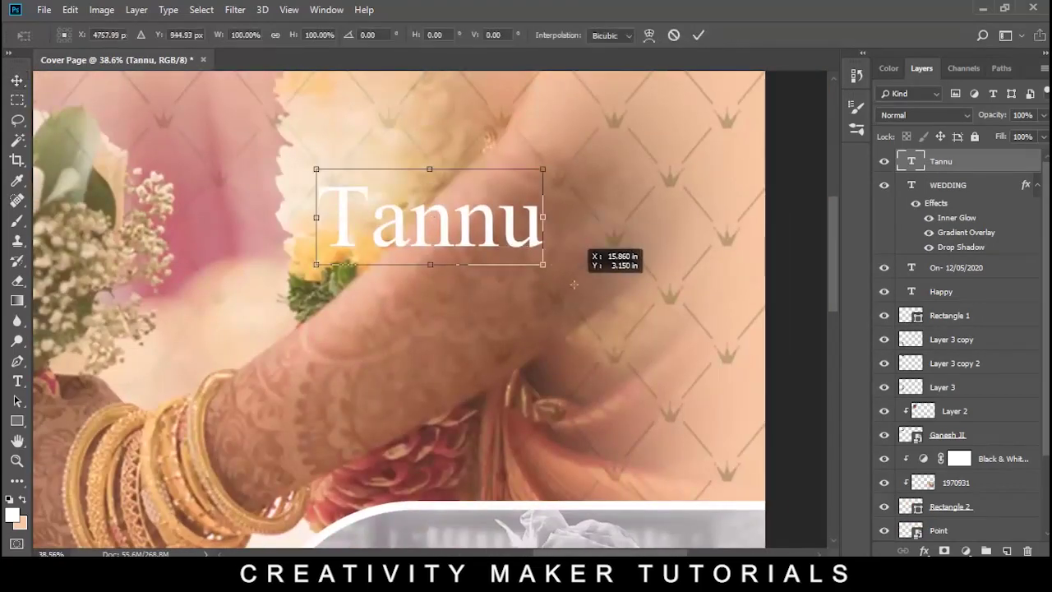
# Step: Enlarge the first name to about 143% and shift it right
pyautogui.press('Return')
pyautogui.hotkey('ctrl', 't')
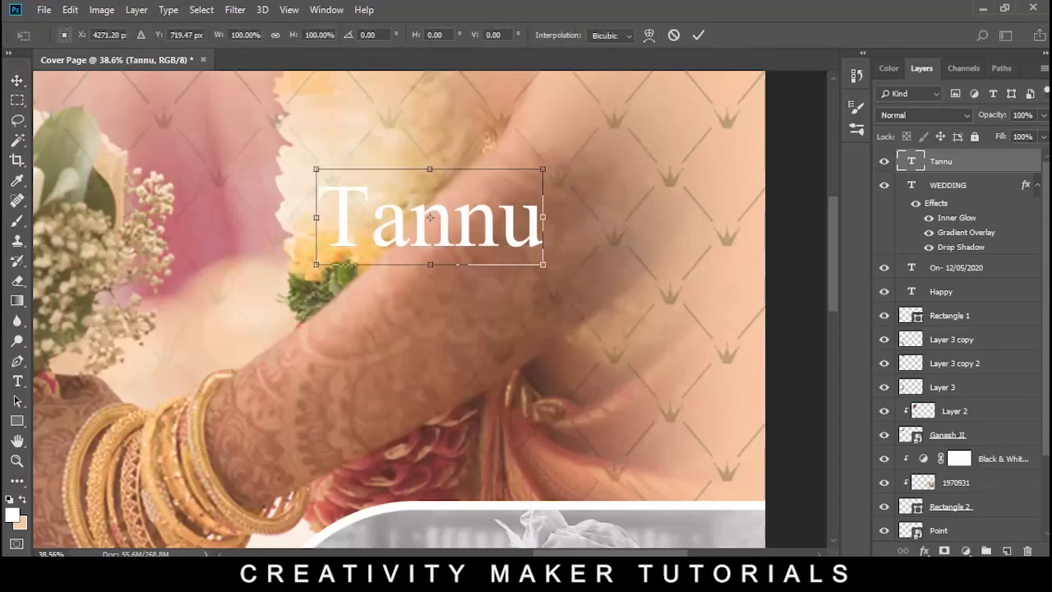
pyautogui.moveTo(542, 264); pyautogui.dragTo(592, 274)
pyautogui.moveTo(440, 216); pyautogui.dragTo(552, 220)
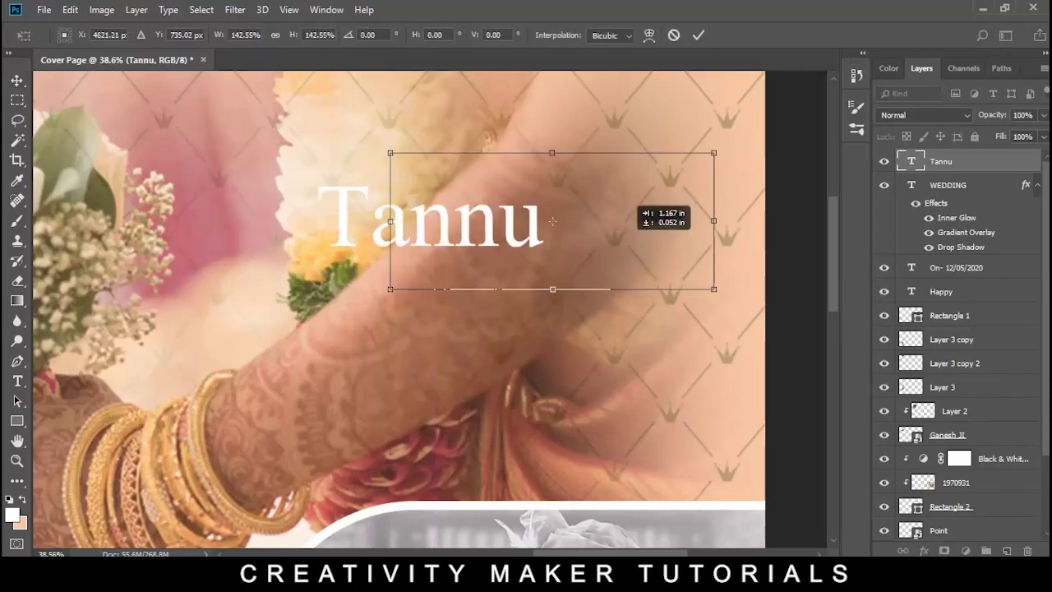
pyautogui.press('Return')
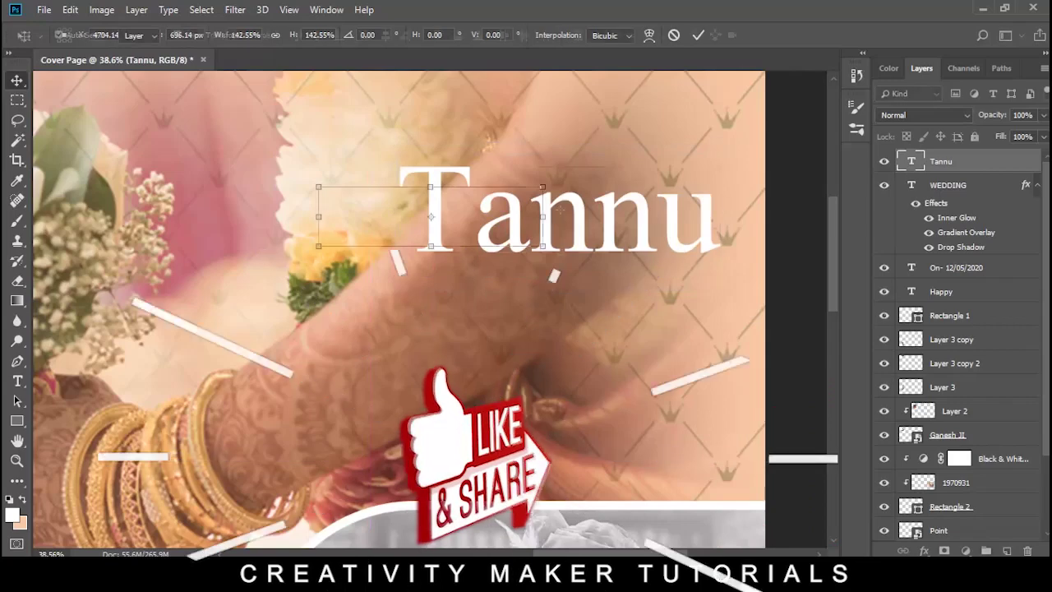
# Step: Give the name a black 8 px drop shadow and drag a copy below it
pyautogui.doubleClick(987, 161)
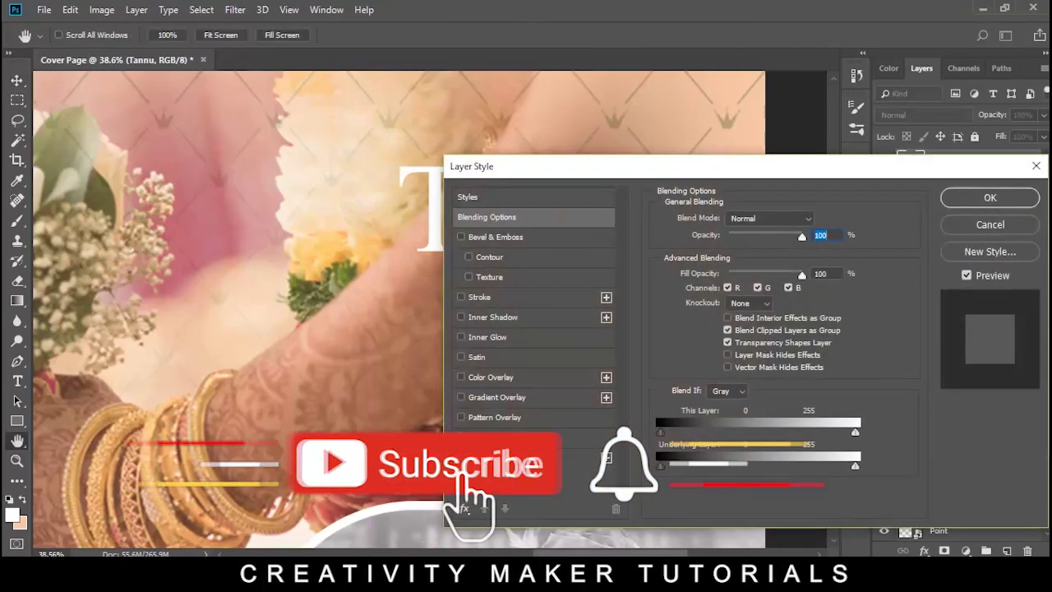
pyautogui.click(495, 457)
pyautogui.moveTo(821, 166); pyautogui.dragTo(717, 309)
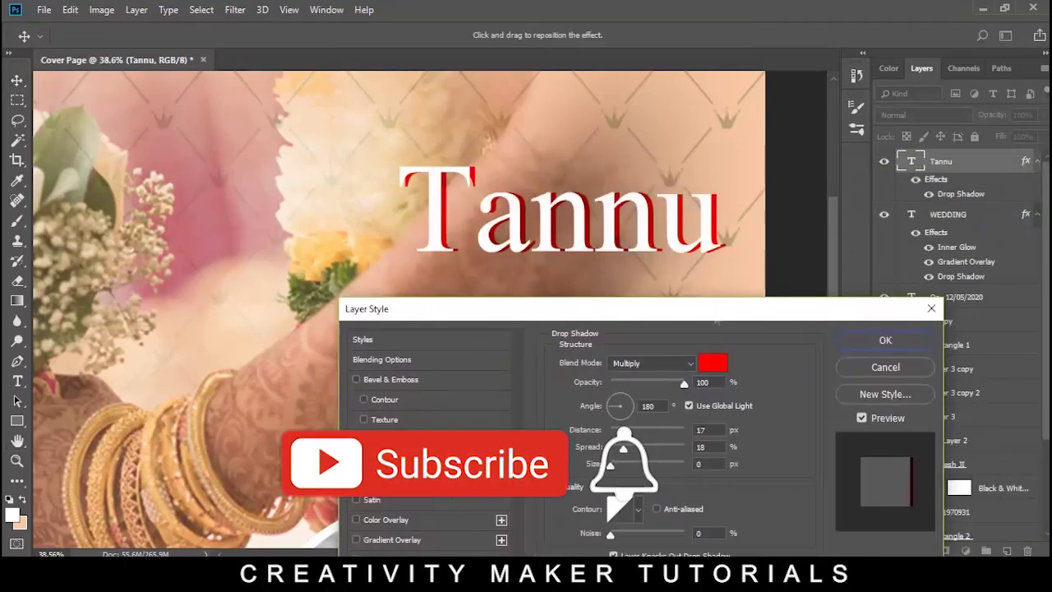
pyautogui.click(713, 363)
pyautogui.click(645, 425)
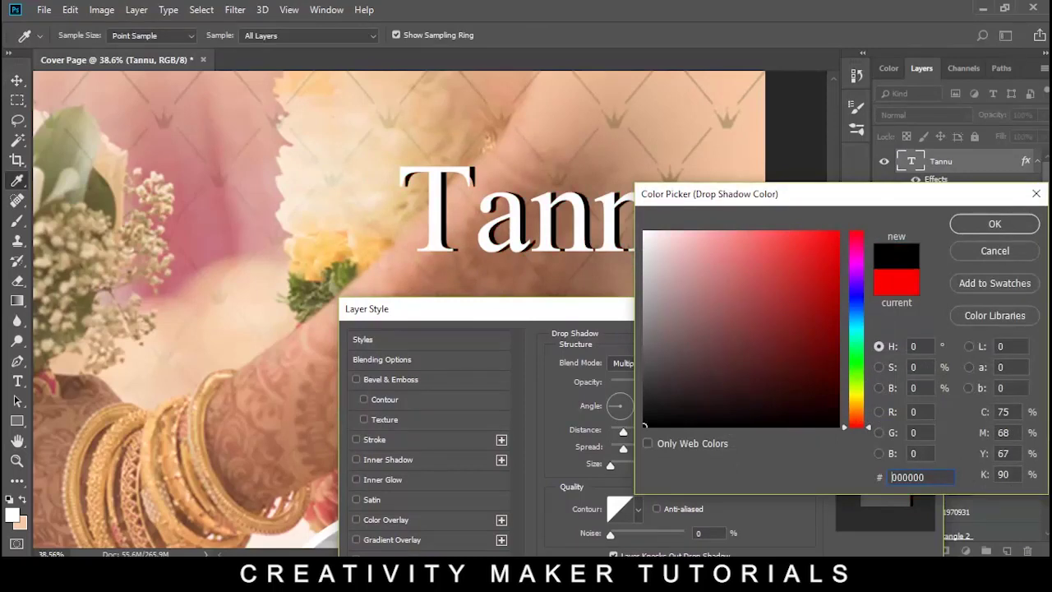
pyautogui.press('Return')
pyautogui.click(700, 430)
pyautogui.write('8')
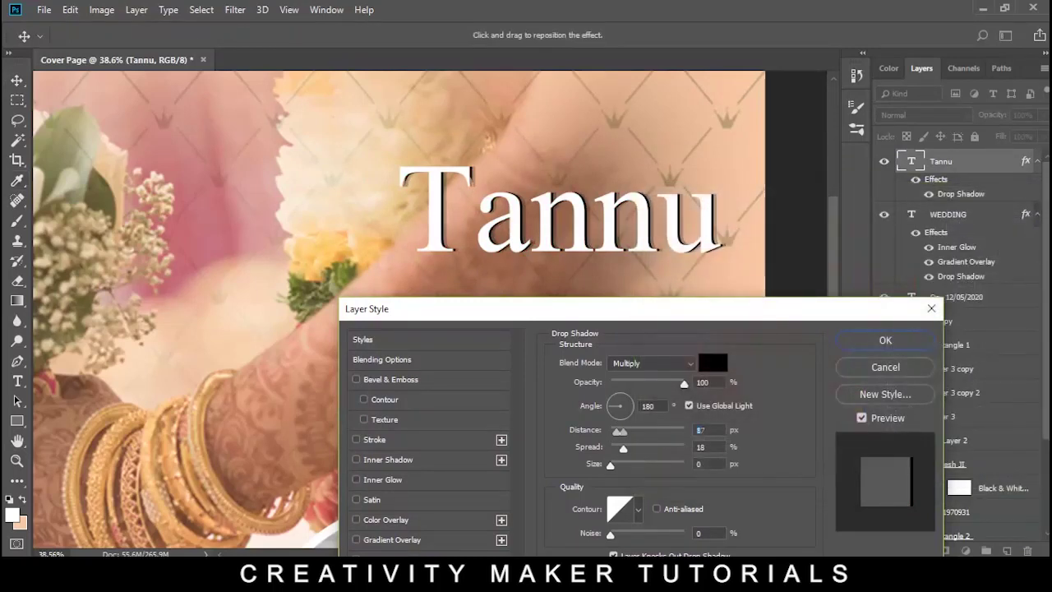
pyautogui.press('Return')
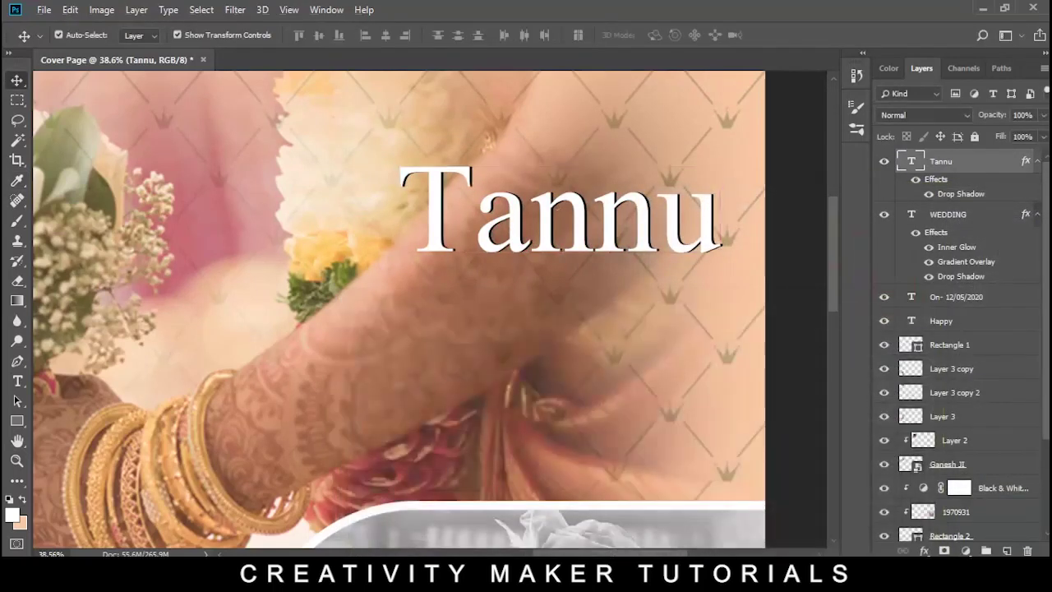
pyautogui.moveTo(564, 208); pyautogui.dragTo(564, 389)
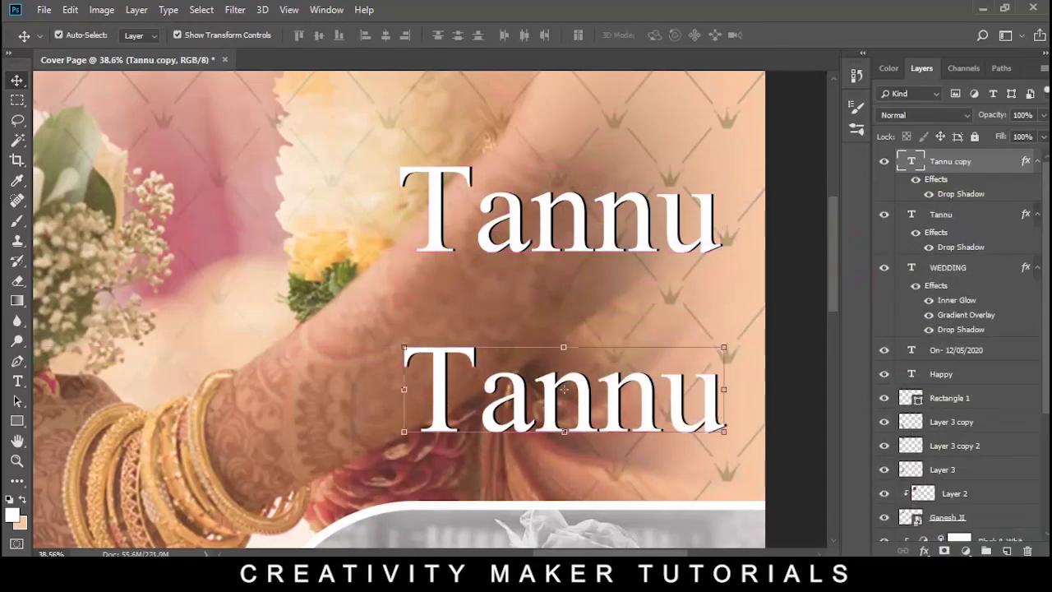
# Step: Retype the lower copy as the second name and align it under the first
pyautogui.doubleClick(564, 389)
pyautogui.write('Mannu')
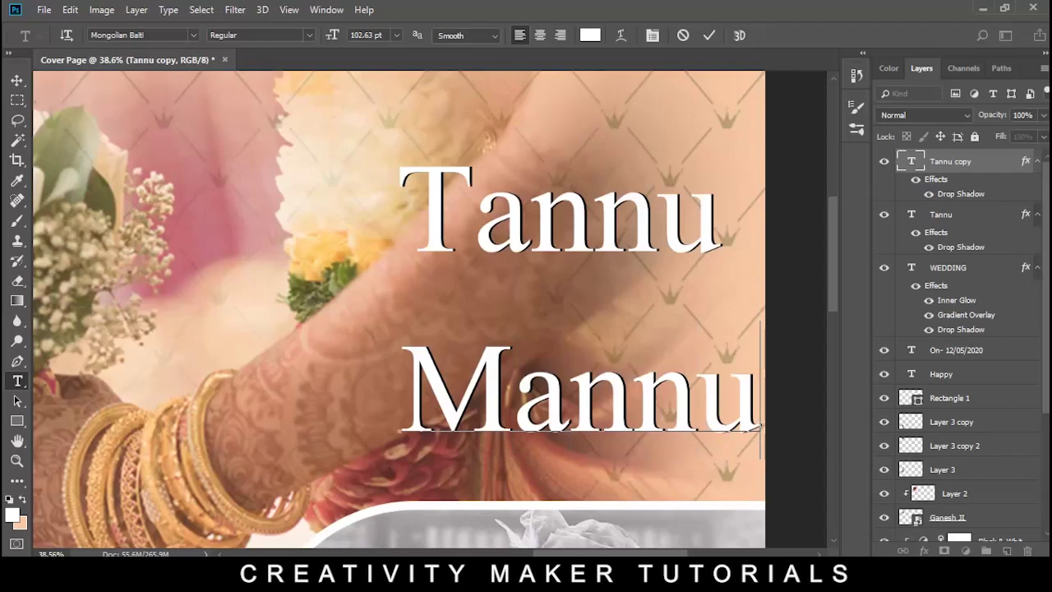
pyautogui.click(17, 80)
pyautogui.moveTo(579, 390); pyautogui.dragTo(581, 389)
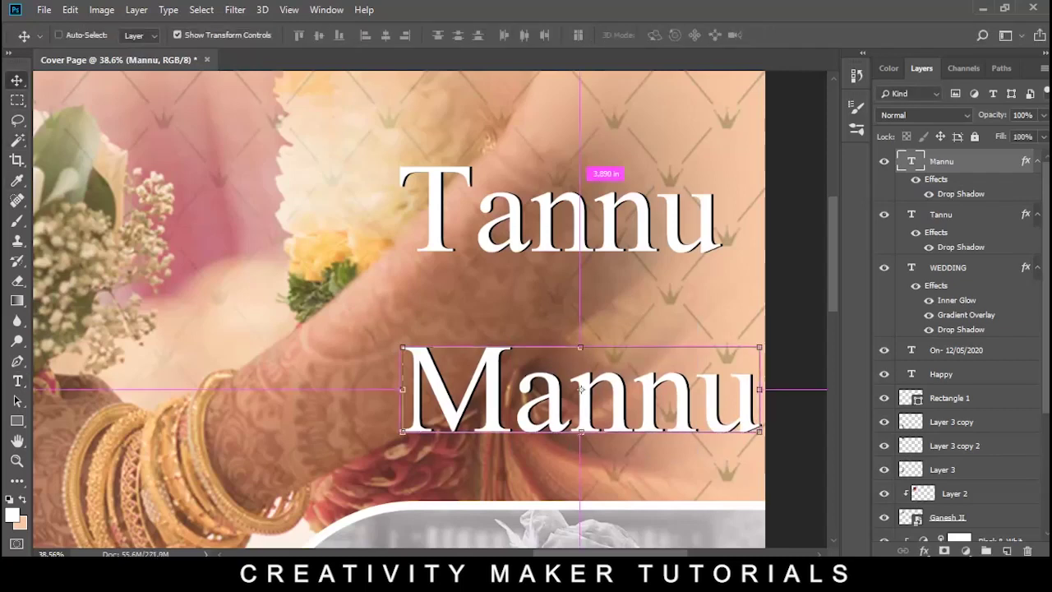
# Step: Duplicate the name between the two lines and retype it as 'Weds' at 70 pt
pyautogui.hotkey('ctrl', 'j')
pyautogui.keyDown('alt'); pyautogui.moveTo(580, 389); pyautogui.dragTo(574, 300); pyautogui.keyUp('alt')
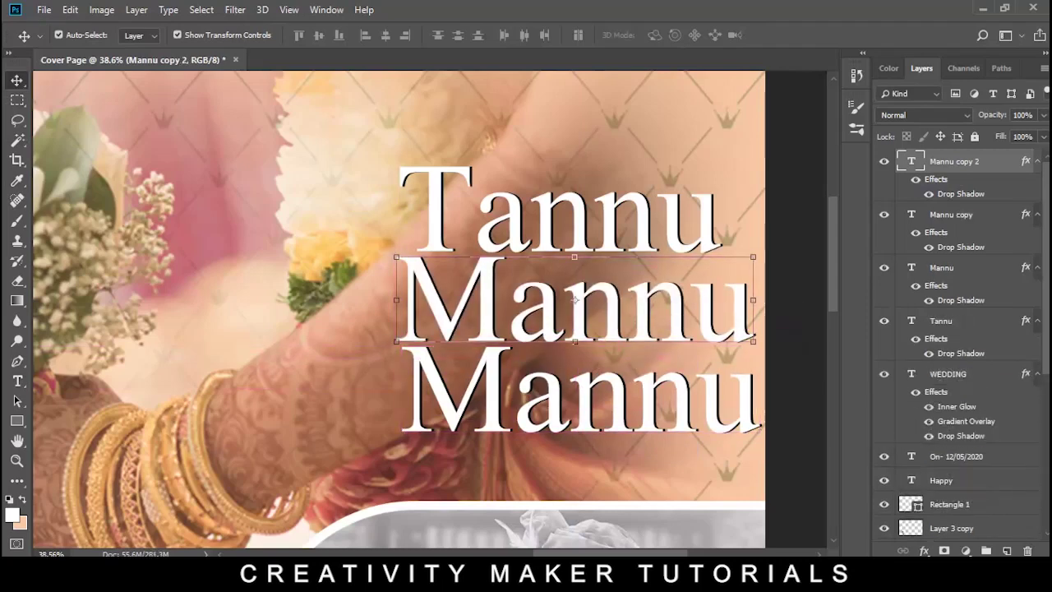
pyautogui.doubleClick(576, 300)
pyautogui.write('Weds')
pyautogui.hotkey('ctrl', 'a')
pyautogui.click(380, 36)
pyautogui.write('70')
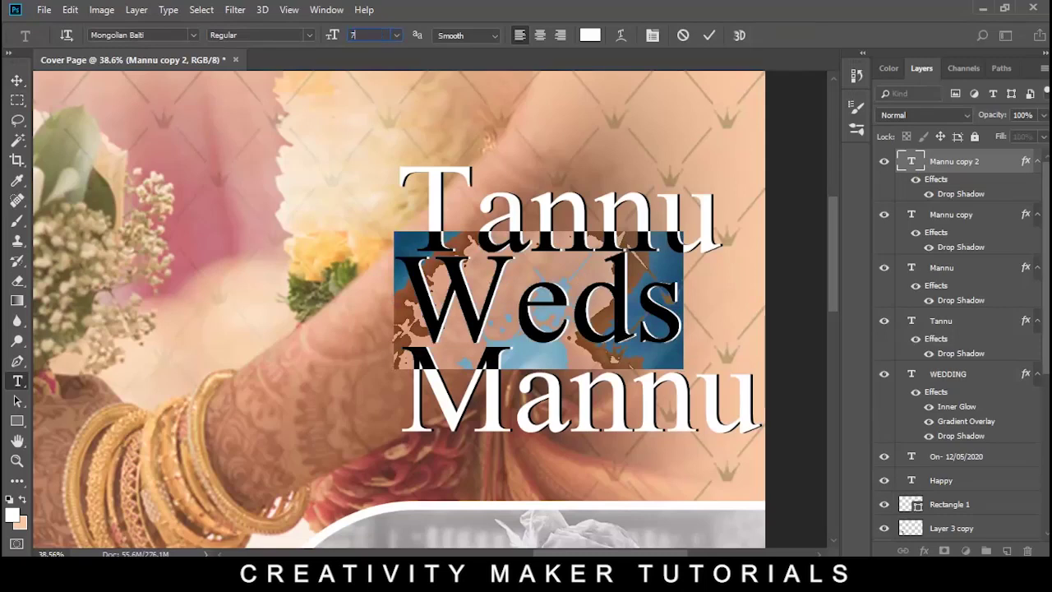
pyautogui.press('Return')
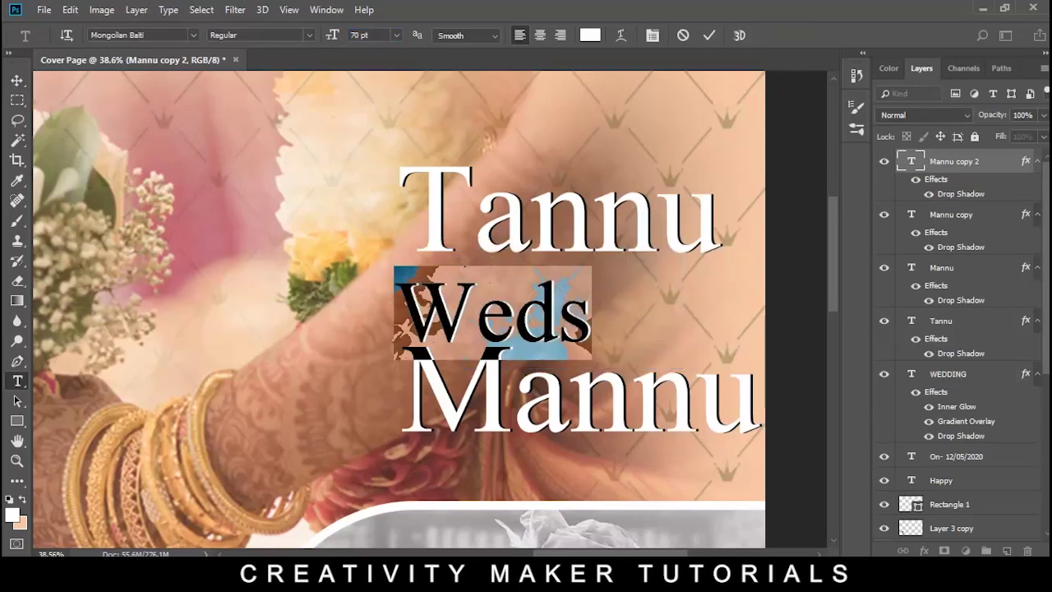
# Step: Set Weds to the Montez script font and centre it between the names
pyautogui.click(193, 35)
pyautogui.write('mac')
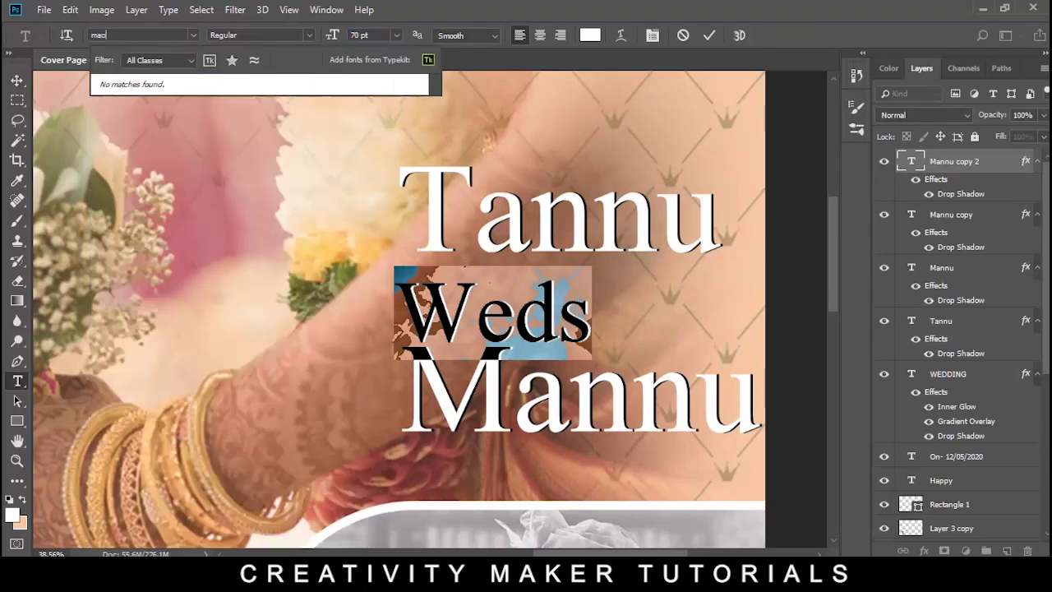
pyautogui.press('BackSpace')
pyautogui.press('BackSpace')
pyautogui.write('on')
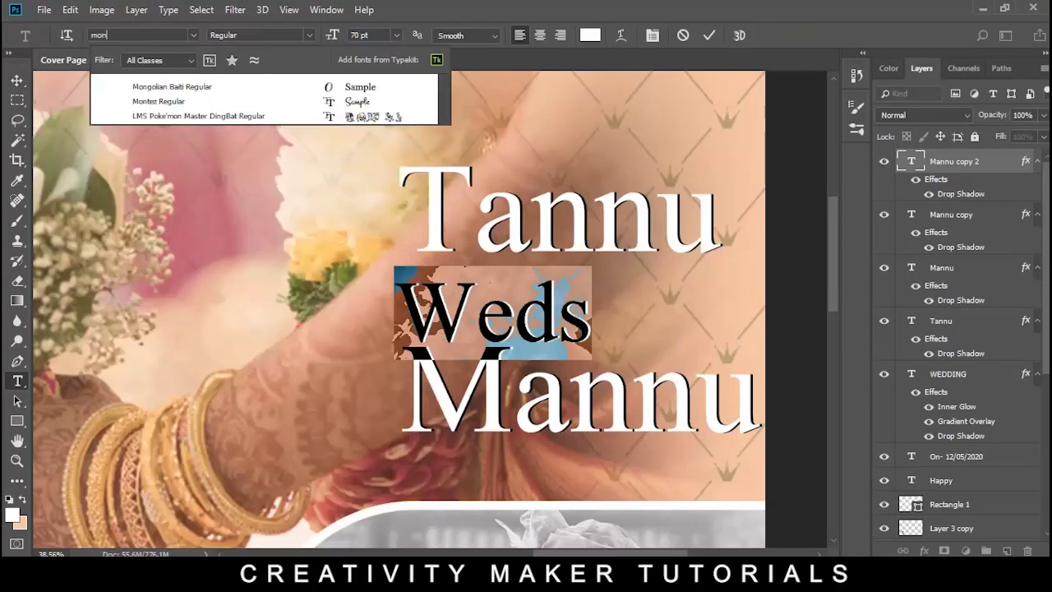
pyautogui.press('Down')
pyautogui.press('Return')
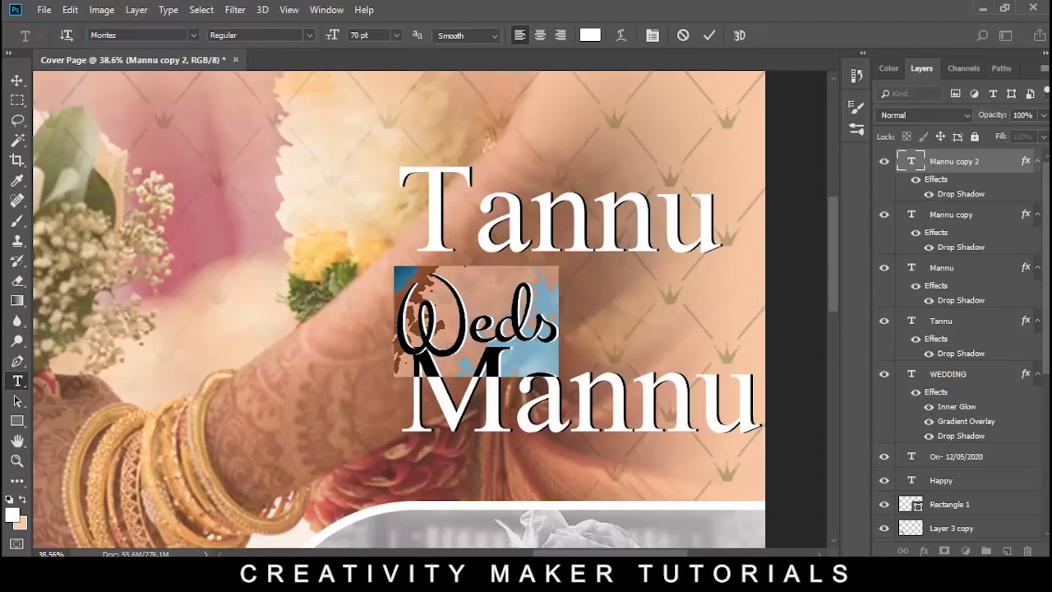
pyautogui.hotkey('ctrl', 'Return')
pyautogui.press('v')
pyautogui.moveTo(477, 315); pyautogui.dragTo(580, 315)
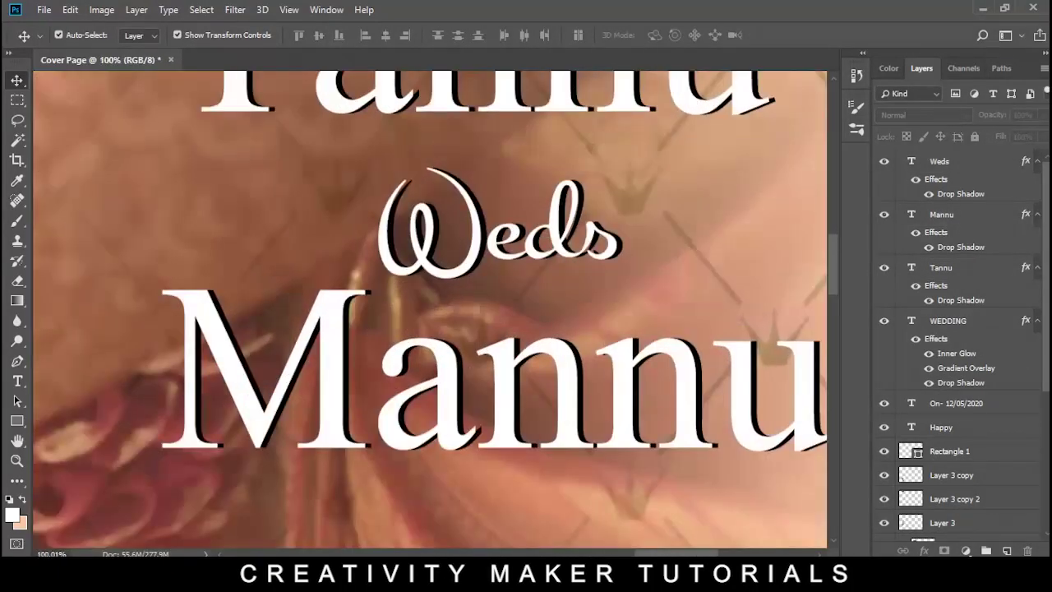
# Step: Nudge the Weds text slightly upward between the names
pyautogui.moveTo(497, 222); pyautogui.dragTo(501, 211)
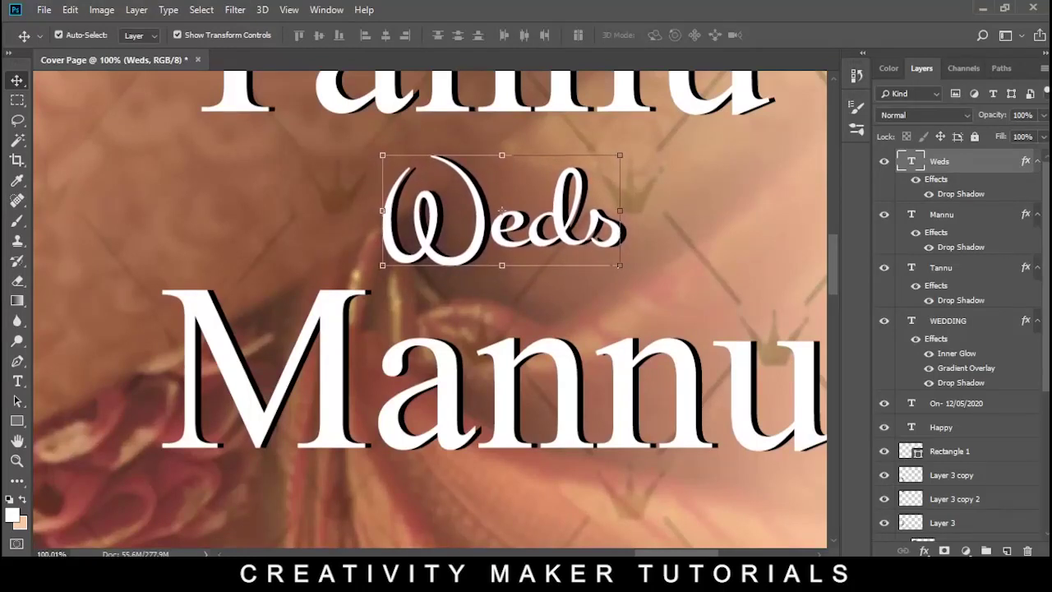
pyautogui.doubleClick(502, 210)
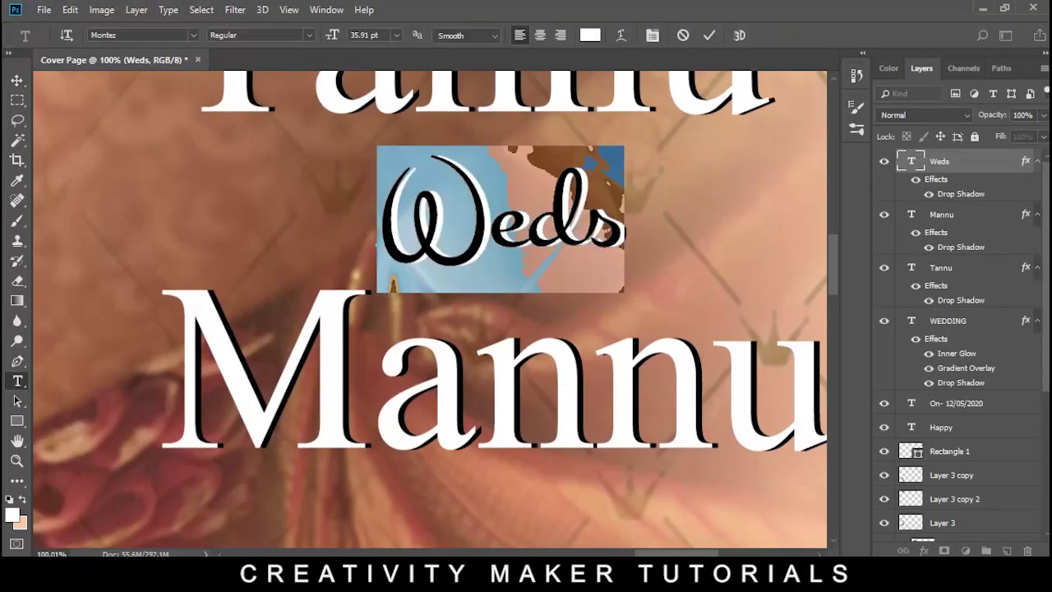
pyautogui.press('Escape')
# Step: Give Weds a drop shadow with colour ff0000
pyautogui.doubleClick(987, 161)
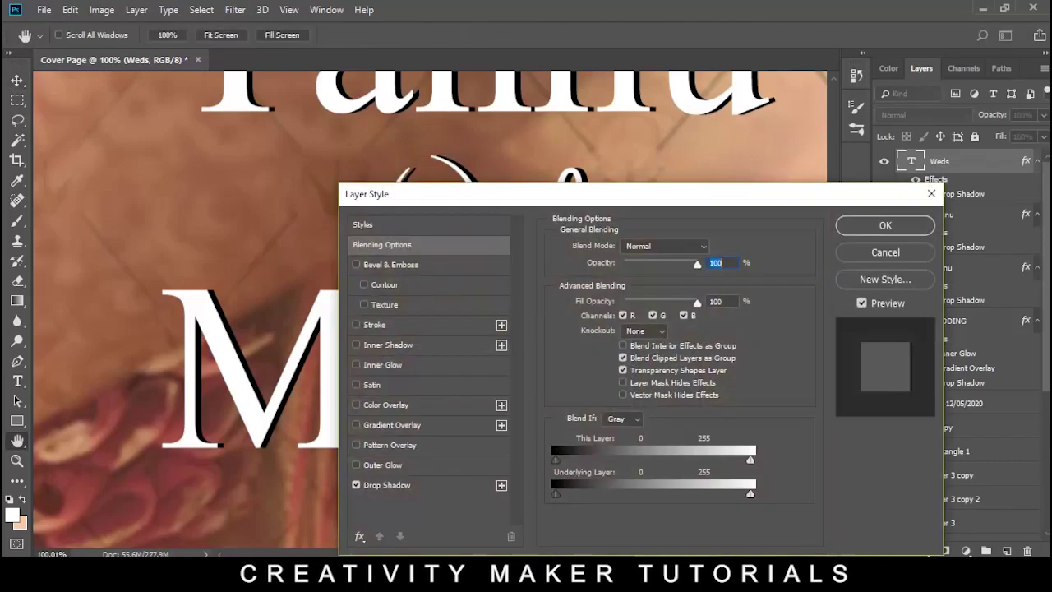
pyautogui.click(387, 486)
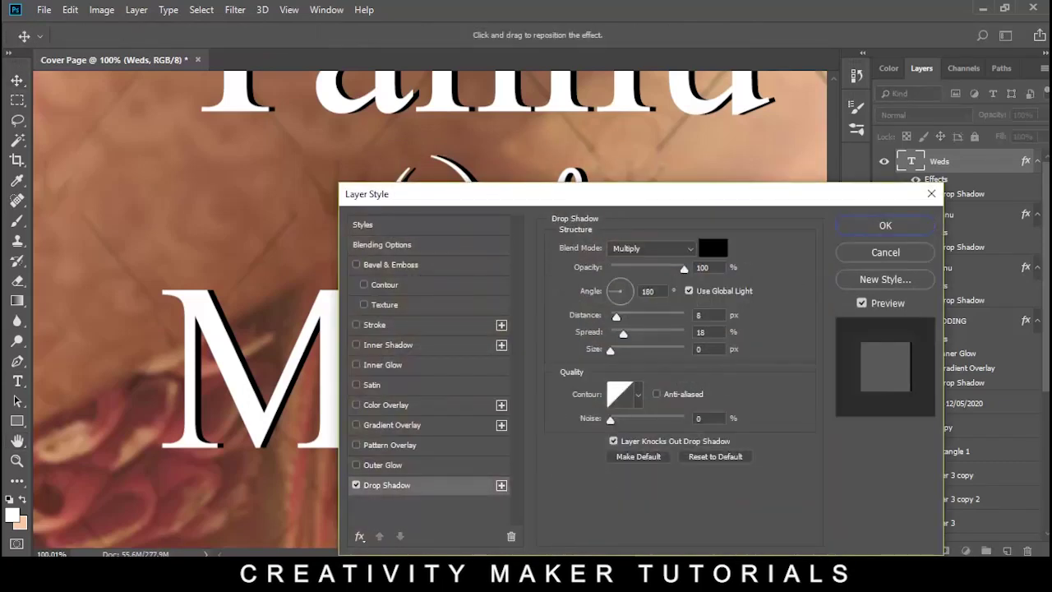
pyautogui.click(712, 247)
pyautogui.click(649, 260)
pyautogui.write('ff0000')
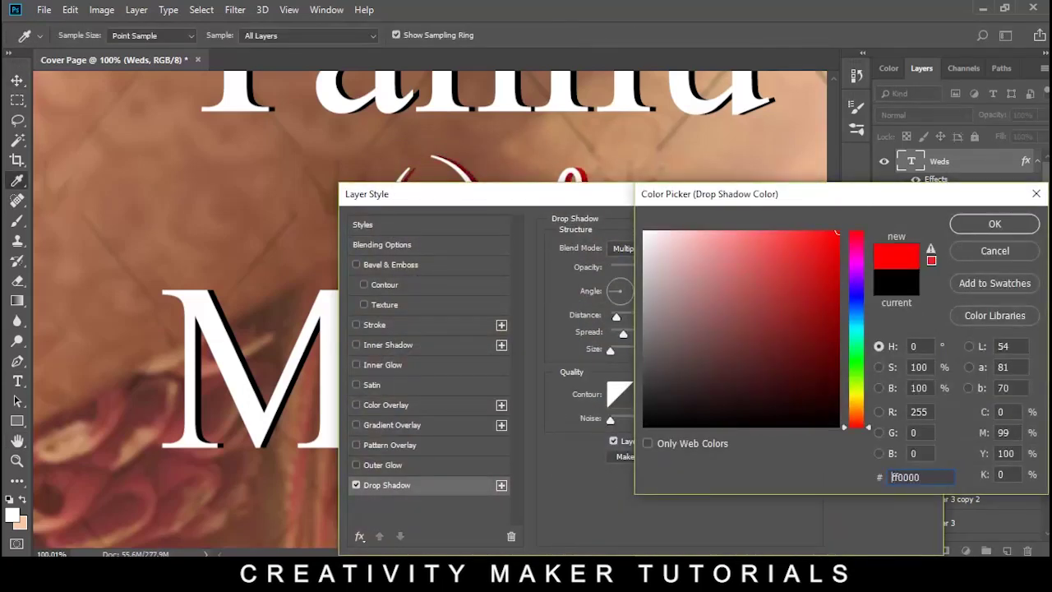
pyautogui.press('Return')
pyautogui.press('Return')
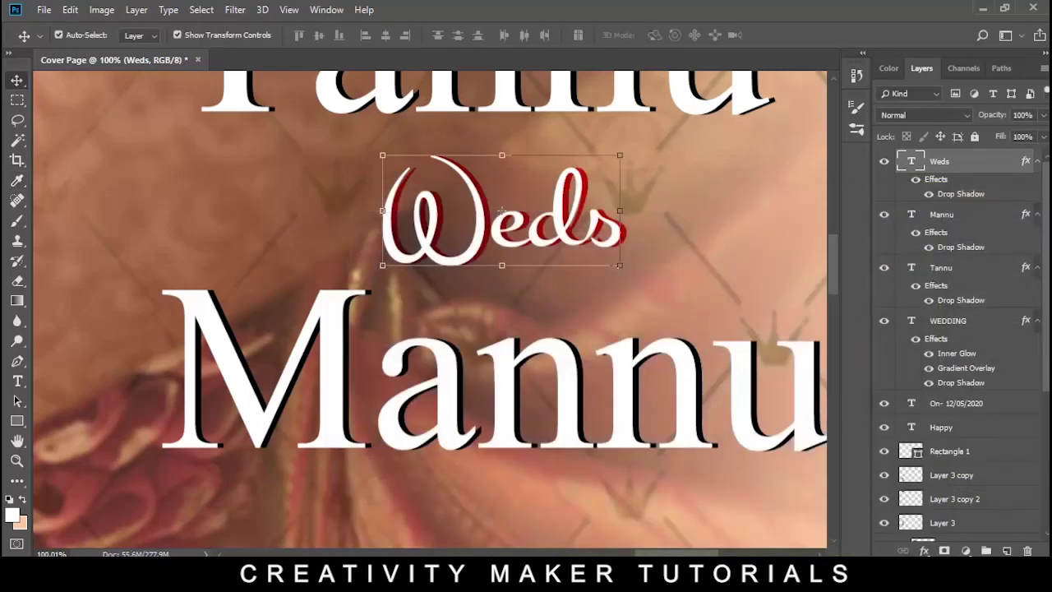
# Step: Change the Weds text colour to dark near-black grey 212121
pyautogui.doubleClick(501, 211)
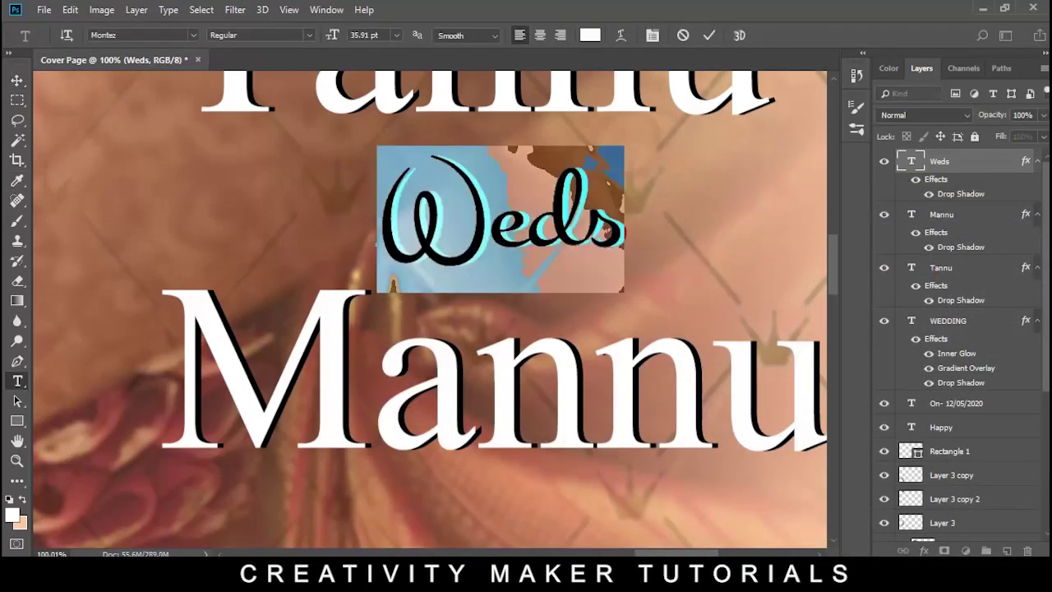
pyautogui.click(590, 35)
pyautogui.click(644, 419)
pyautogui.click(699, 289)
pyautogui.click(804, 252)
pyautogui.moveTo(645, 247); pyautogui.dragTo(646, 402)
pyautogui.click(995, 223)
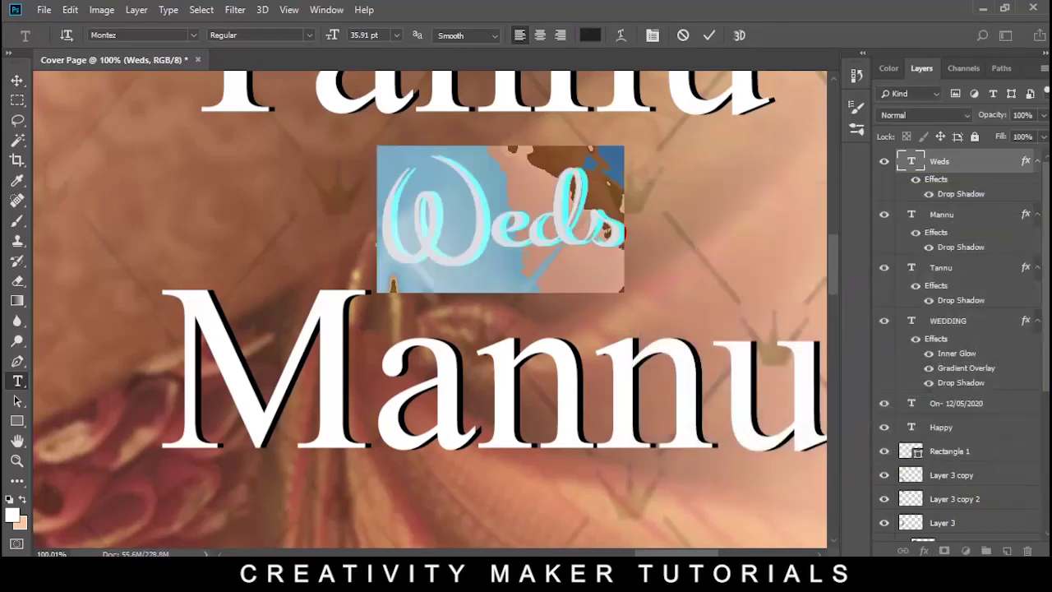
pyautogui.click(17, 79)
# Step: Make the Weds drop shadow white (ffffff), Normal blend mode, distance 3 px
pyautogui.doubleClick(961, 194)
pyautogui.click(715, 248)
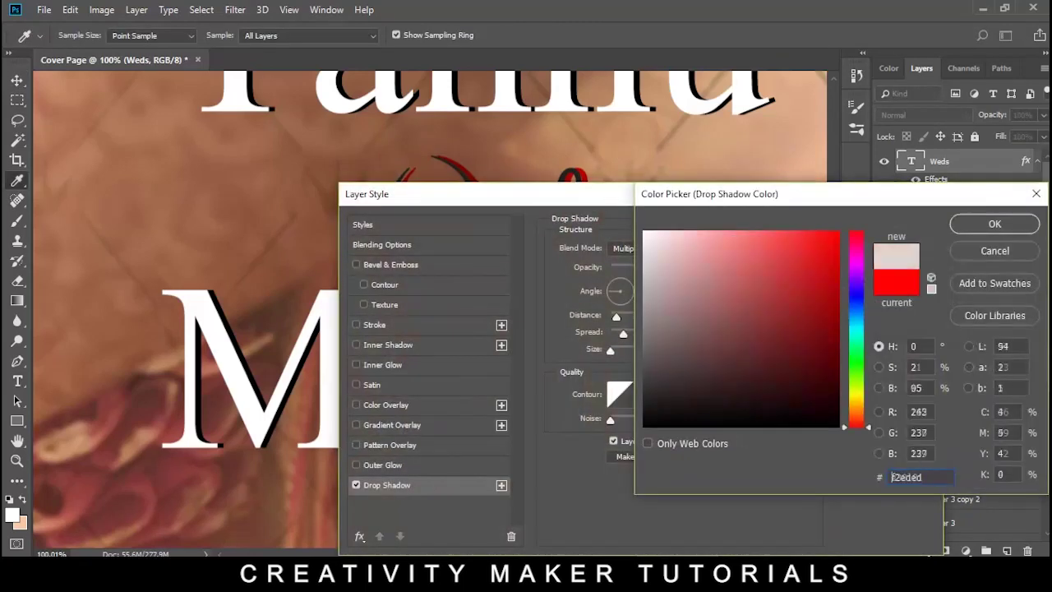
pyautogui.write('ffffff')
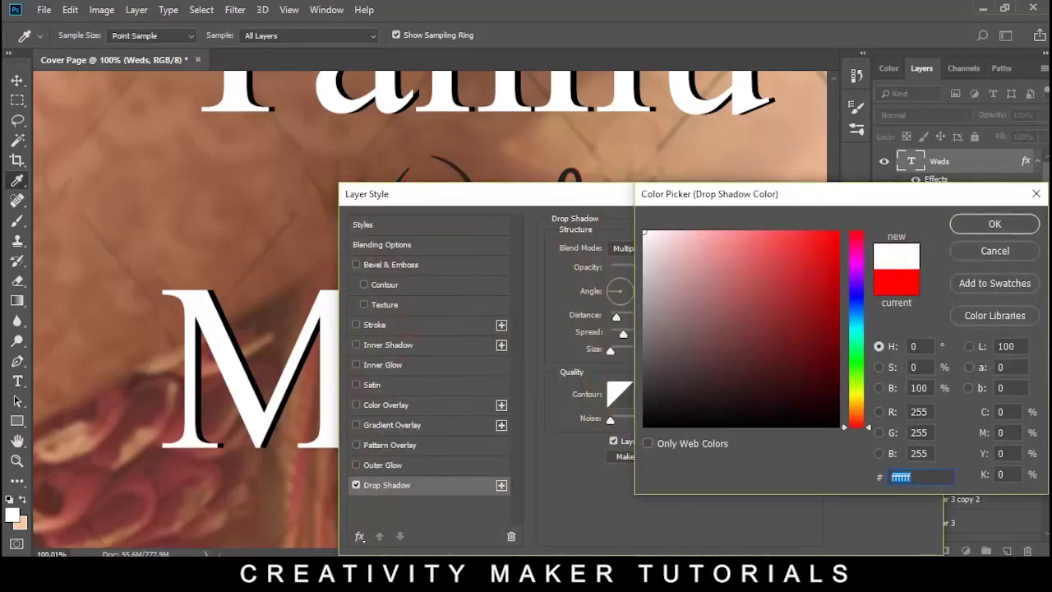
pyautogui.press('Return')
pyautogui.click(652, 248)
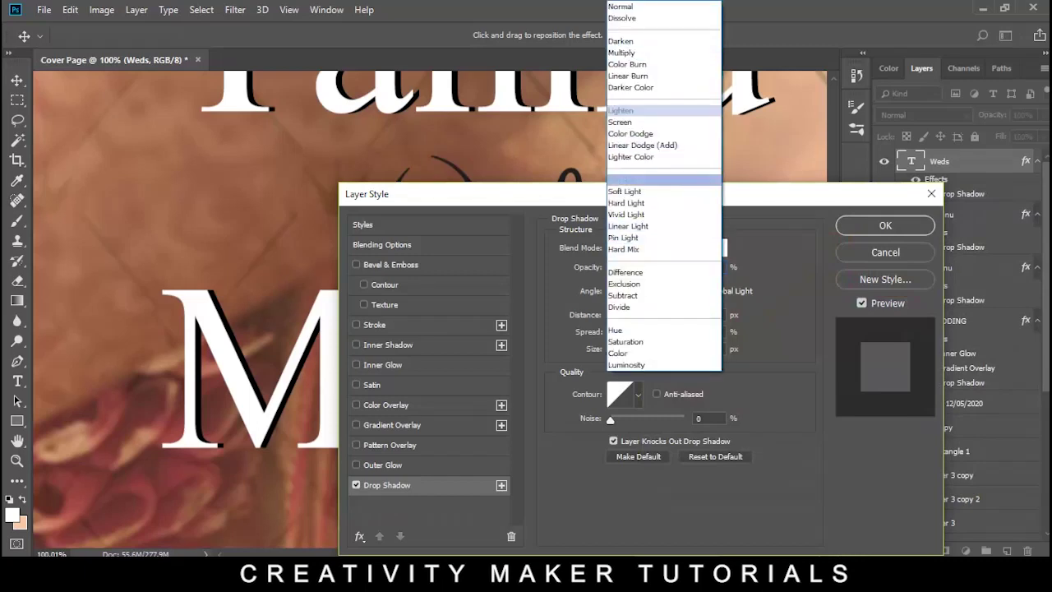
pyautogui.click(625, 7)
pyautogui.moveTo(493, 195)
pyautogui.mouseDown()
pyautogui.moveTo(512, 272)
pyautogui.moveTo(598, 324)
pyautogui.mouseUp()
pyautogui.press('Down')
pyautogui.press('Down')
pyautogui.press('Down')
pyautogui.press('Down')
pyautogui.press('Down')
pyautogui.click(990, 354)
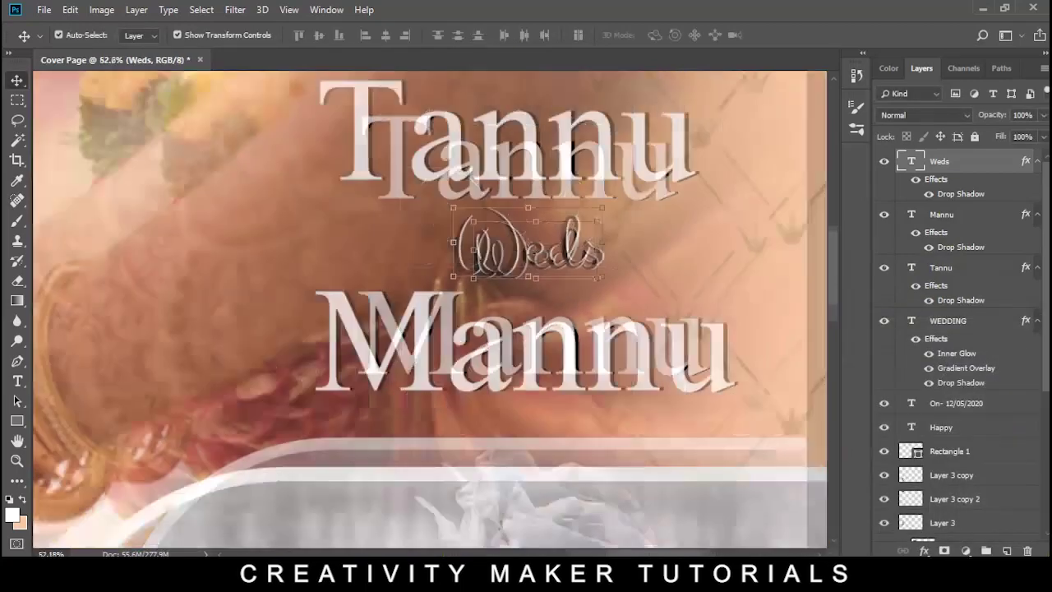
pyautogui.scroll(-5, 529, 292)
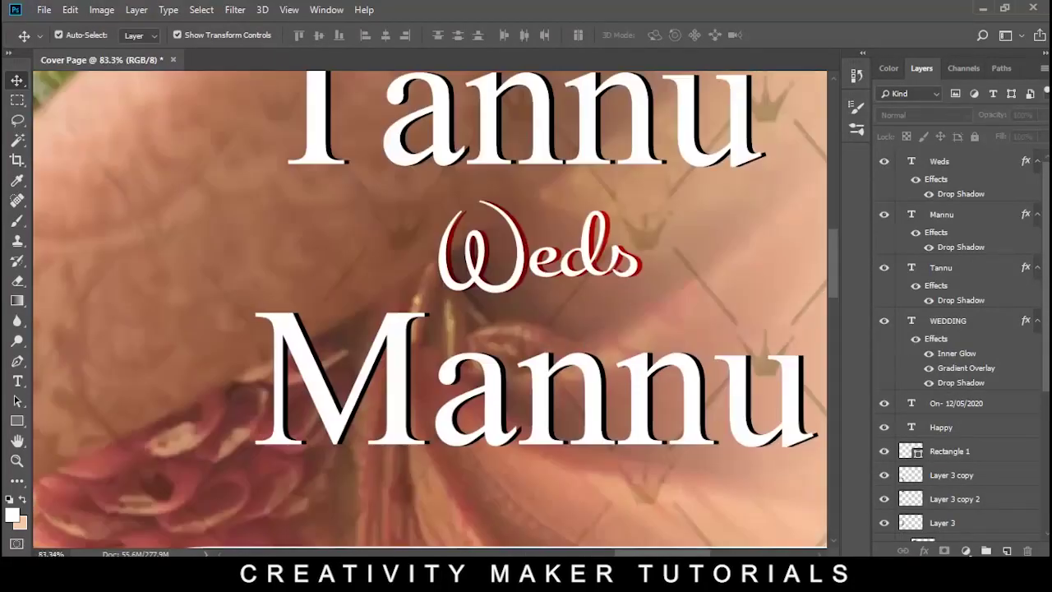
pyautogui.click(506, 251)
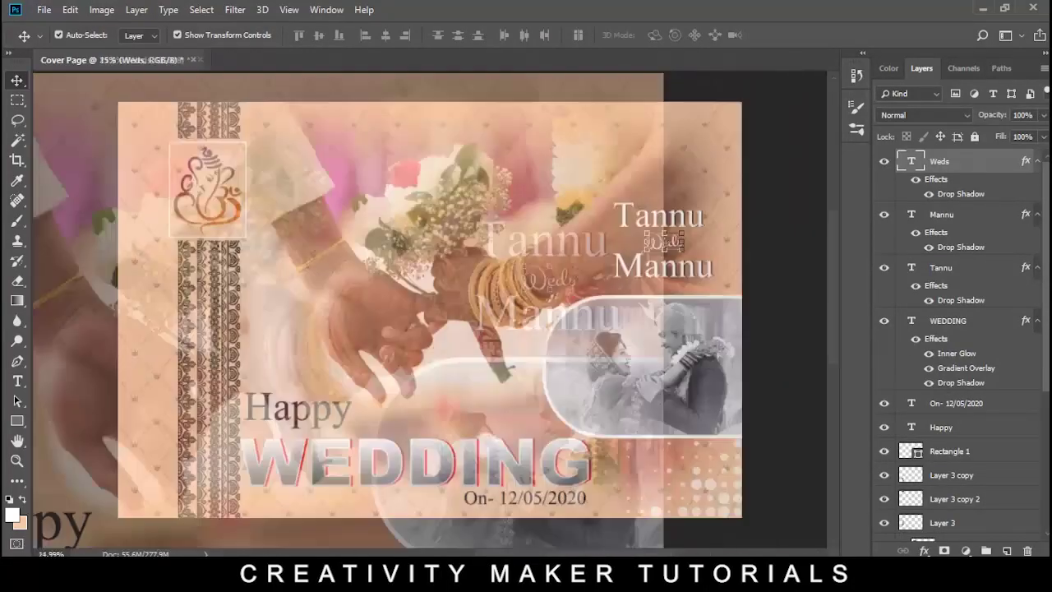